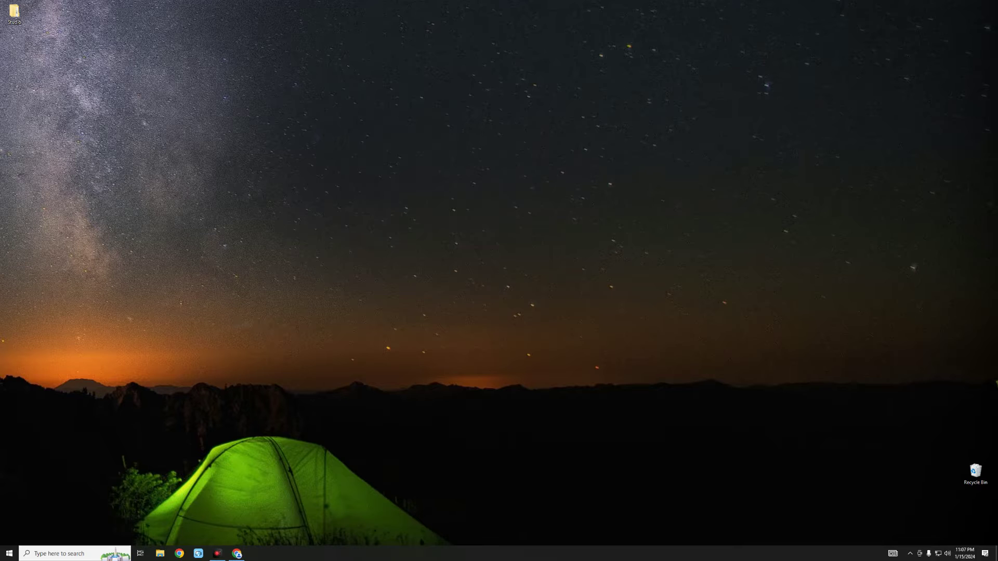
Step: Launch Google Chrome from the taskbar to a new Google tab
{"action": "left_click", "coordinate": [236, 554]}
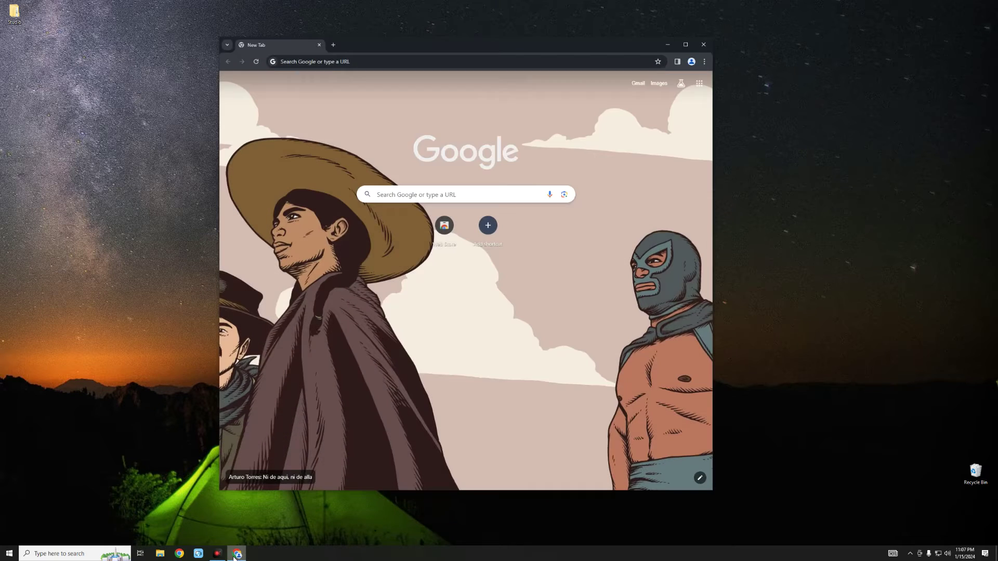
Step: Search Google for 'vmware workstation player' and maximise the browser window
{"action": "left_click", "coordinate": [320, 61]}
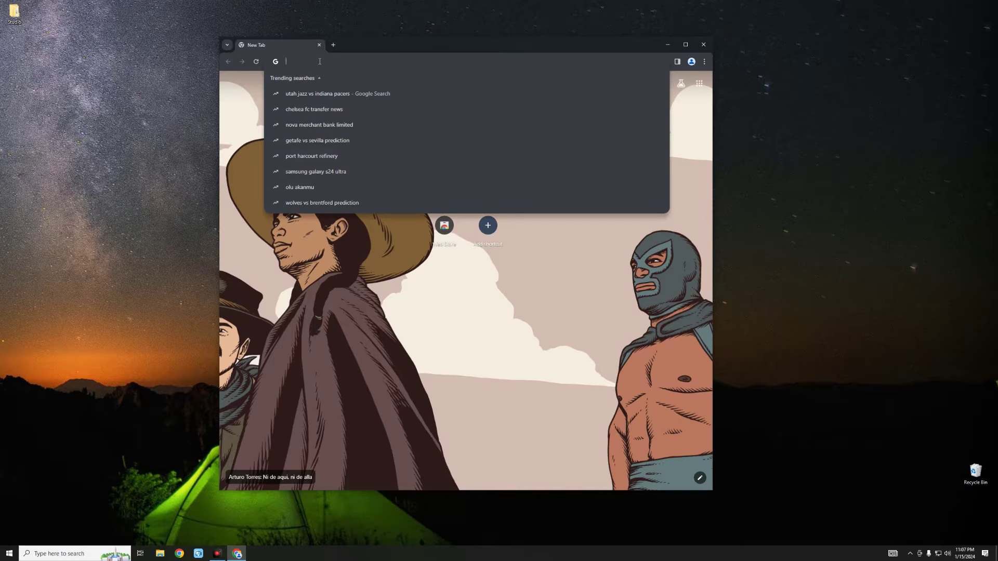
{"action": "type", "text": "vmware workstation player"}
{"action": "key", "text": "Return"}
{"action": "left_click", "coordinate": [685, 44]}
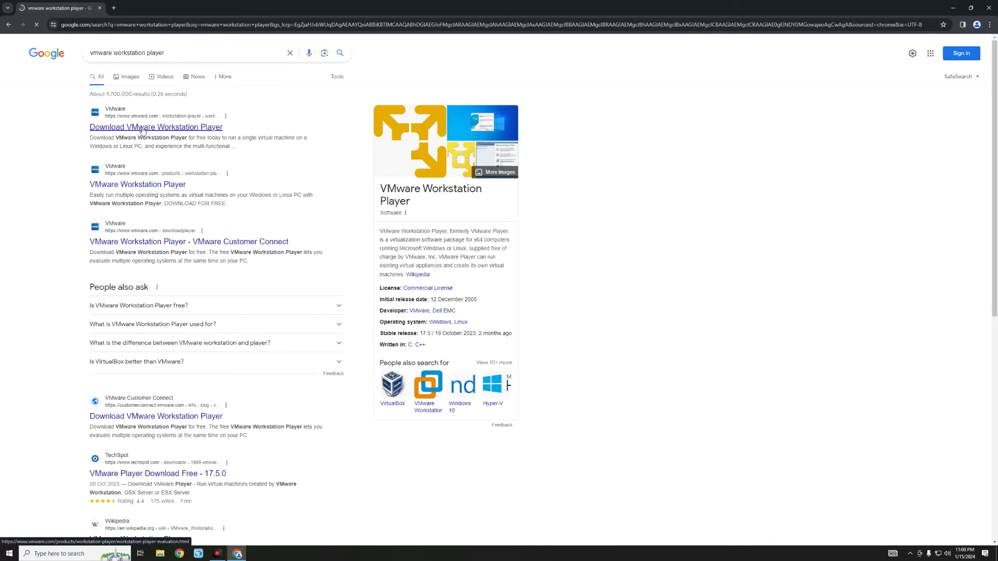
Step: Open the vmware.com result and go to Workstation Player's Download for Free page
{"action": "left_click", "coordinate": [165, 129]}
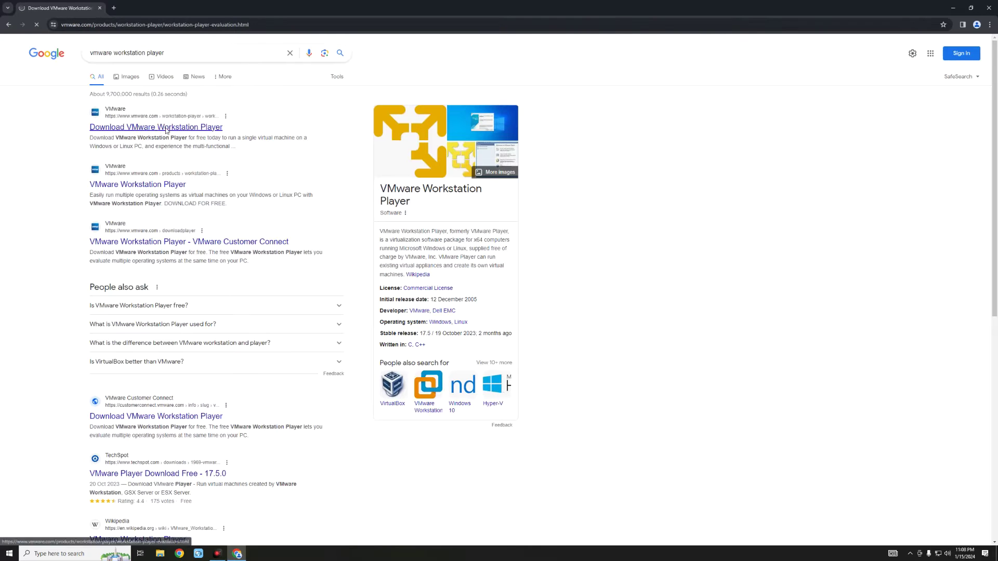
{"action": "left_click", "coordinate": [436, 69]}
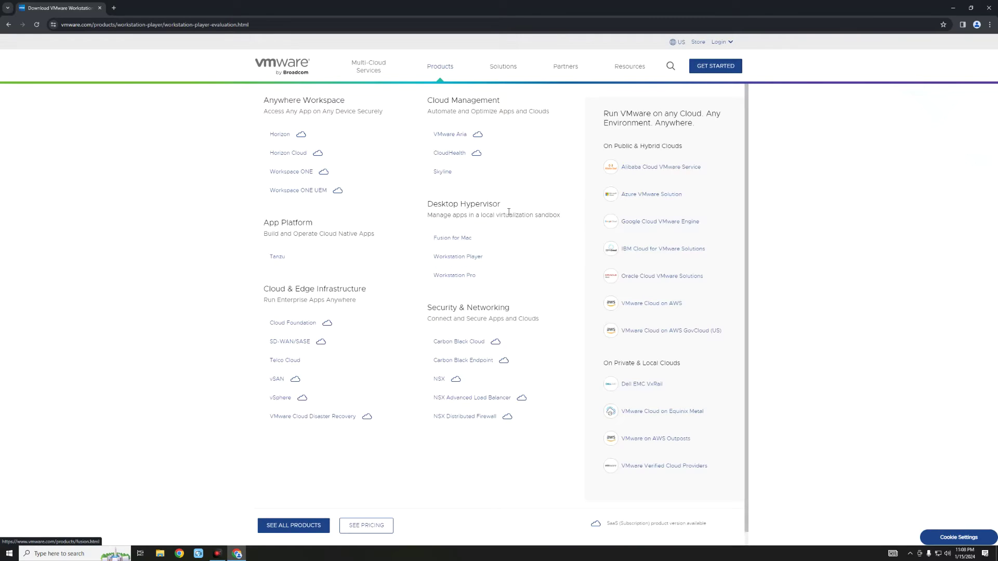
{"action": "left_click", "coordinate": [448, 262]}
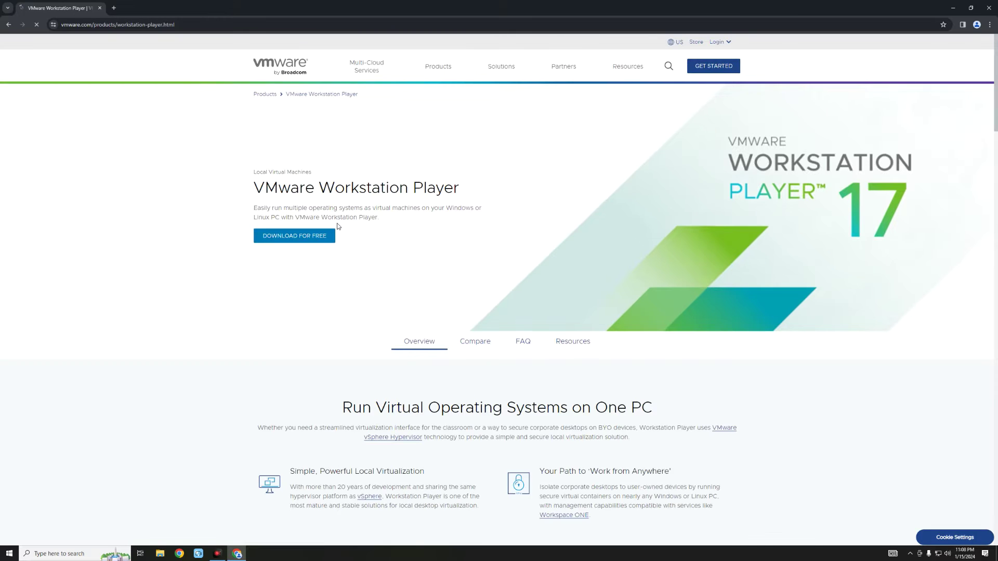
{"action": "left_click", "coordinate": [296, 245]}
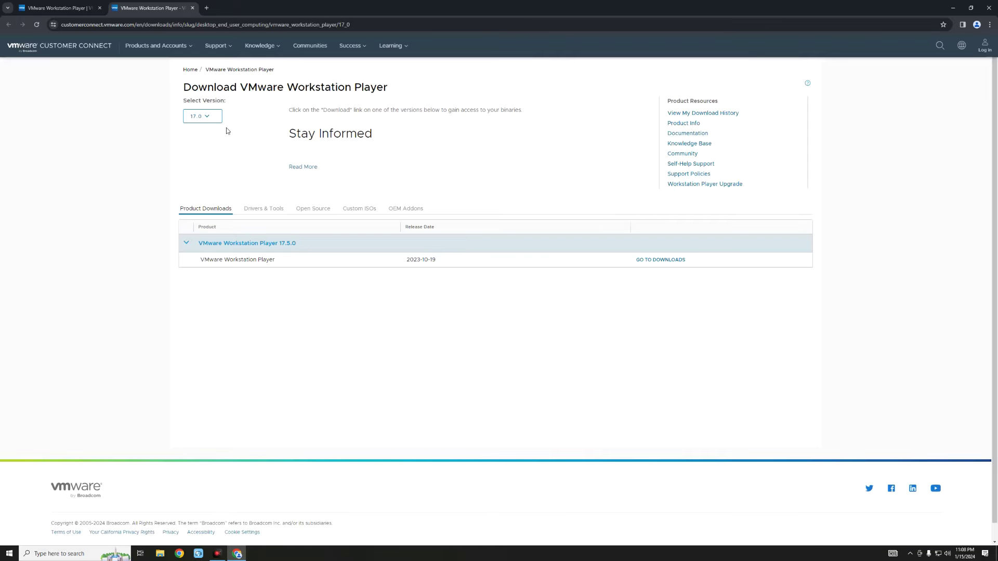
Step: Download the Windows 64-bit Workstation Player 17.5.0 installer and open a new browser tab
{"action": "left_click", "coordinate": [214, 119]}
{"action": "left_click", "coordinate": [239, 115]}
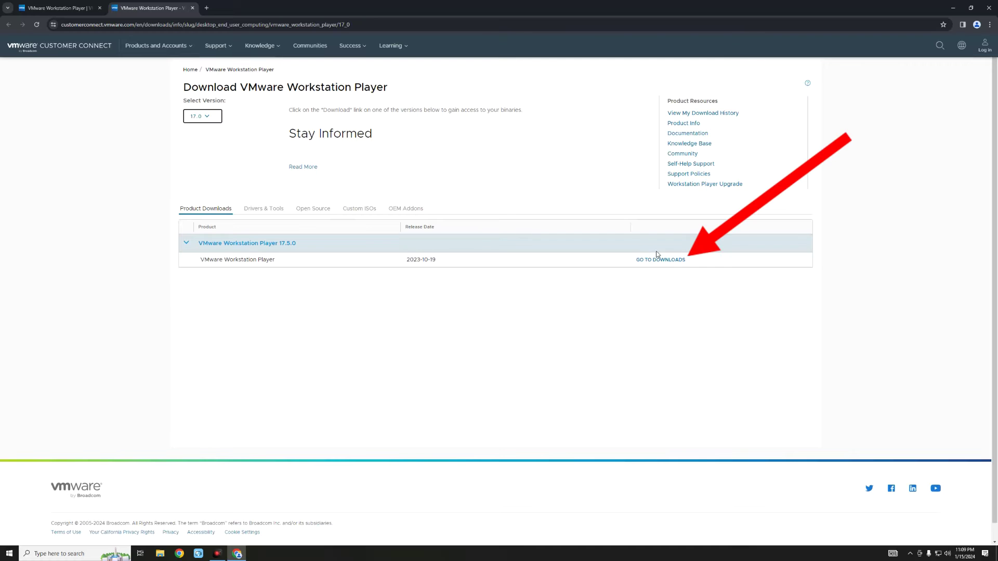
{"action": "left_click", "coordinate": [668, 262]}
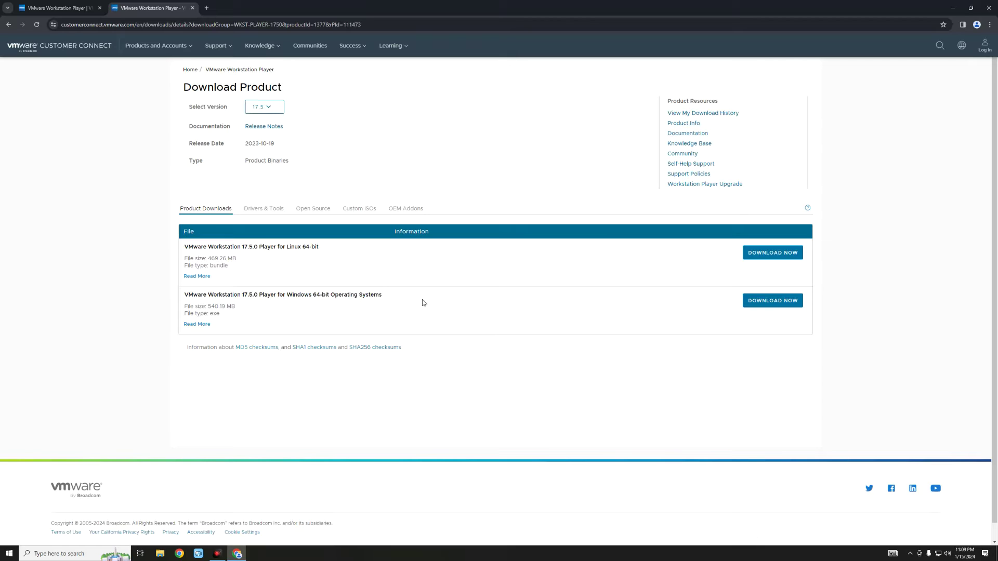
{"action": "left_click", "coordinate": [768, 300]}
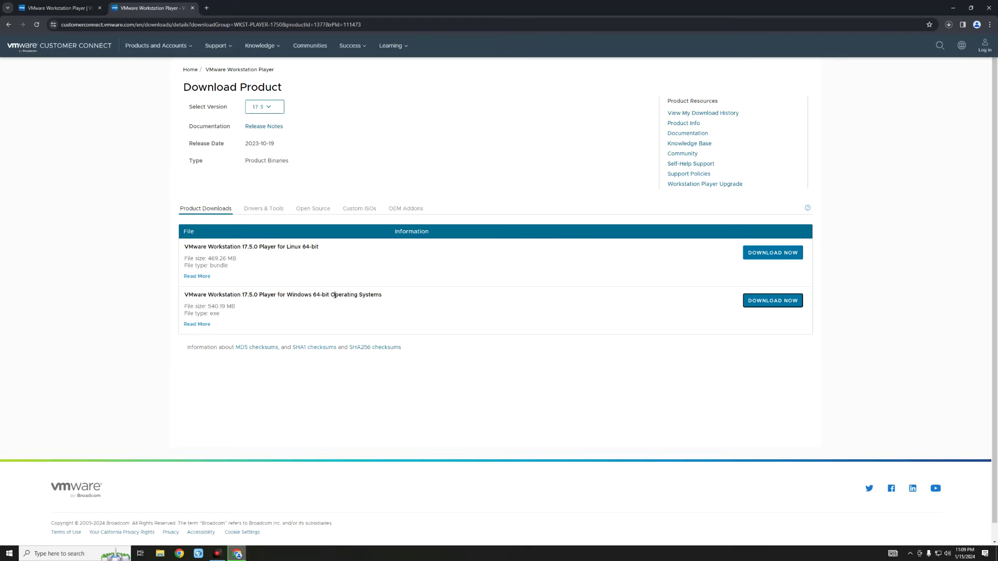
{"action": "left_click", "coordinate": [207, 8]}
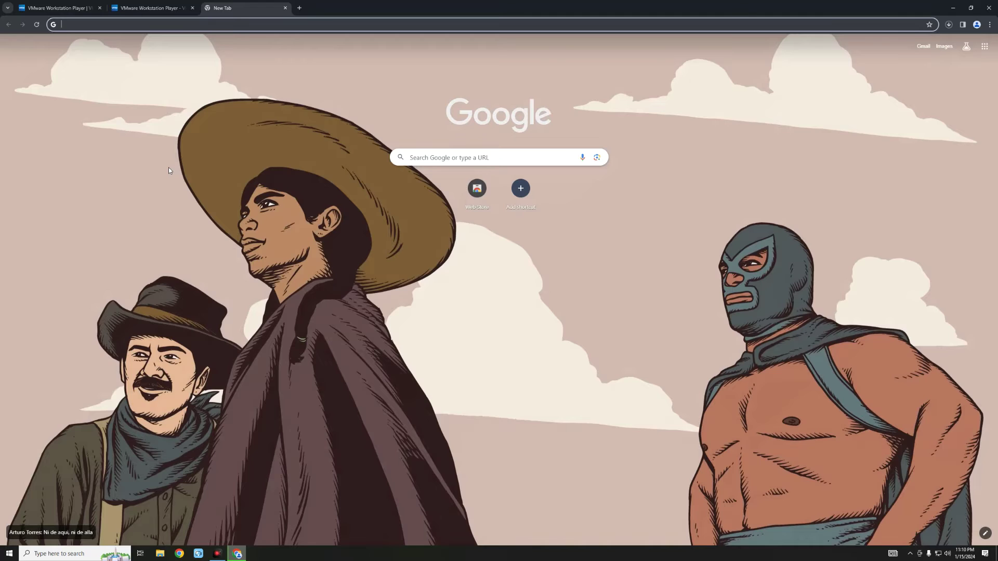
Step: Search 'auto unlocker' and download Unlocker-v2.0.1-x64.zip from the GitHub Auto-Unlocker v2.0.1 release
{"action": "type", "text": "auto unlocker"}
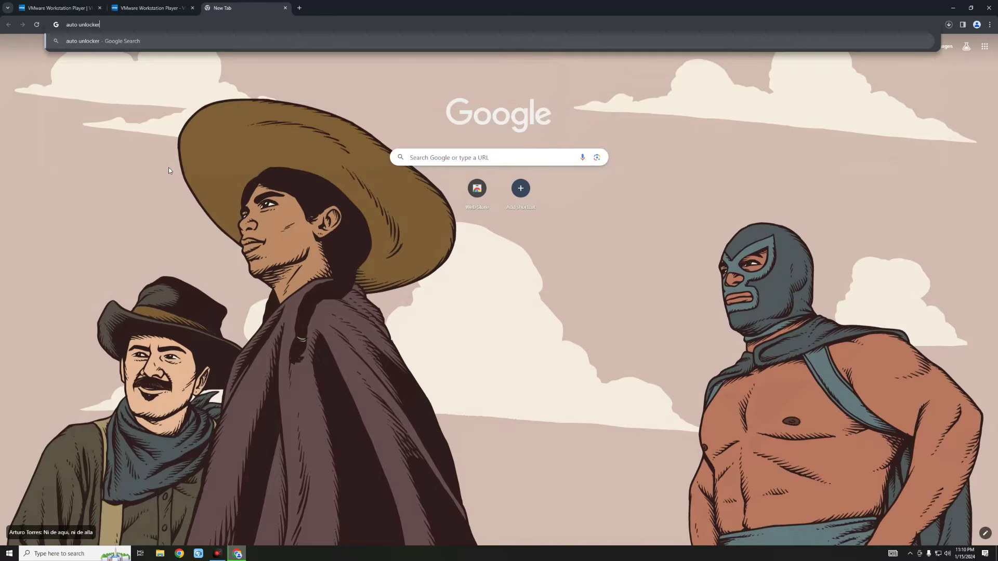
{"action": "key", "text": "Return"}
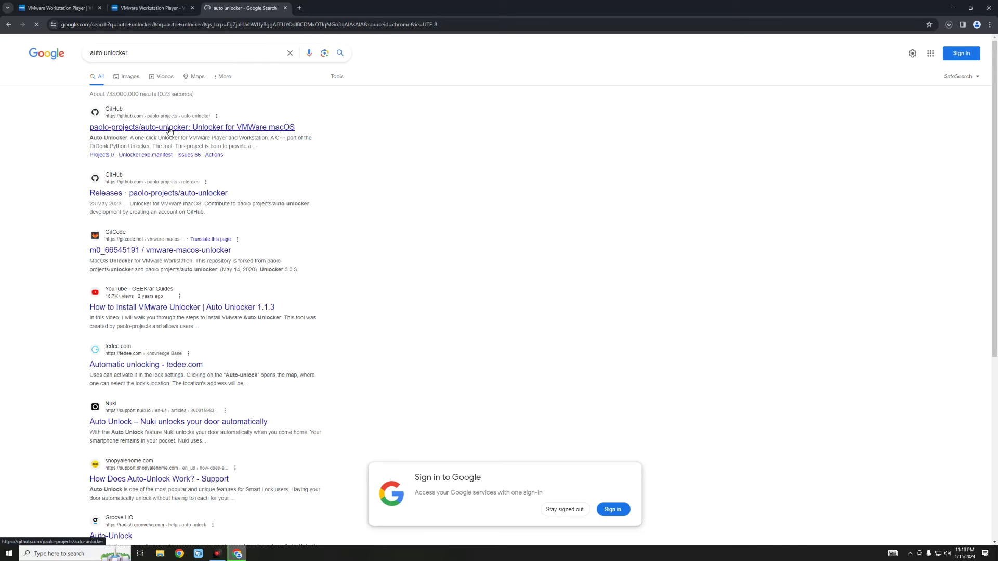
{"action": "left_click", "coordinate": [171, 128]}
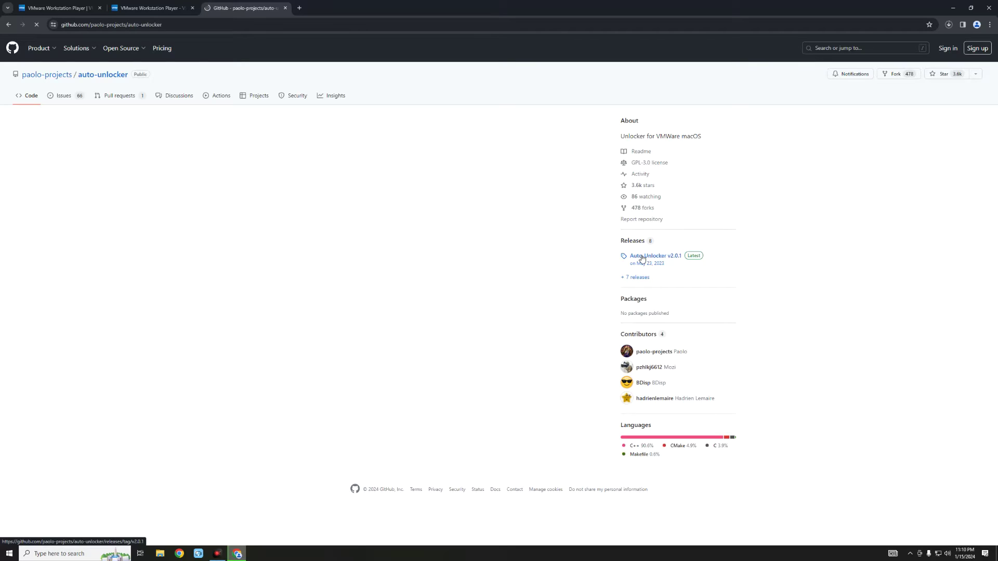
{"action": "left_click", "coordinate": [645, 256]}
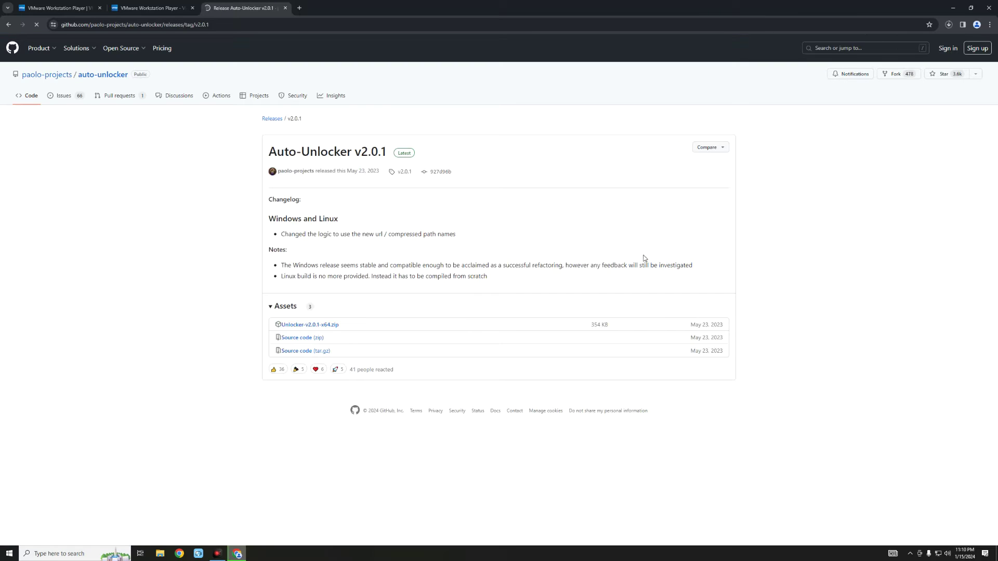
{"action": "triple_click", "coordinate": [328, 327]}
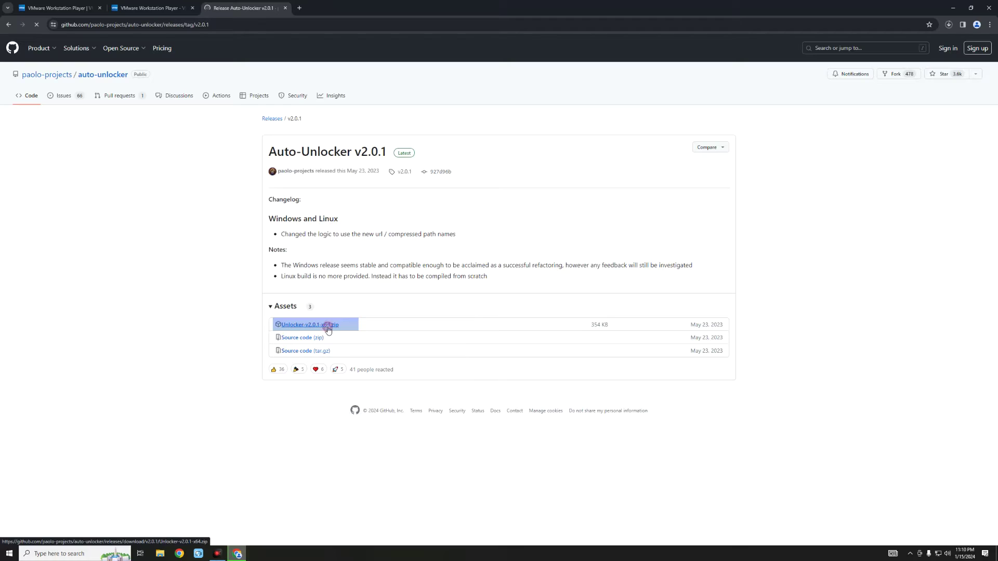
{"action": "left_click", "coordinate": [329, 330]}
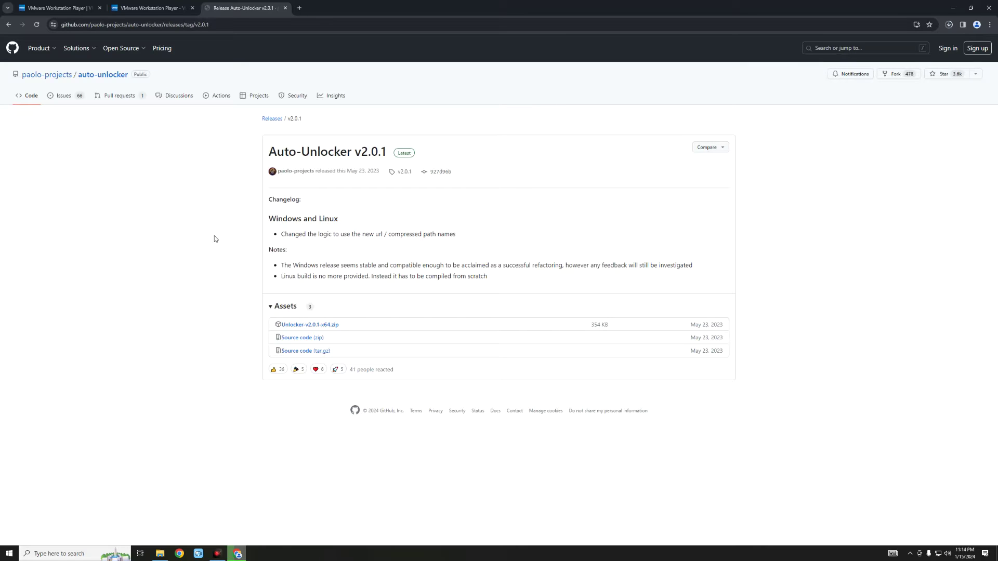
Step: Load the pasted MediaFire macOS Sonoma ISO link, then select smbios in the Downloads folder
{"action": "key", "text": "ctrl+t"}
{"action": "type", "text": "https://www.mediafire.com/file/vku90kjifs1fmu0/macOS+Sonoma+ISO+by+techrechard.com.iso/file"}
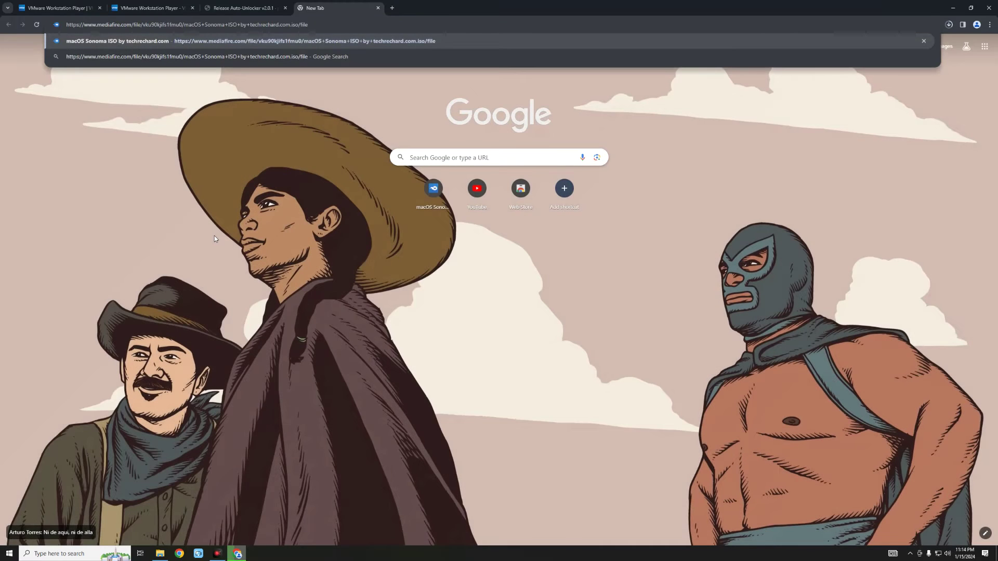
{"action": "key", "text": "Return"}
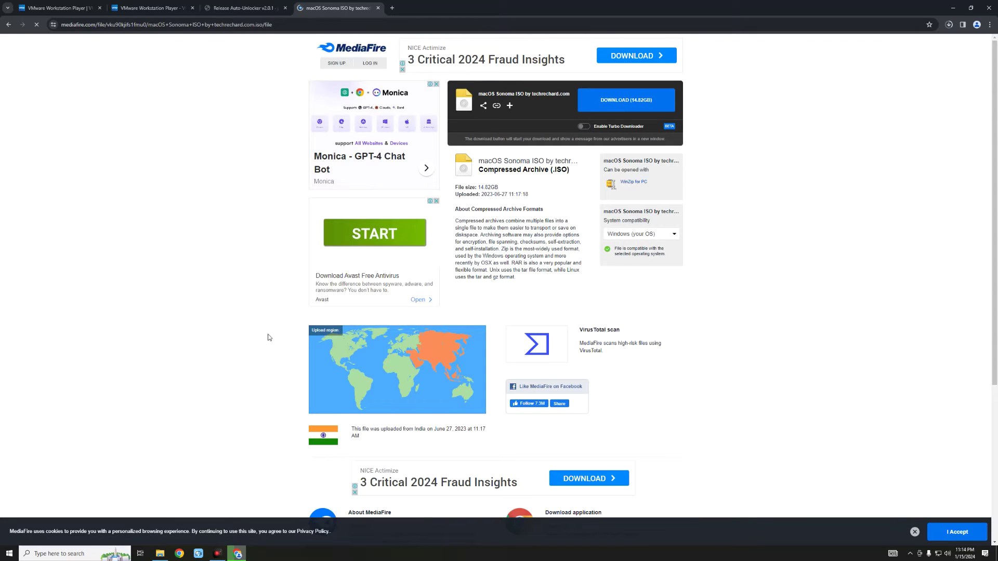
{"action": "left_click", "coordinate": [160, 553]}
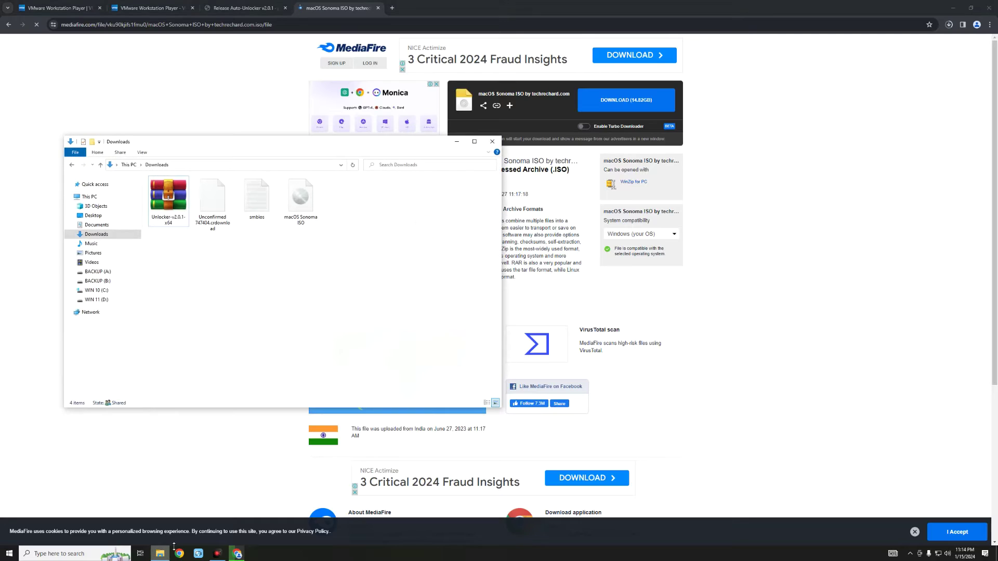
{"action": "left_click", "coordinate": [264, 201]}
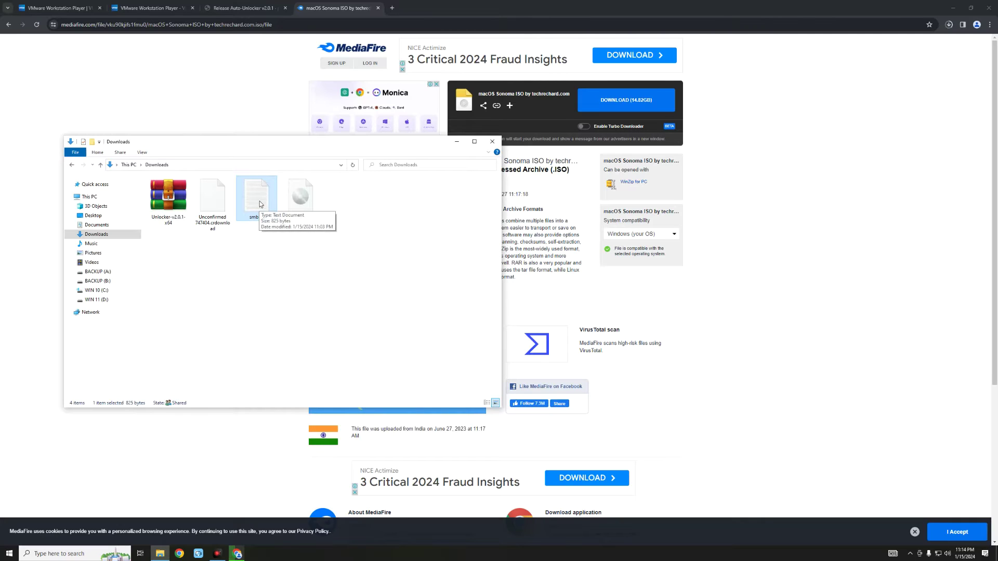
Step: Review the board-id to efi.nvram.var.MLB lines in smbios, close it, and minimise Downloads
{"action": "double_click", "coordinate": [266, 206]}
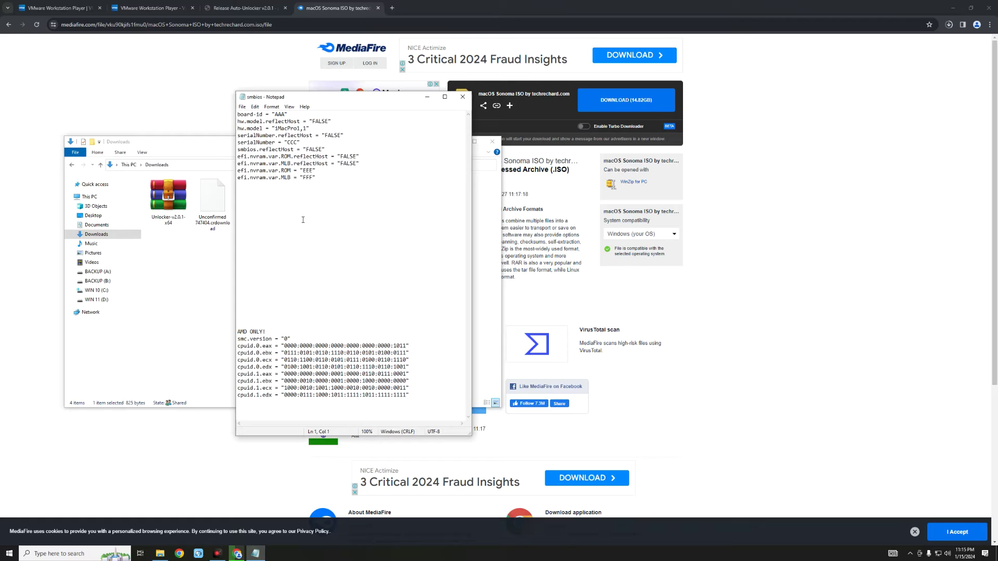
{"action": "left_click_drag", "start_coordinate": [330, 178], "coordinate": [237, 113]}
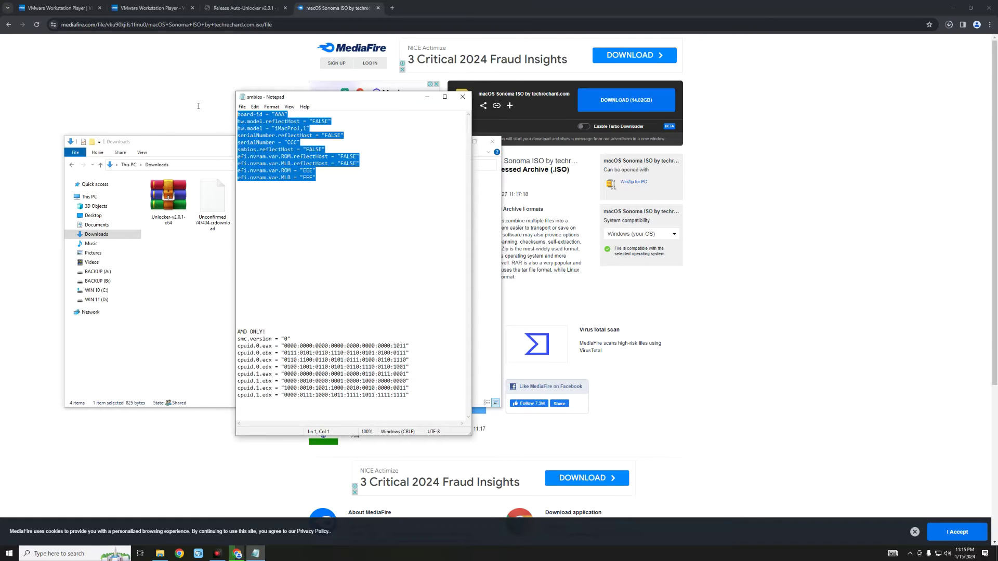
{"action": "left_click", "coordinate": [327, 233]}
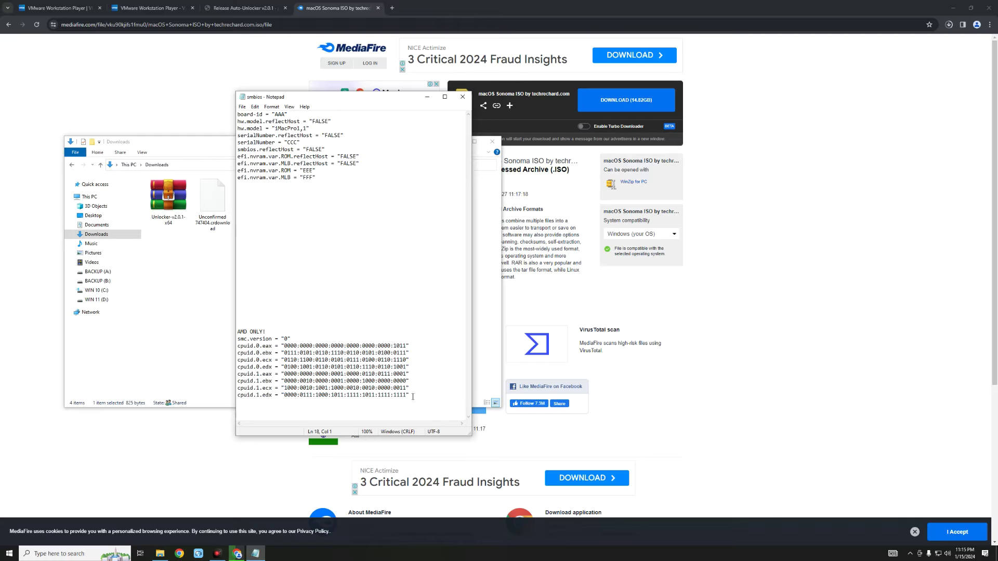
{"action": "left_click", "coordinate": [413, 277]}
{"action": "left_click", "coordinate": [462, 96]}
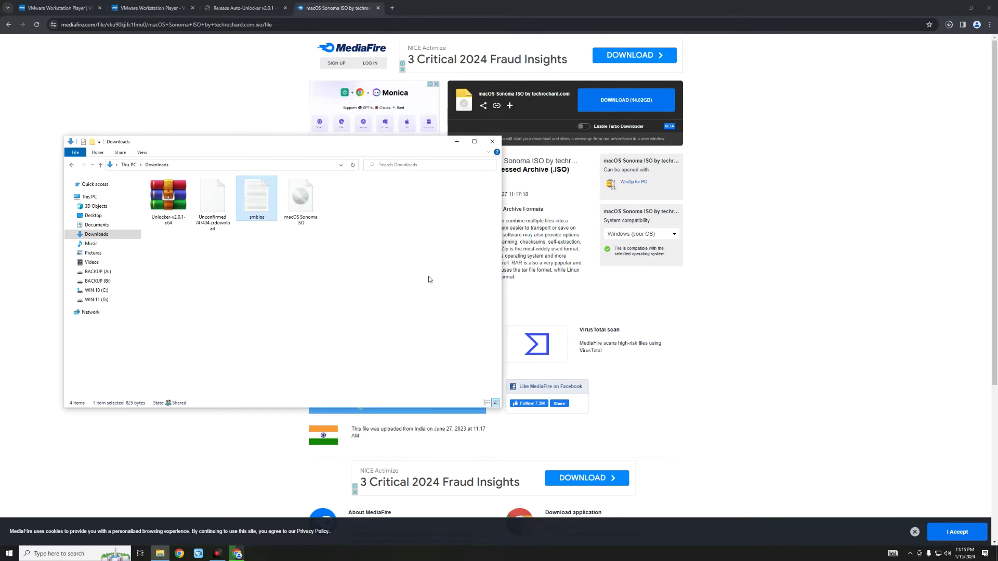
{"action": "left_click", "coordinate": [457, 142]}
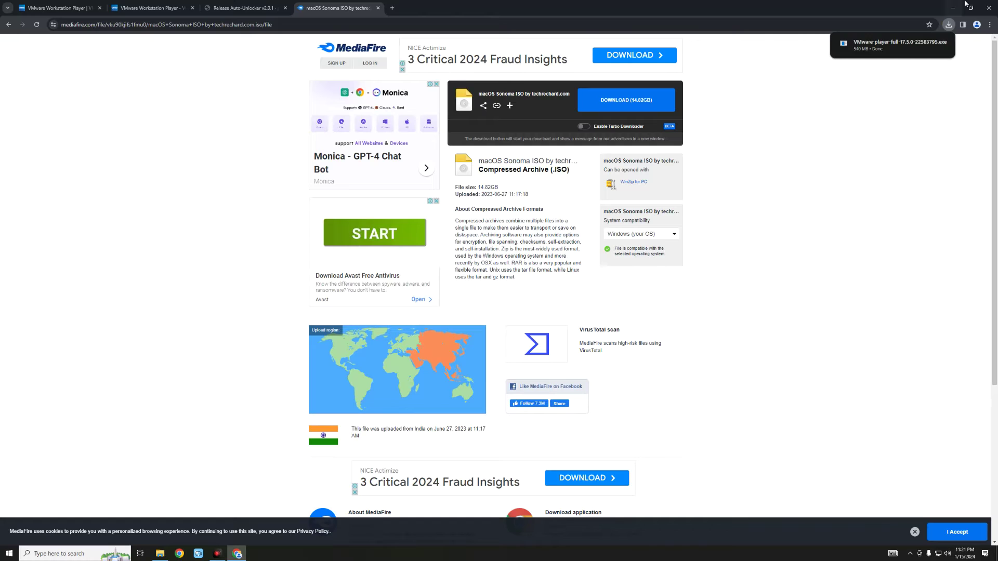
Step: Close Chrome and check the VMware installer, Sonoma ISO, smbios and Unlocker archive in Downloads
{"action": "left_click", "coordinate": [989, 8]}
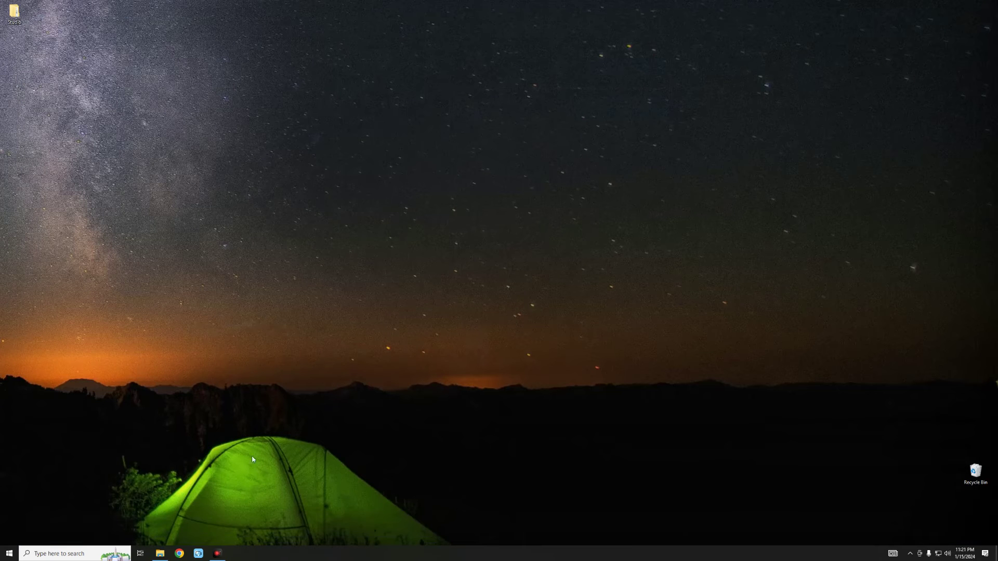
{"action": "left_click", "coordinate": [160, 553]}
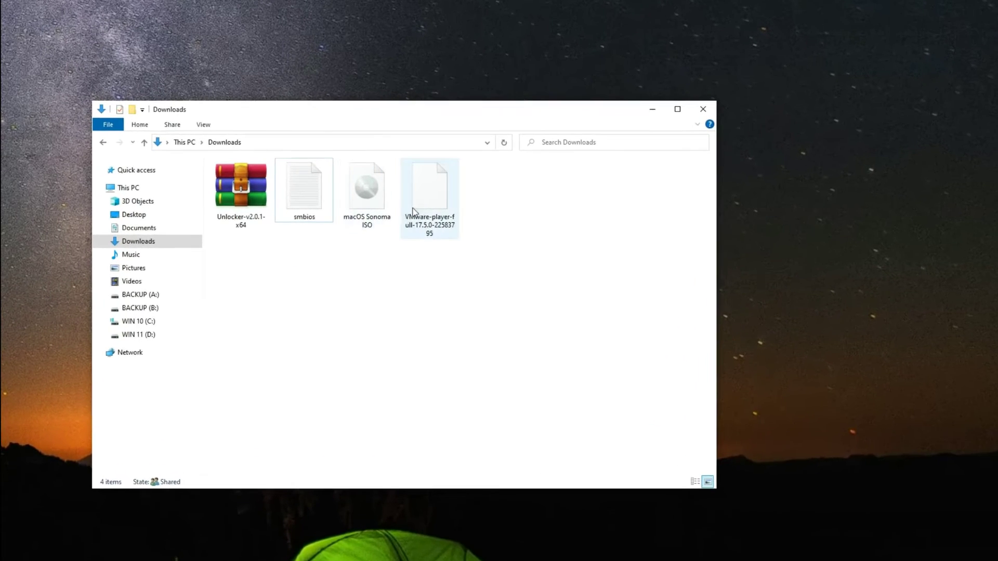
{"action": "left_click", "coordinate": [451, 197]}
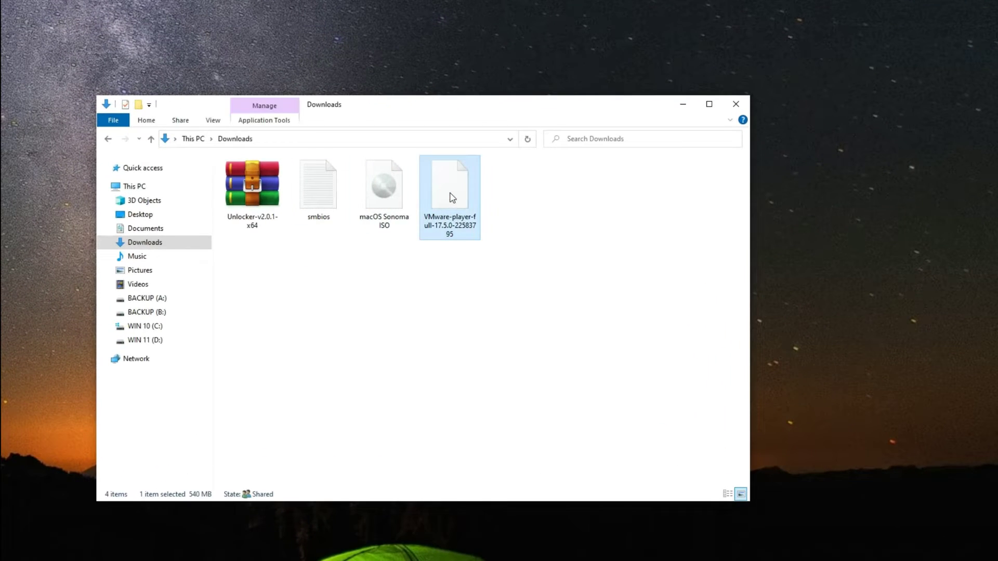
{"action": "left_click", "coordinate": [384, 195]}
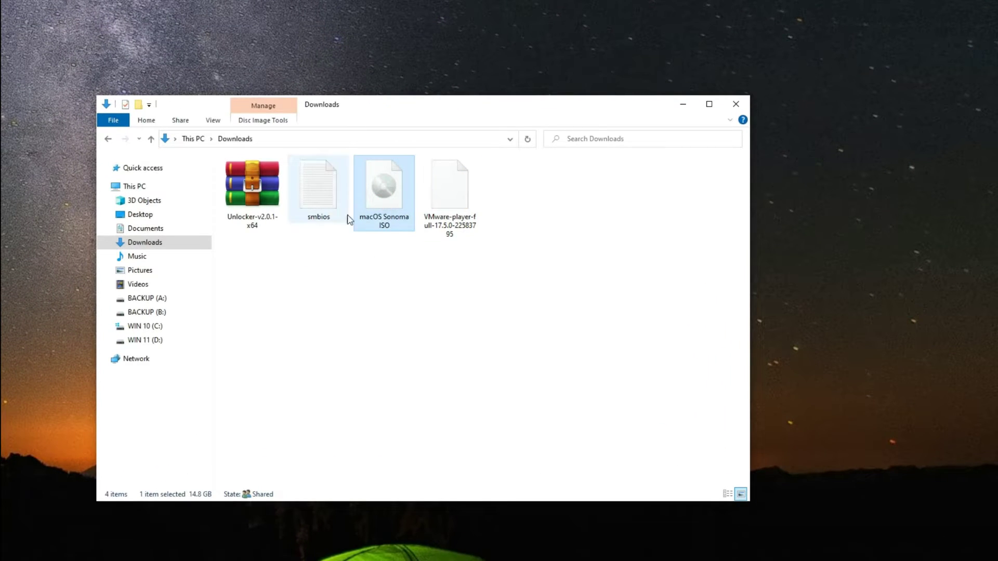
{"action": "left_click", "coordinate": [310, 196]}
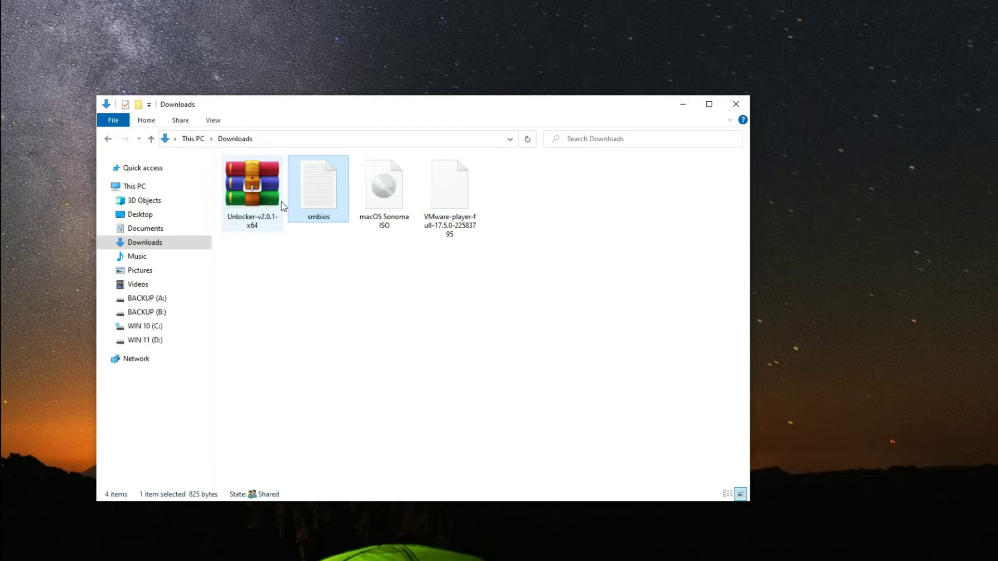
{"action": "left_click", "coordinate": [261, 183]}
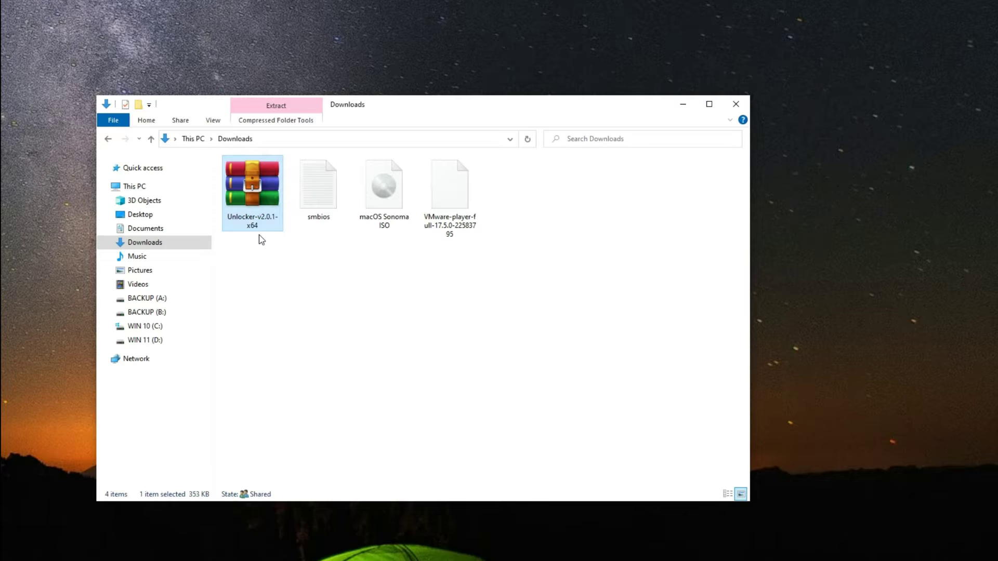
Step: Run the VMware-player 17.5.0 installer, accept the licence, keep all defaults, and install
{"action": "left_click", "coordinate": [474, 307]}
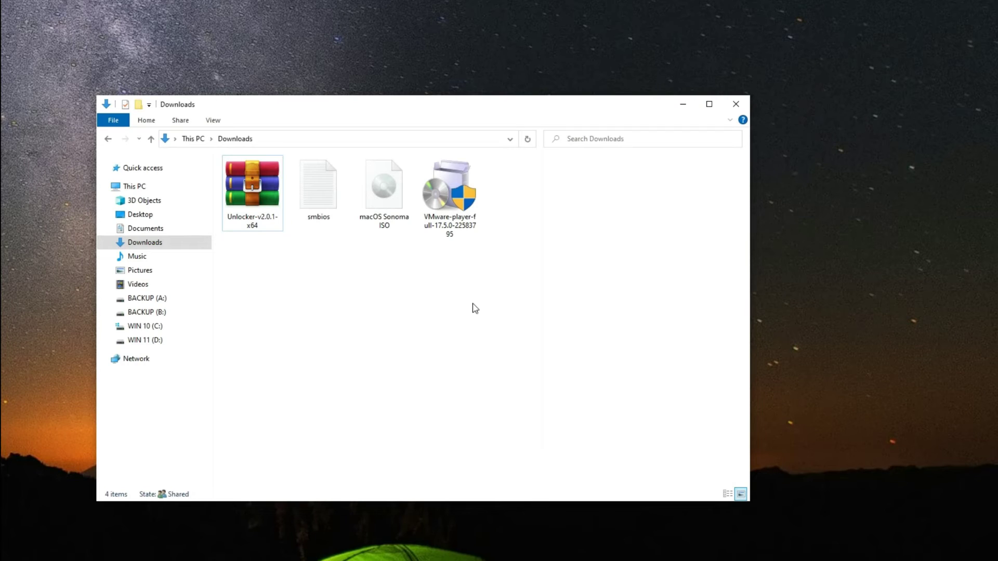
{"action": "double_click", "coordinate": [460, 194]}
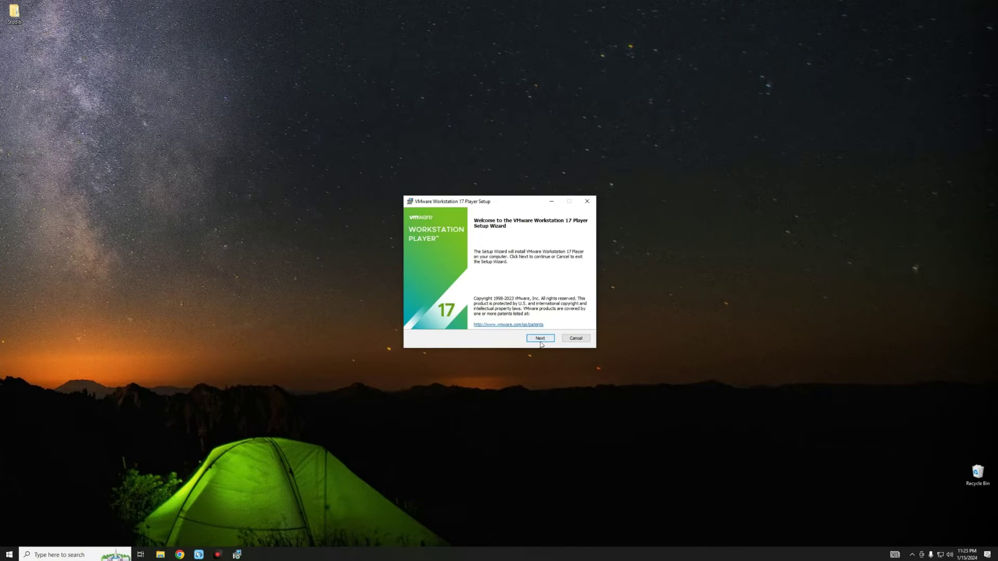
{"action": "left_click", "coordinate": [540, 338]}
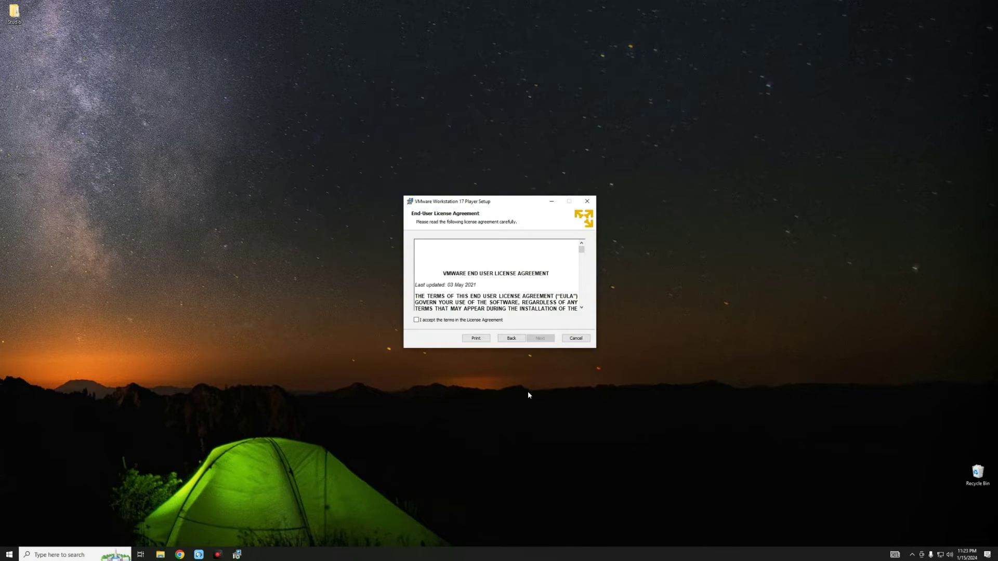
{"action": "left_click", "coordinate": [431, 321]}
{"action": "left_click", "coordinate": [543, 340]}
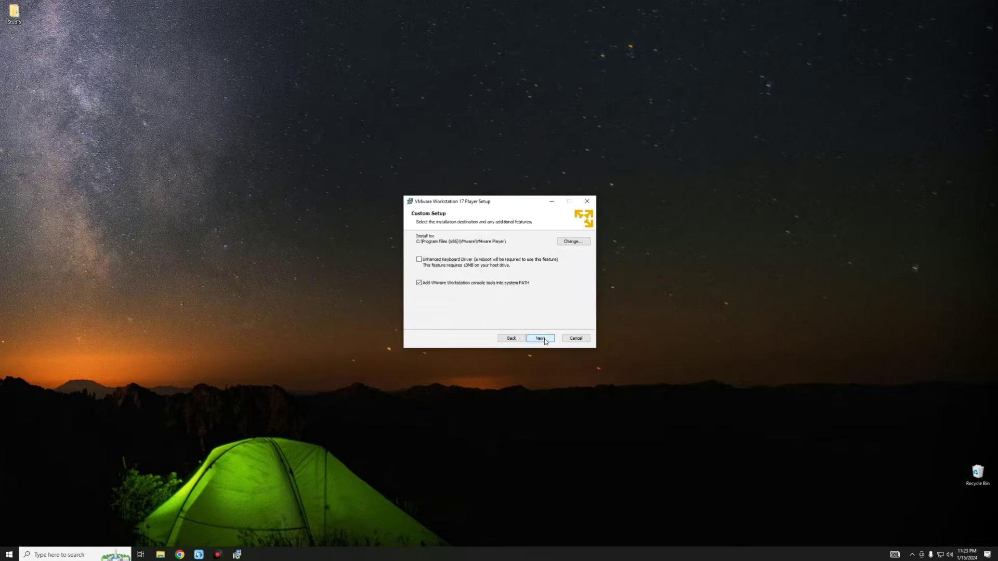
{"action": "left_click", "coordinate": [545, 341]}
{"action": "left_click", "coordinate": [543, 339]}
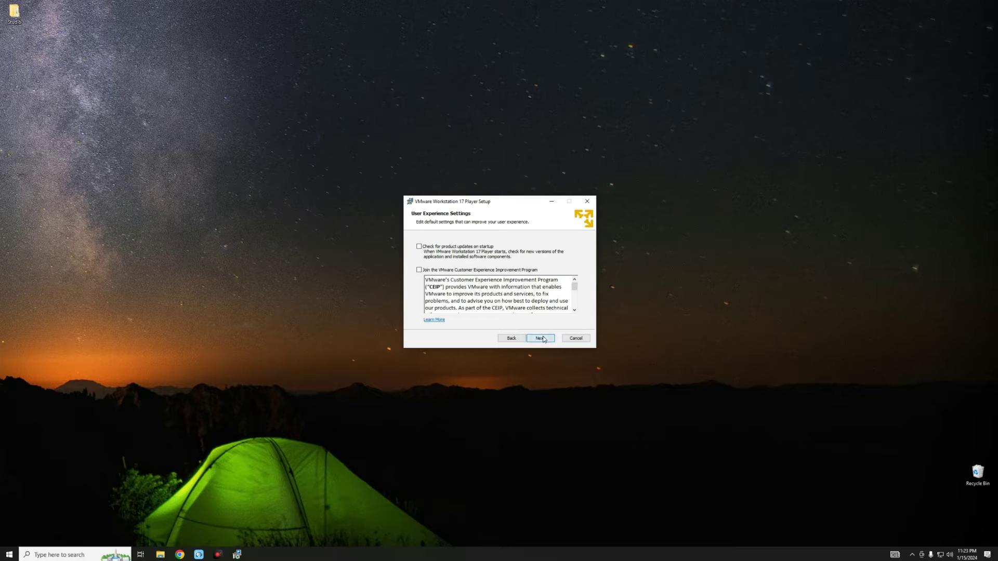
{"action": "left_click", "coordinate": [544, 340]}
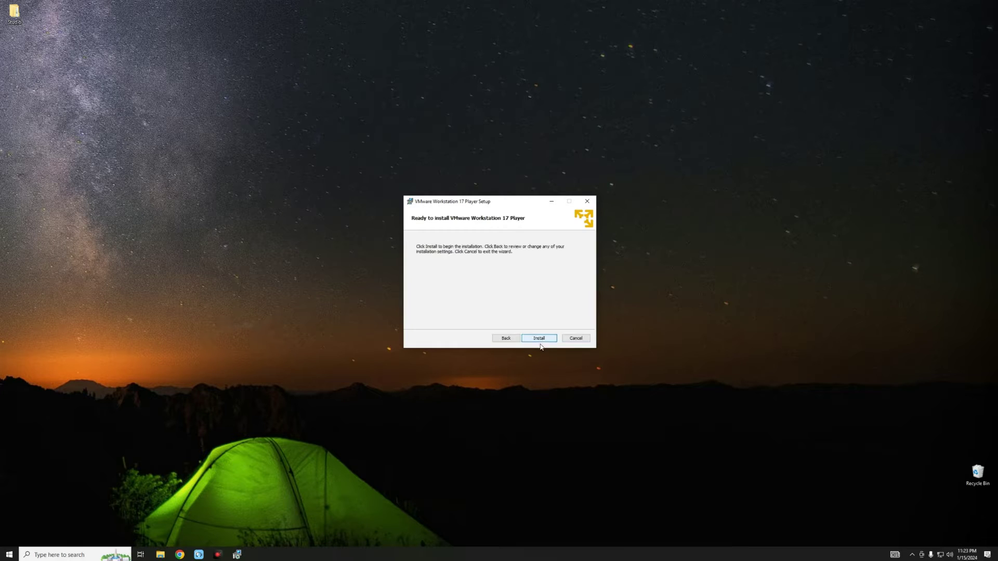
{"action": "left_click", "coordinate": [540, 339]}
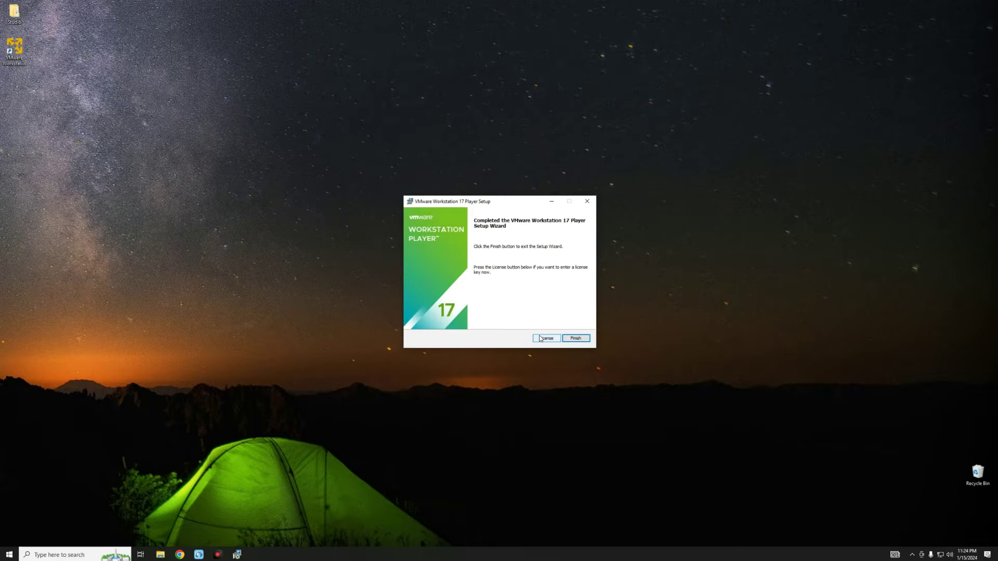
{"action": "left_click", "coordinate": [575, 339]}
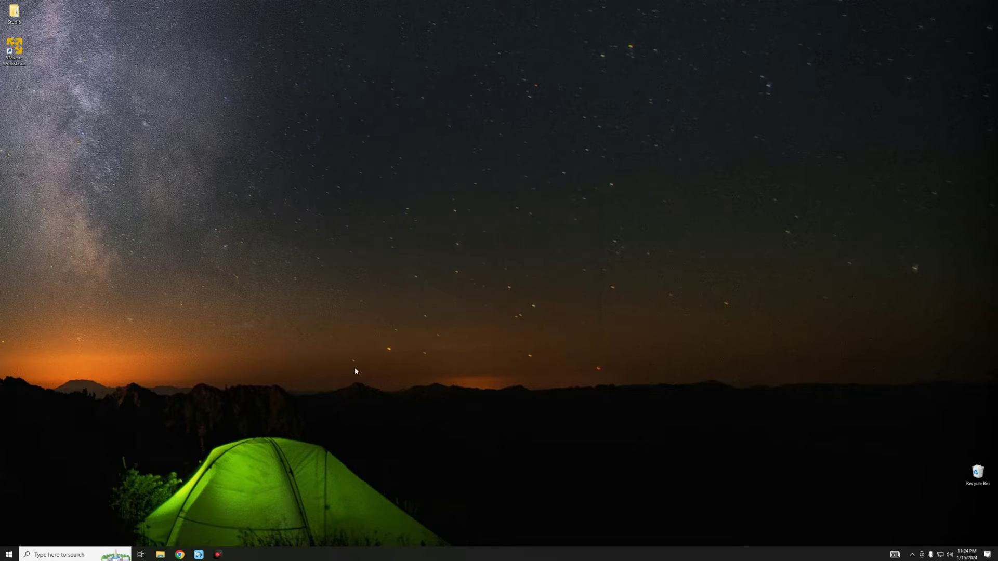
{"action": "double_click", "coordinate": [14, 49]}
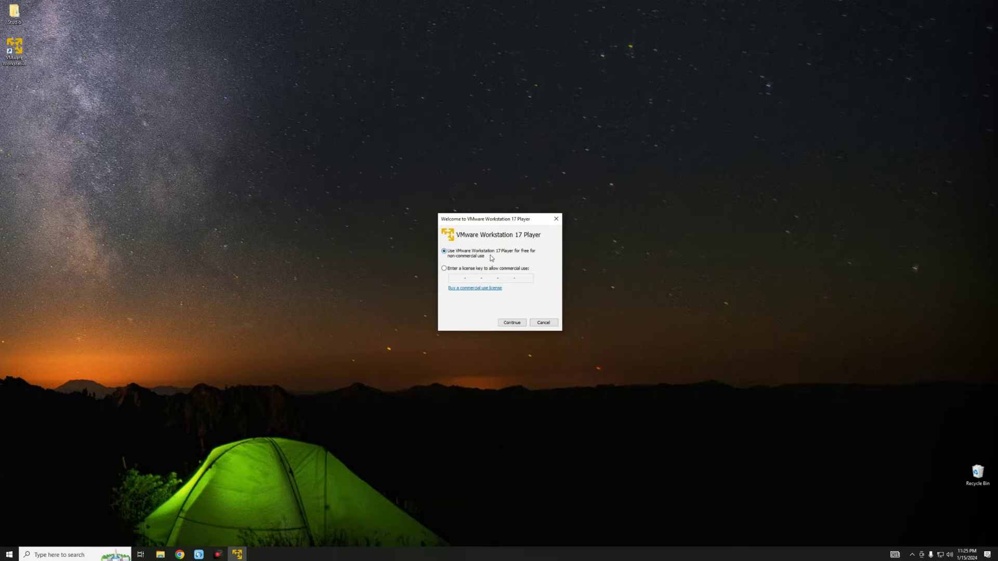
{"action": "left_click", "coordinate": [511, 323]}
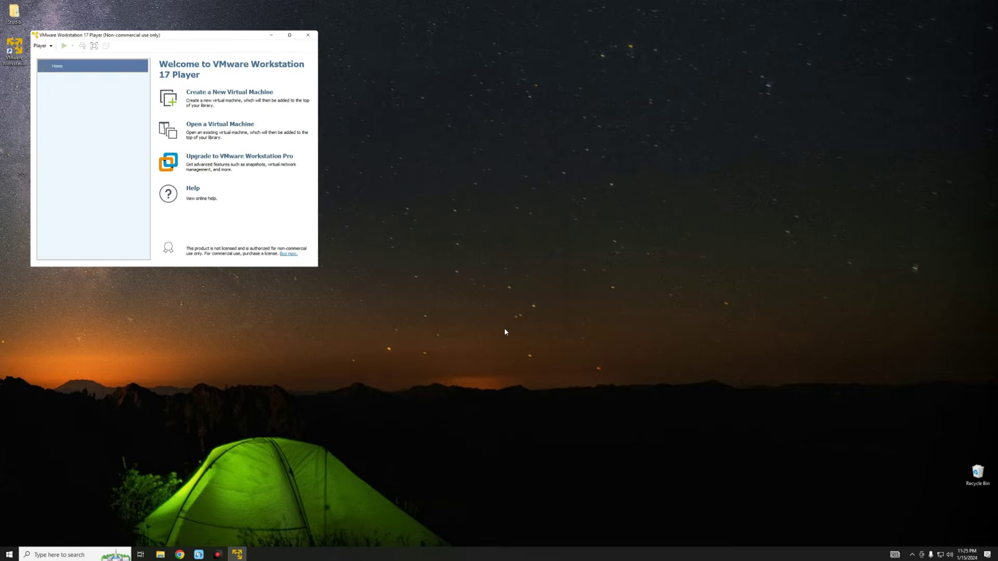
{"action": "left_click_drag", "start_coordinate": [183, 38], "coordinate": [215, 89]}
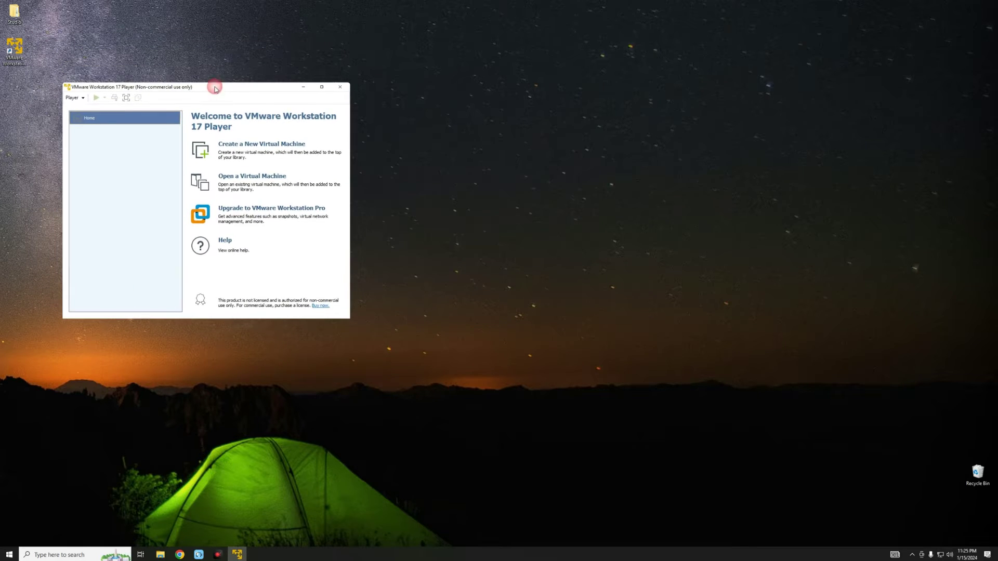
{"action": "left_click", "coordinate": [246, 149]}
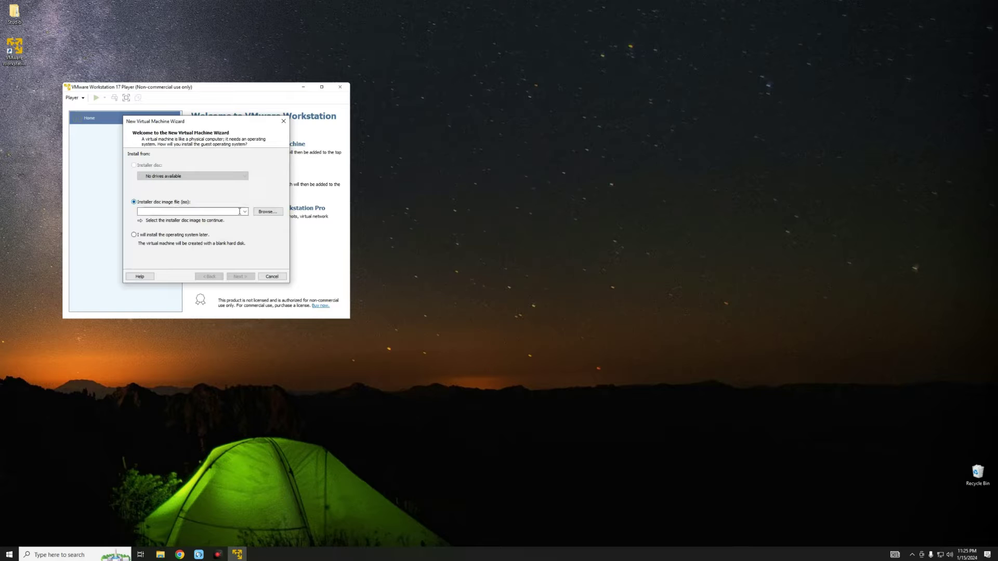
{"action": "left_click", "coordinate": [266, 211]}
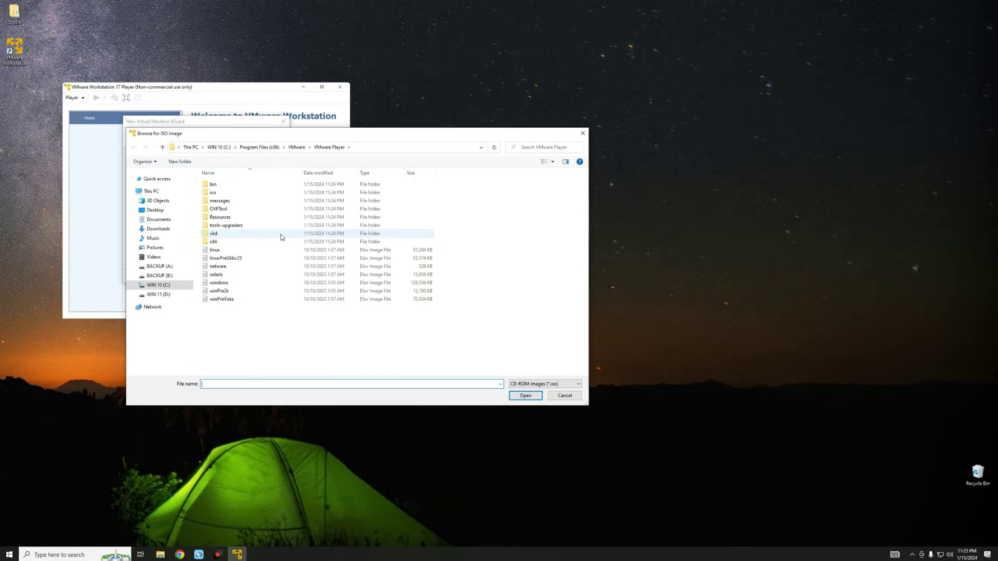
{"action": "left_click", "coordinate": [170, 229]}
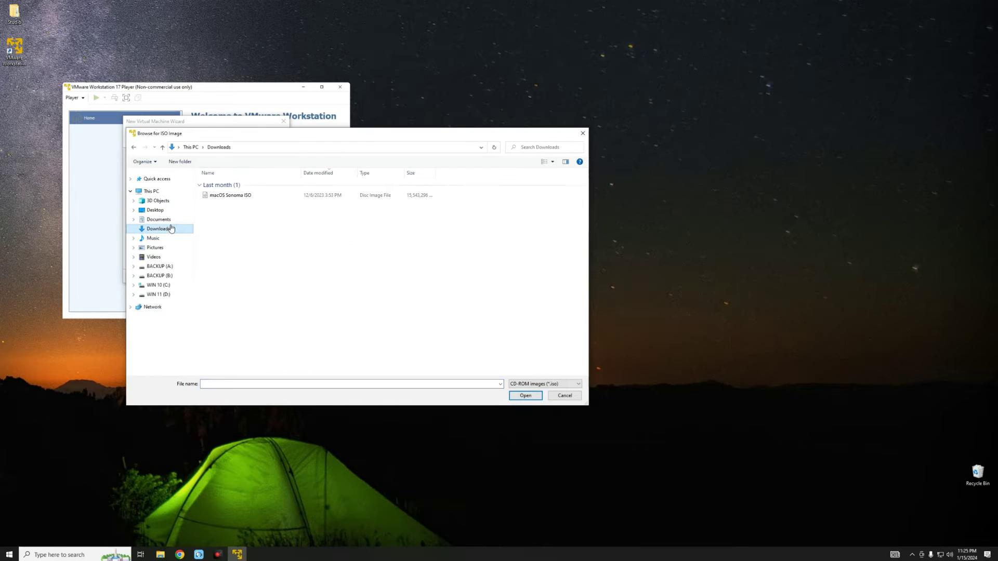
{"action": "left_click", "coordinate": [249, 197]}
{"action": "left_click", "coordinate": [526, 396]}
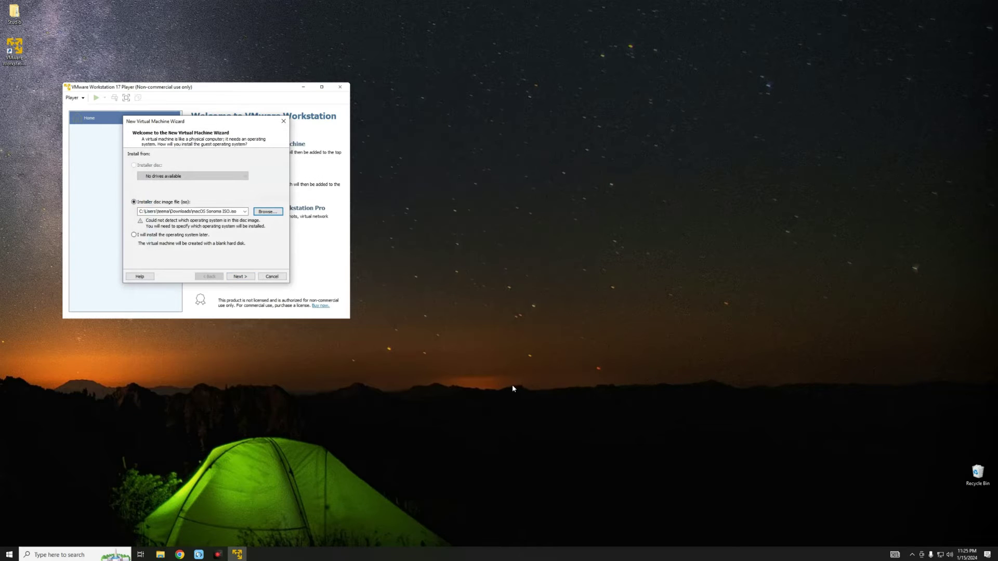
{"action": "left_click", "coordinate": [236, 277]}
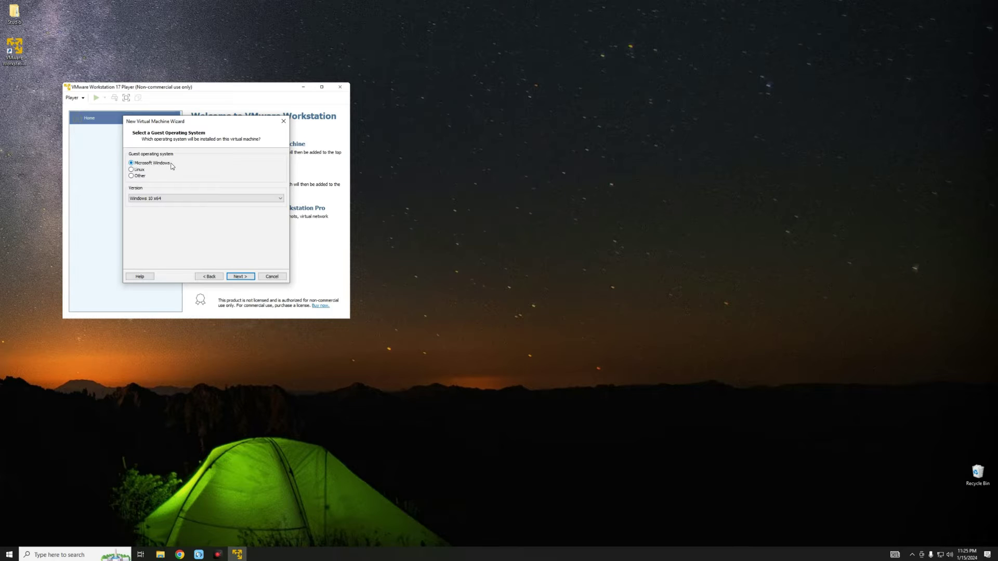
{"action": "left_click", "coordinate": [164, 201]}
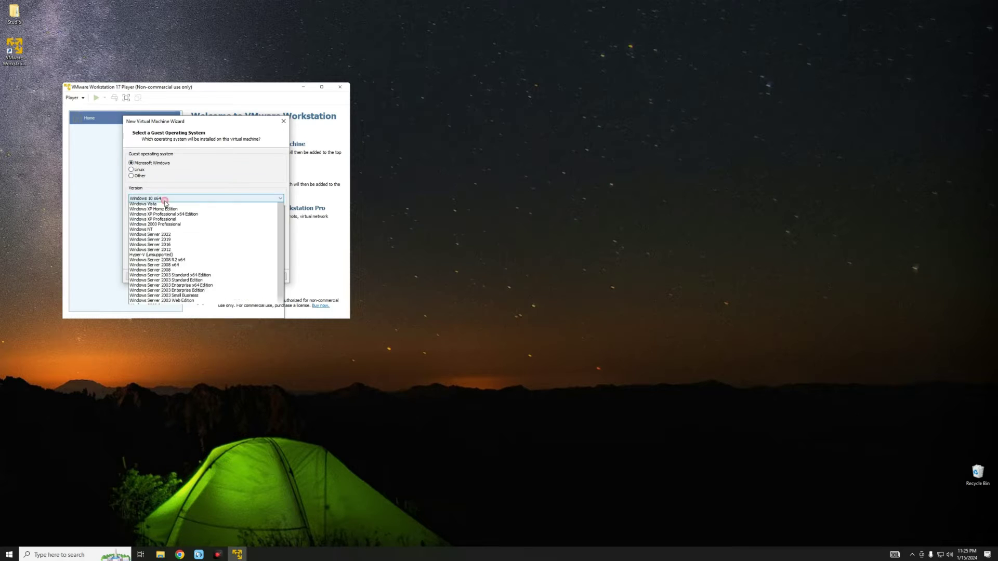
{"action": "scroll", "coordinate": [171, 228], "scroll_direction": "down", "scroll_amount": 1}
{"action": "scroll", "coordinate": [200, 291], "scroll_direction": "up", "scroll_amount": 2}
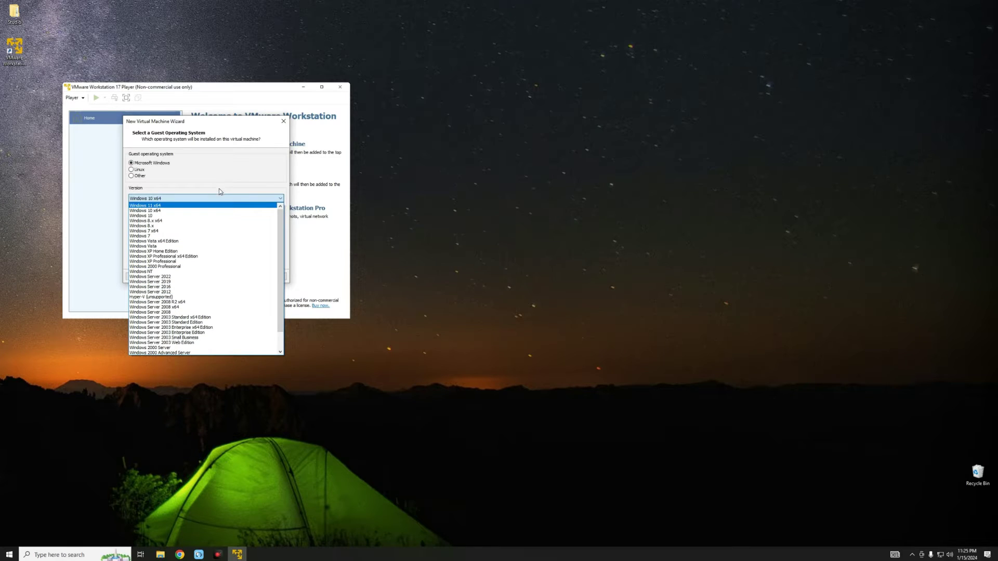
{"action": "scroll", "coordinate": [214, 255], "scroll_direction": "down", "scroll_amount": 2}
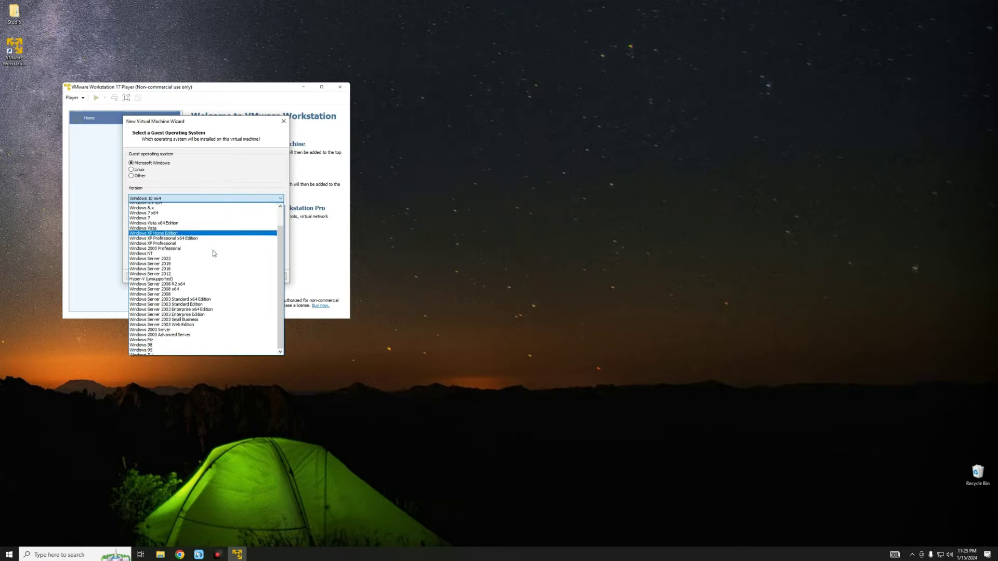
{"action": "left_click", "coordinate": [207, 185]}
{"action": "left_click", "coordinate": [283, 121]}
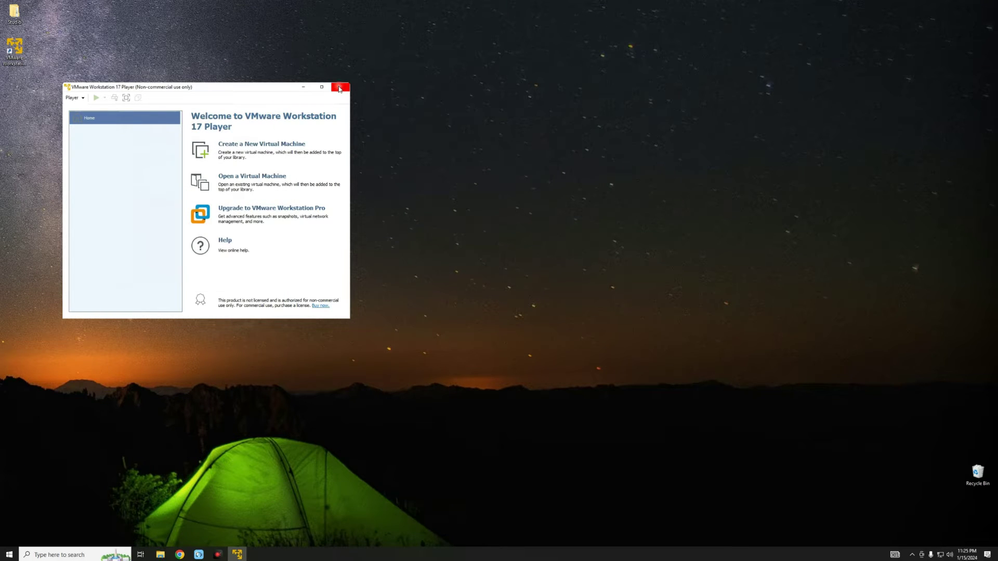
{"action": "left_click", "coordinate": [339, 89]}
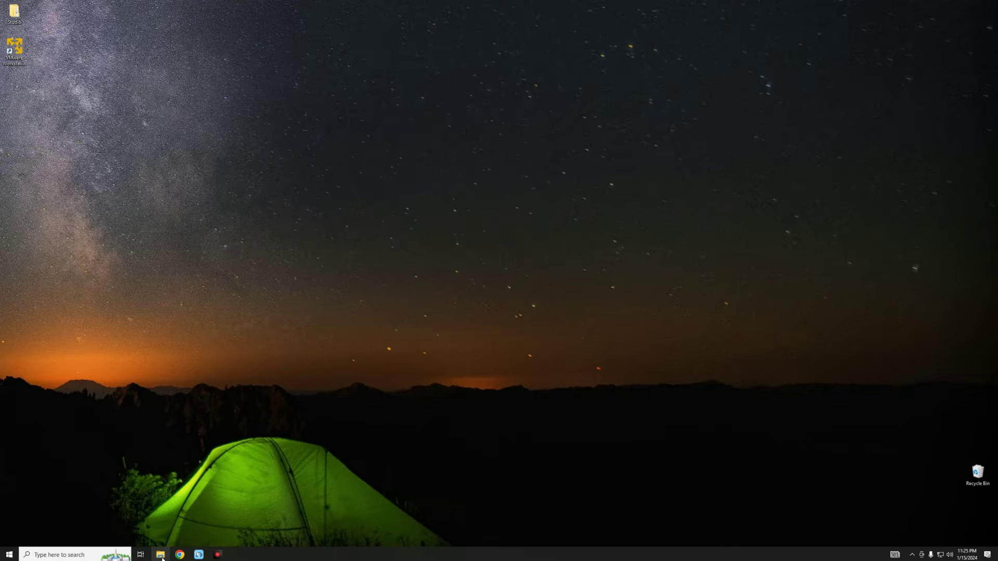
Step: Extract the Unlocker archive to its suggested folder, open that folder, and launch Unlocker
{"action": "left_click", "coordinate": [161, 555]}
{"action": "left_click", "coordinate": [280, 218]}
{"action": "right_click", "coordinate": [271, 215]}
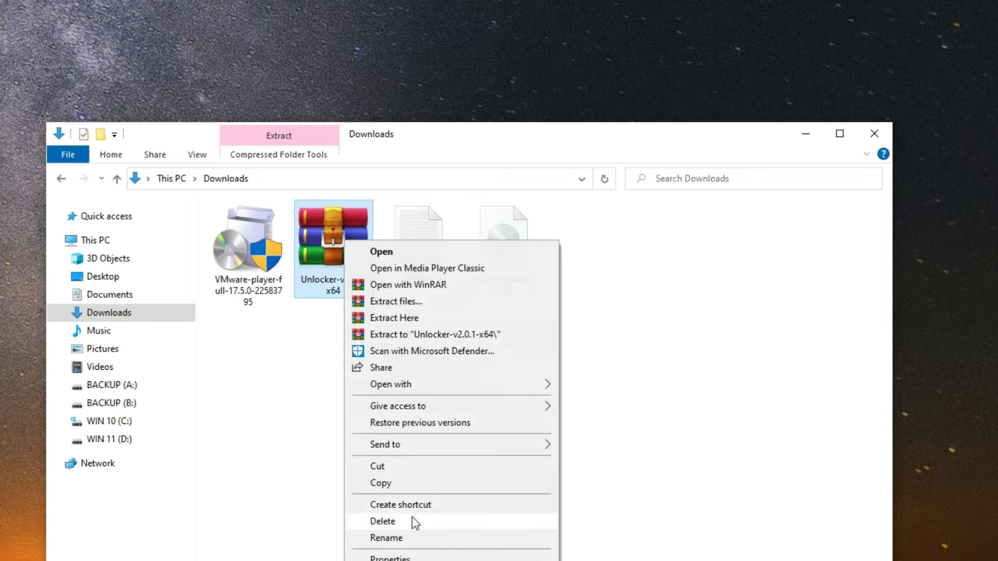
{"action": "left_click", "coordinate": [446, 301]}
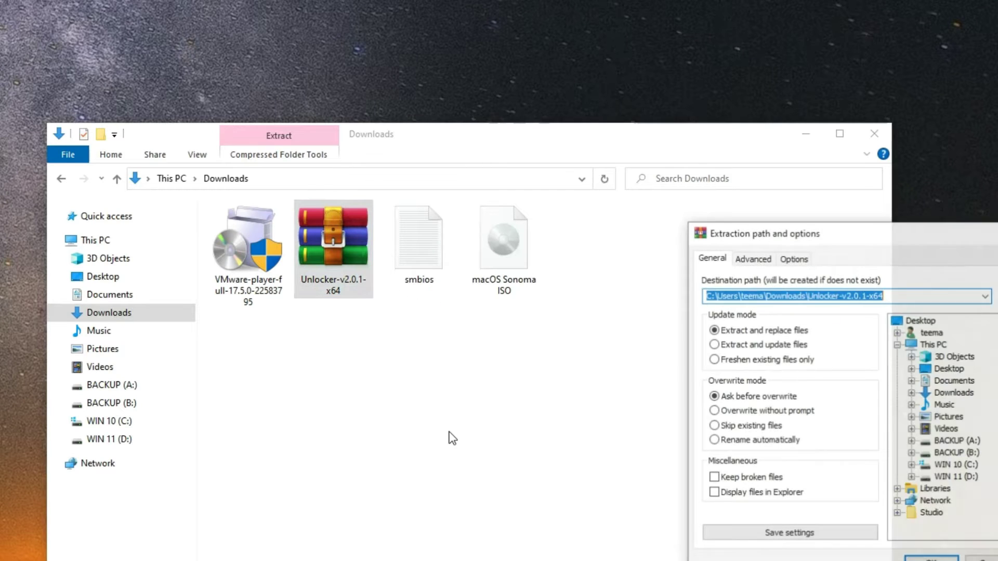
{"action": "key", "text": "Return"}
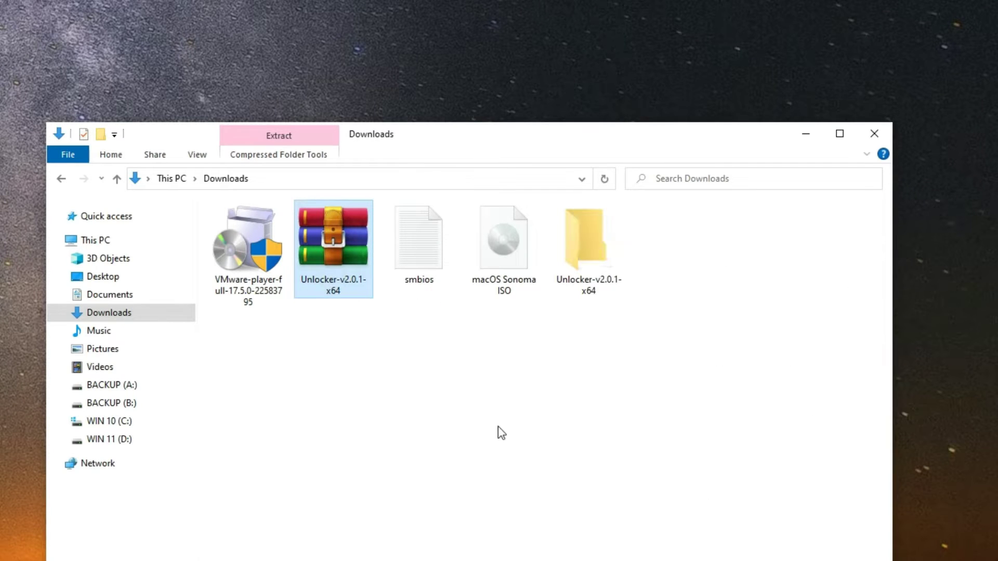
{"action": "double_click", "coordinate": [593, 232]}
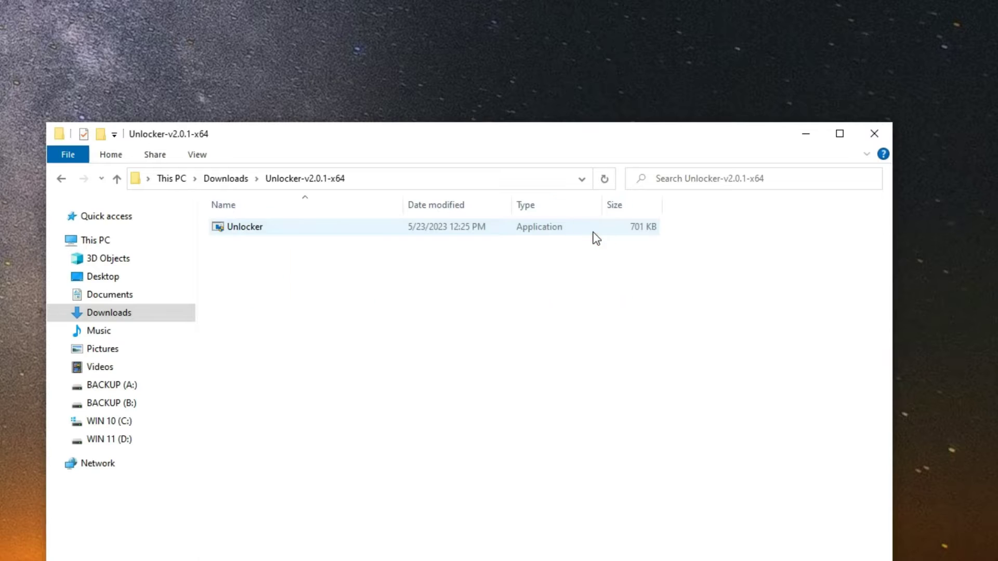
{"action": "double_click", "coordinate": [263, 228]}
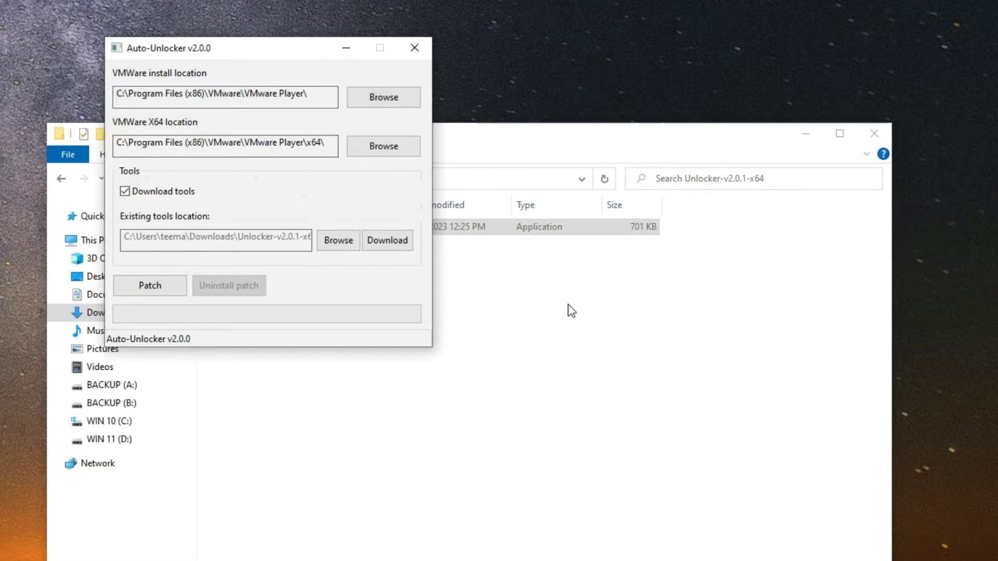
Step: Minimise Explorer, run Auto-Unlocker's Patch to 'Patch complete', dismiss Success, and close the unlocker
{"action": "left_click", "coordinate": [806, 134]}
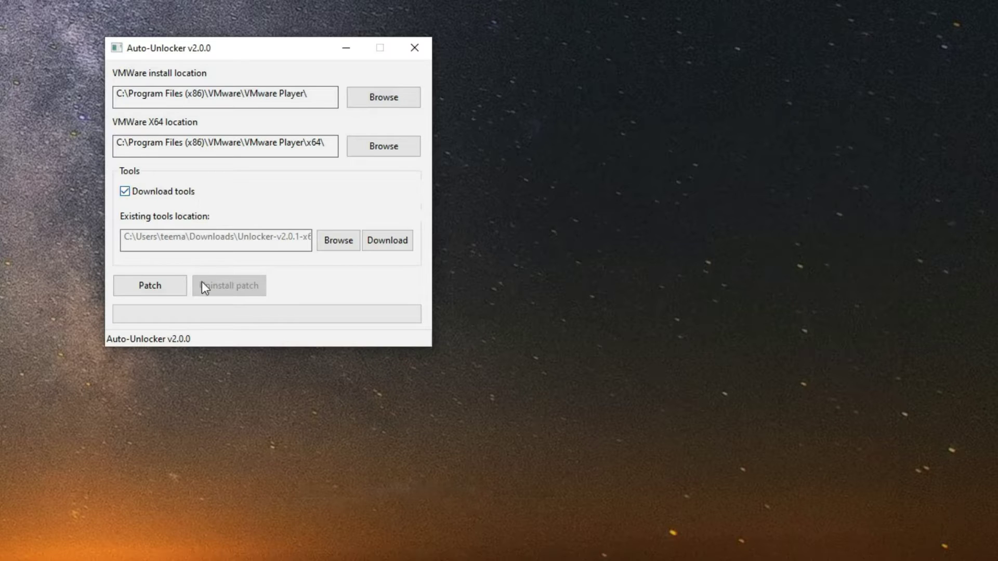
{"action": "left_click", "coordinate": [158, 285]}
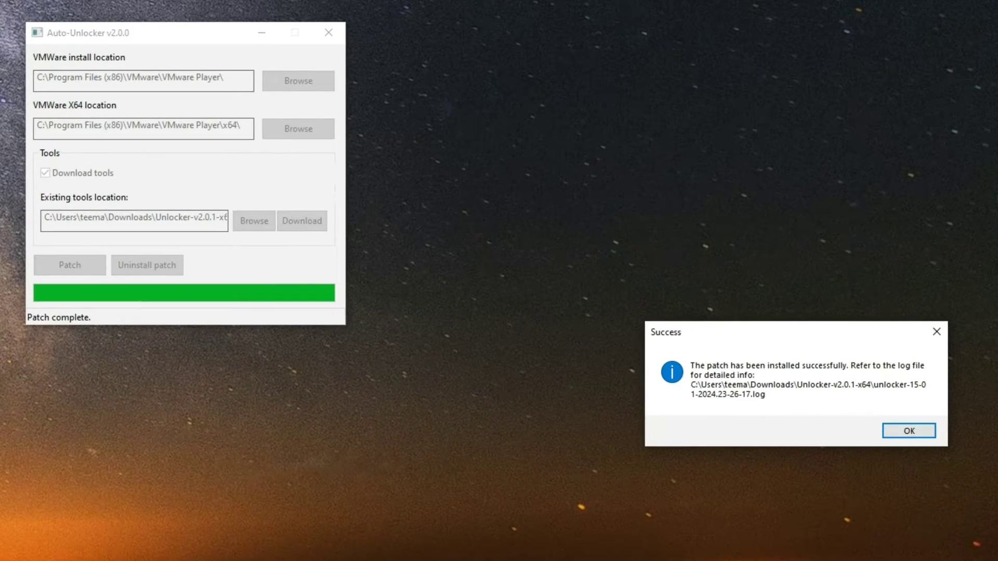
{"action": "left_click", "coordinate": [908, 431]}
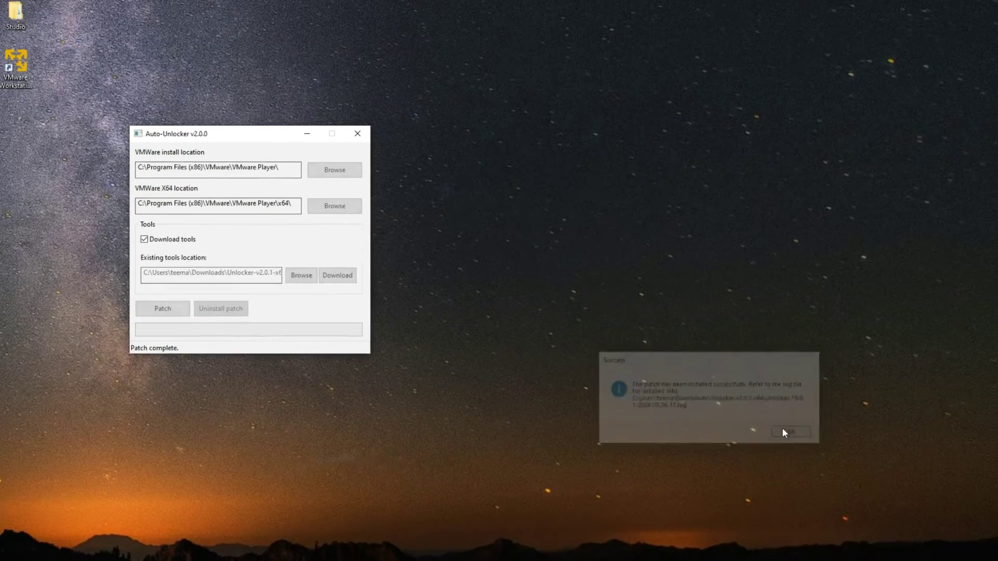
{"action": "left_click", "coordinate": [358, 136]}
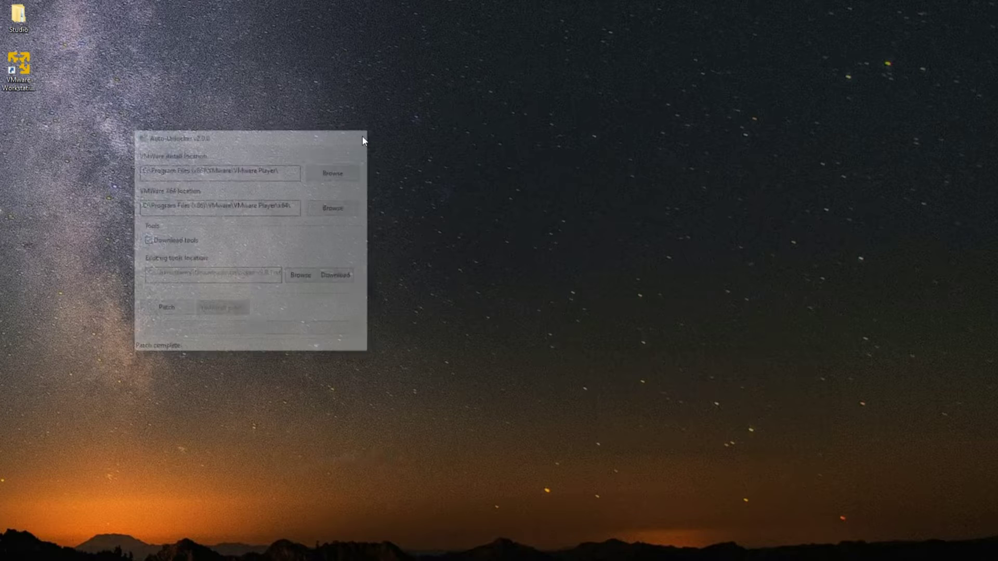
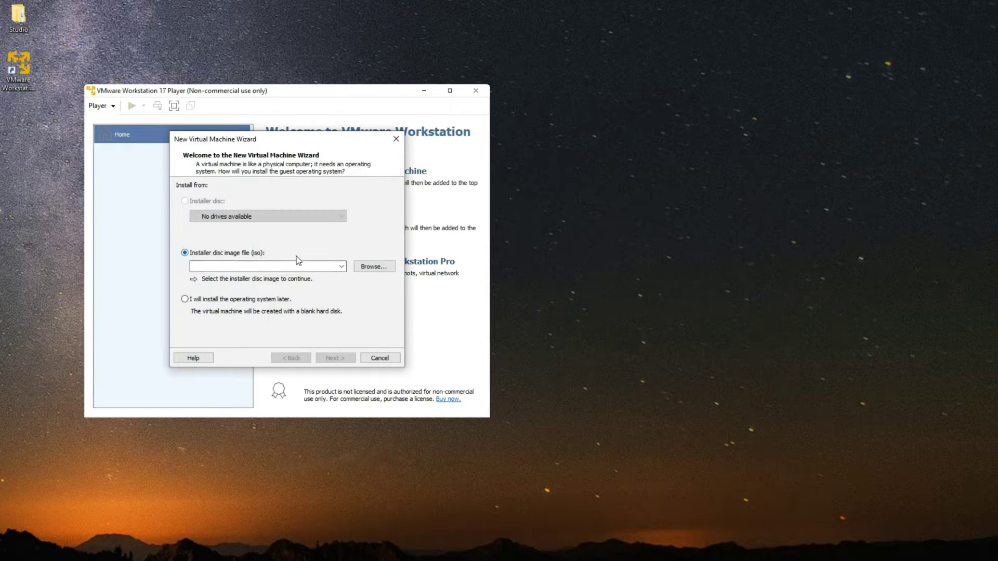
Step: Select the macOS Sonoma ISO from Downloads as the installer disc image
{"action": "left_click", "coordinate": [368, 268]}
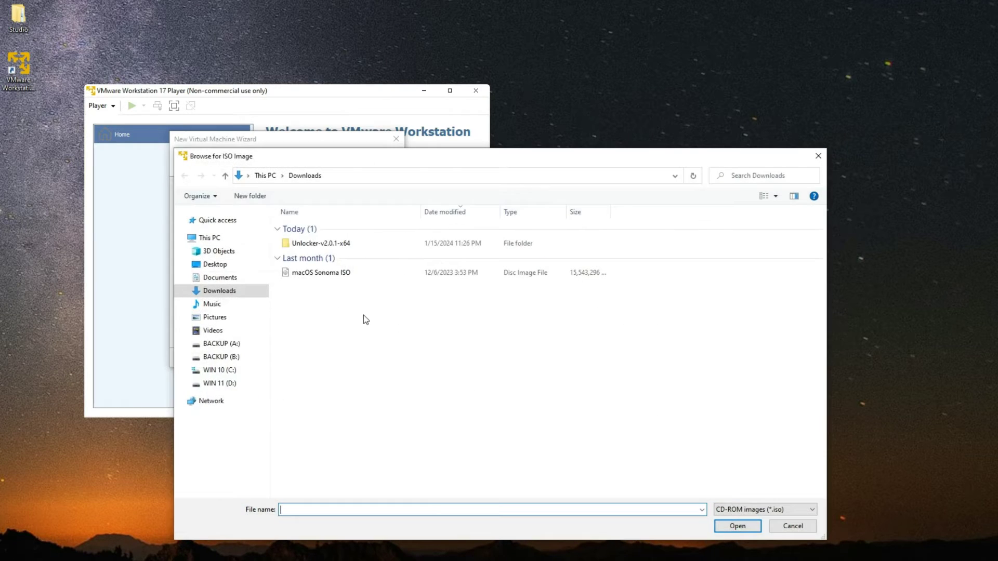
{"action": "left_click", "coordinate": [335, 275]}
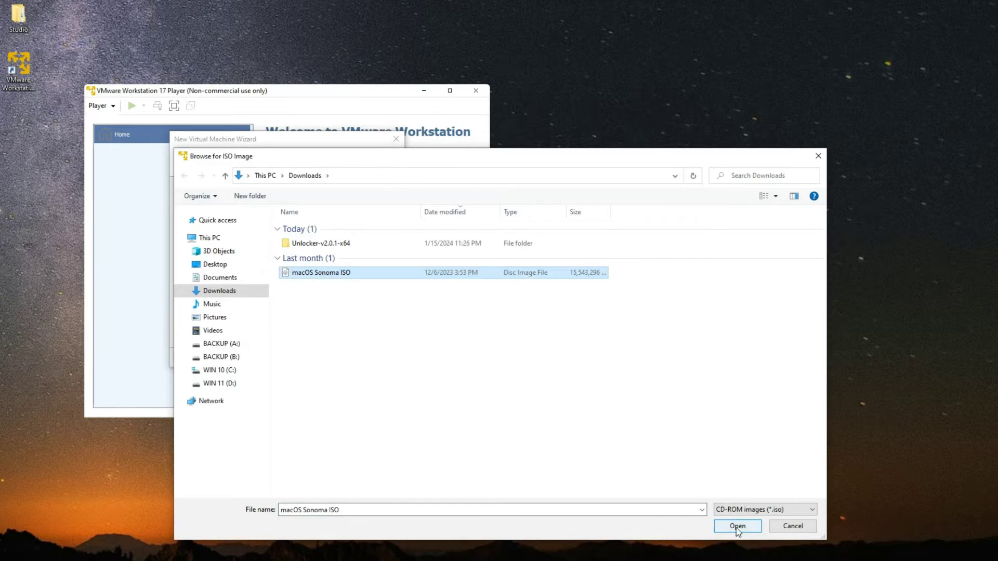
{"action": "left_click", "coordinate": [736, 528]}
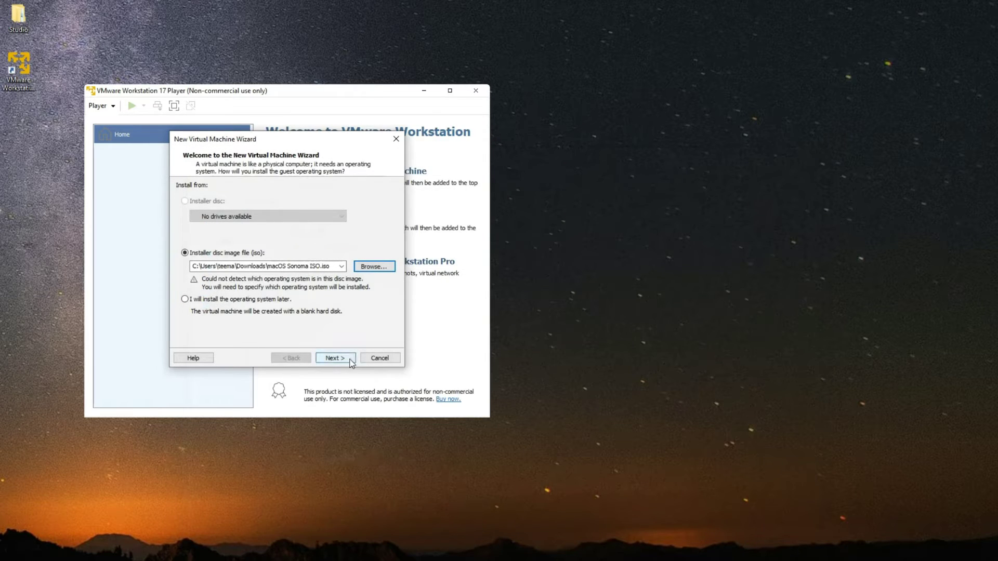
{"action": "left_click", "coordinate": [354, 360]}
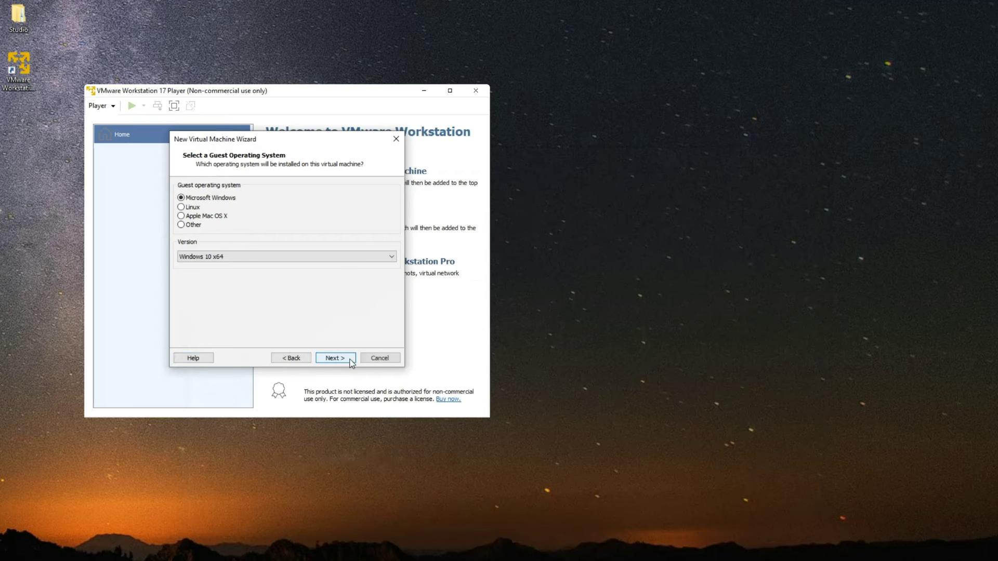
Step: Set the guest operating system to Apple Mac OS X, version macOS 14
{"action": "left_click", "coordinate": [222, 218]}
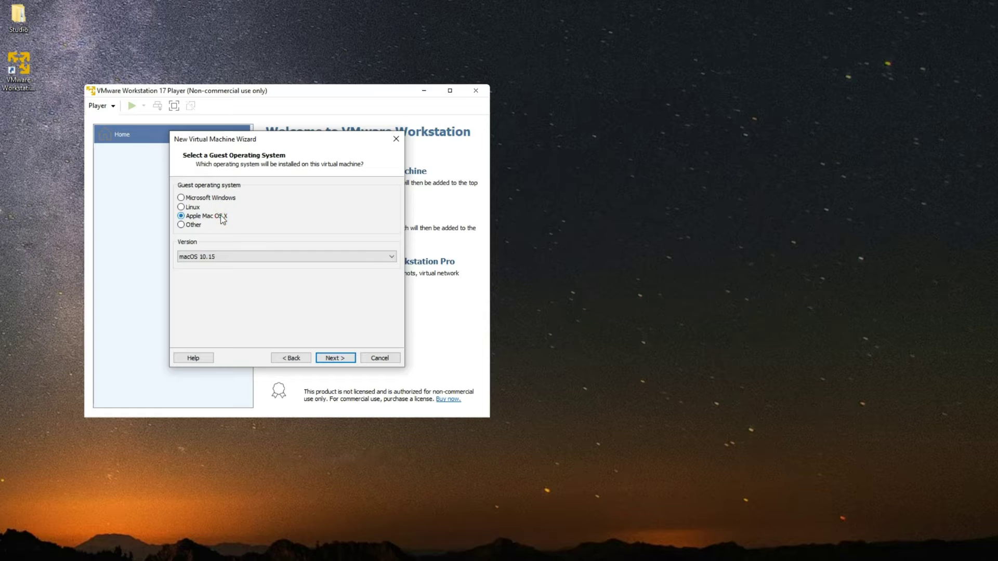
{"action": "left_click", "coordinate": [226, 258]}
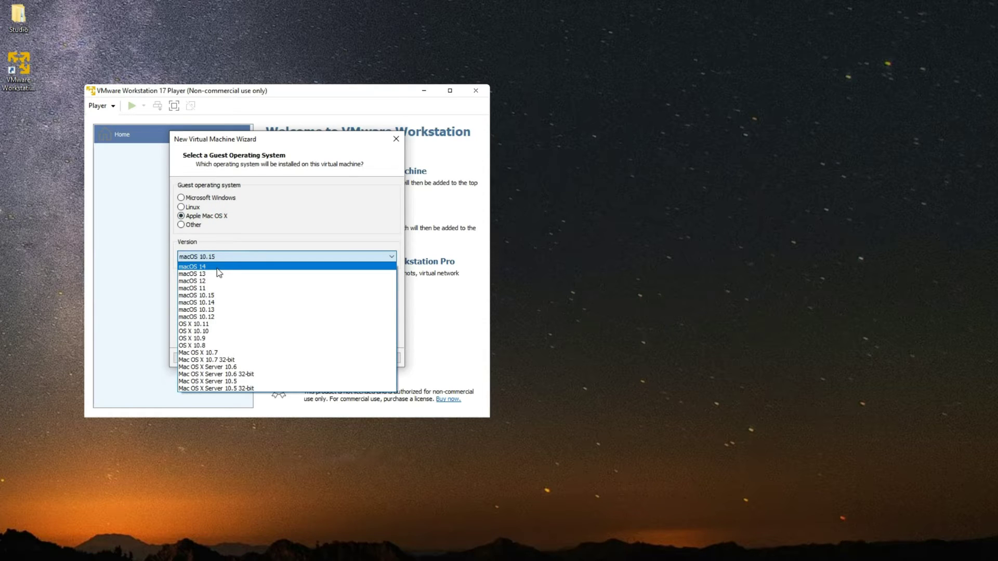
{"action": "left_click", "coordinate": [217, 268]}
{"action": "left_click", "coordinate": [347, 360]}
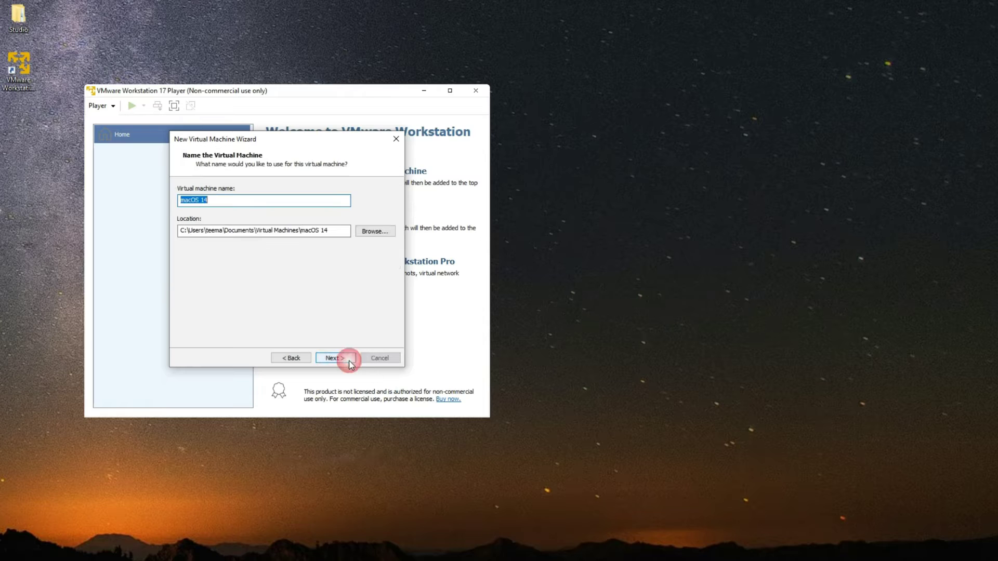
Step: Name the VM 'macOS Sonoma' and set its maximum disk size to 100 GB
{"action": "left_click", "coordinate": [230, 201]}
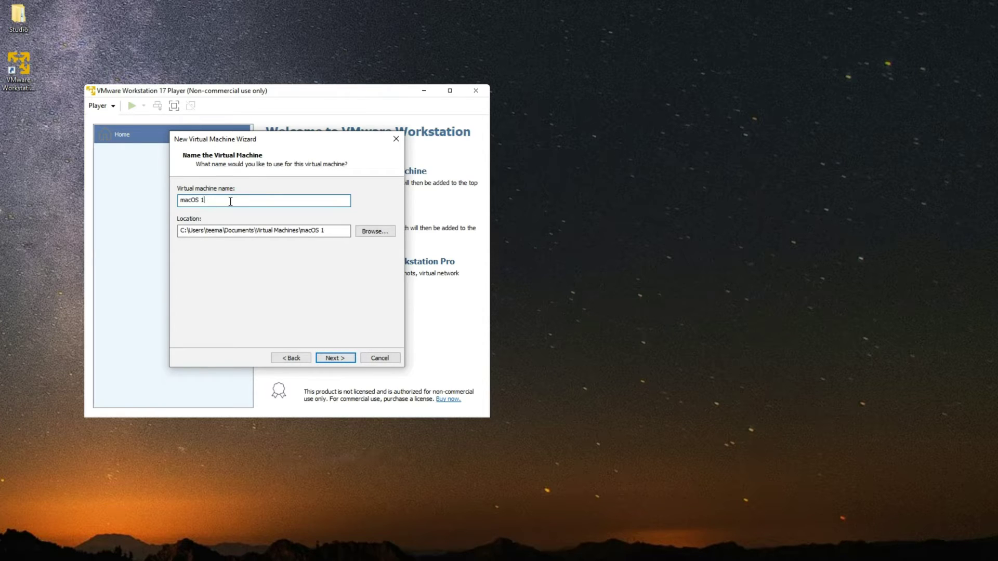
{"action": "type", "text": "Sonoma"}
{"action": "left_click_drag", "start_coordinate": [180, 231], "coordinate": [340, 238]}
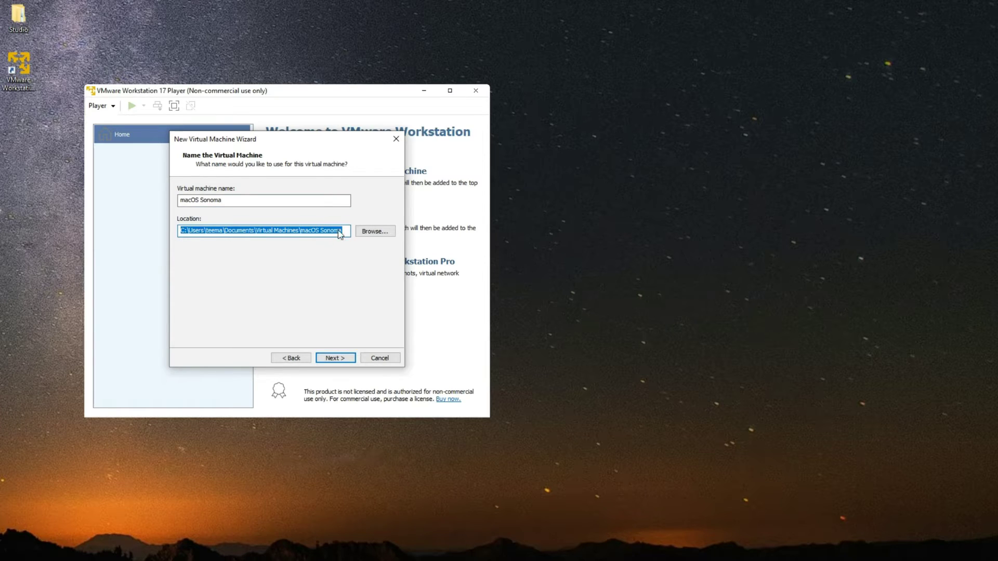
{"action": "left_click", "coordinate": [336, 358]}
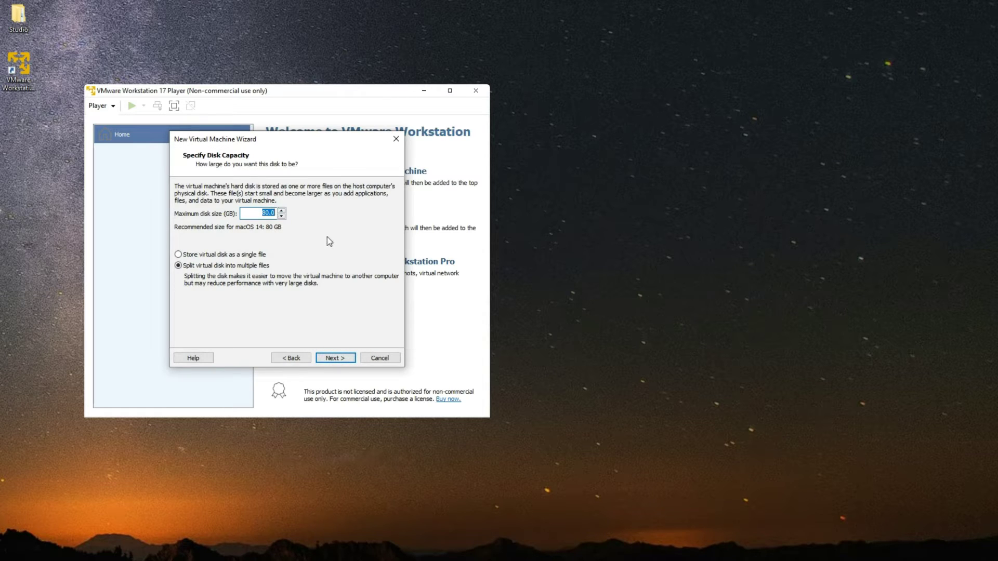
{"action": "type", "text": "100"}
{"action": "left_click", "coordinate": [327, 357]}
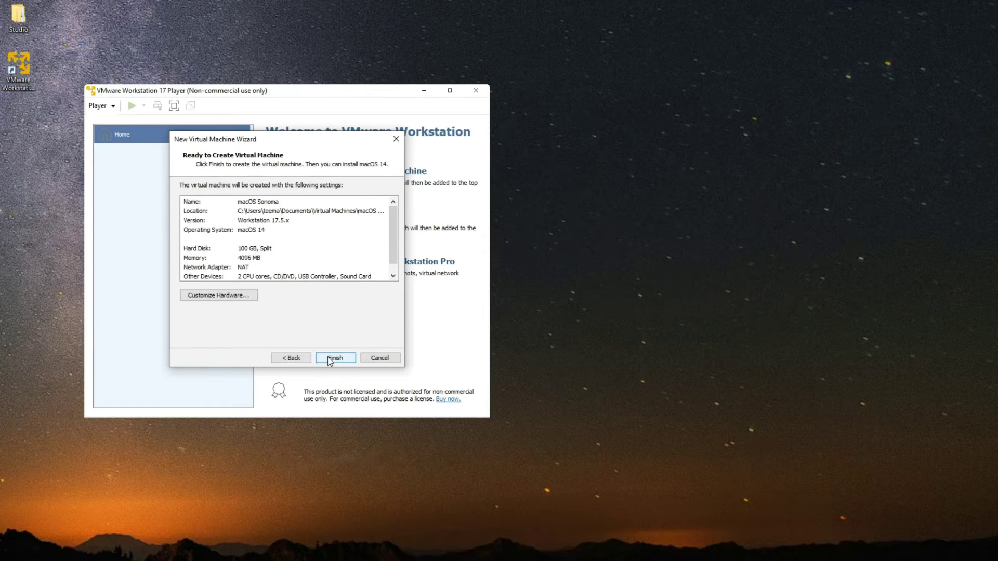
Step: Raise the new VM's memory to 5792 MB in the hardware customisation
{"action": "left_click", "coordinate": [226, 296]}
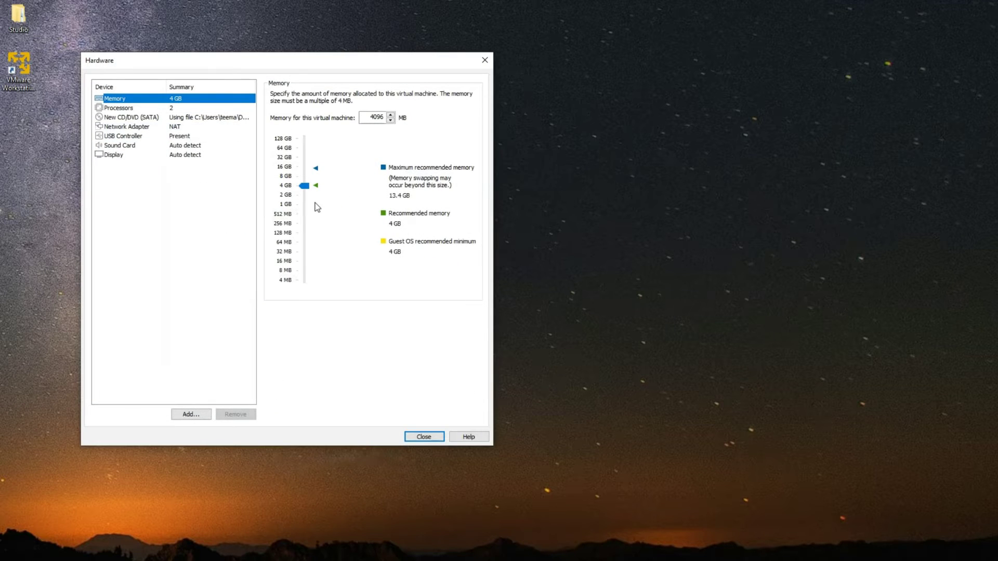
{"action": "left_click_drag", "start_coordinate": [304, 187], "coordinate": [306, 182]}
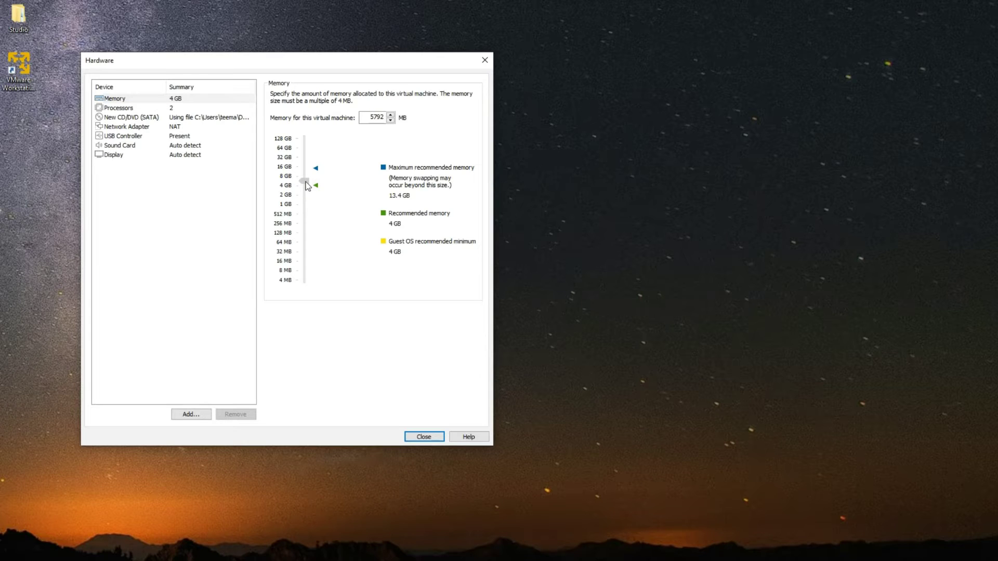
{"action": "left_click_drag", "start_coordinate": [305, 181], "coordinate": [306, 182]}
Step: Give the VM 3 processor cores and create the macOS Sonoma virtual machine
{"action": "left_click", "coordinate": [173, 108]}
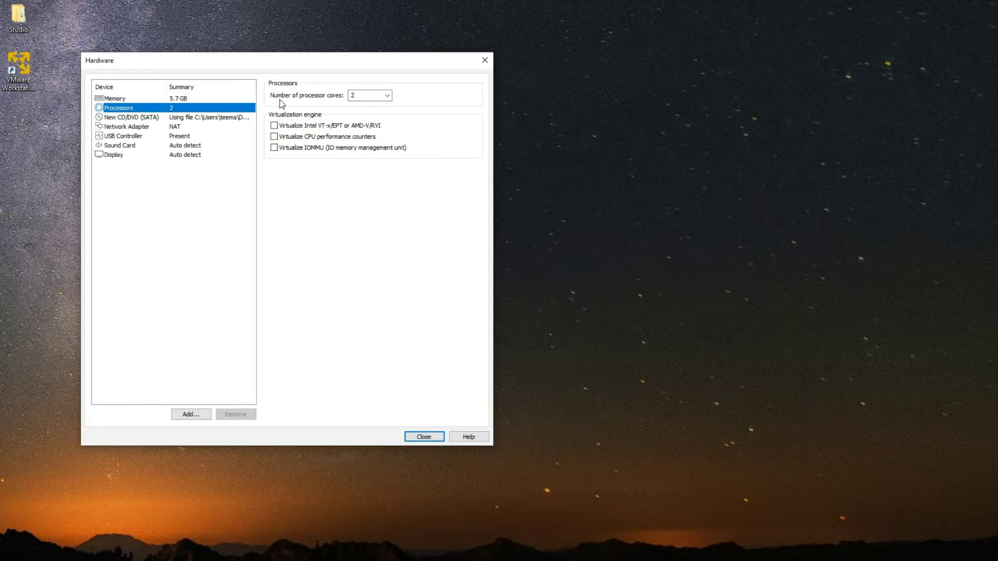
{"action": "left_click", "coordinate": [387, 96]}
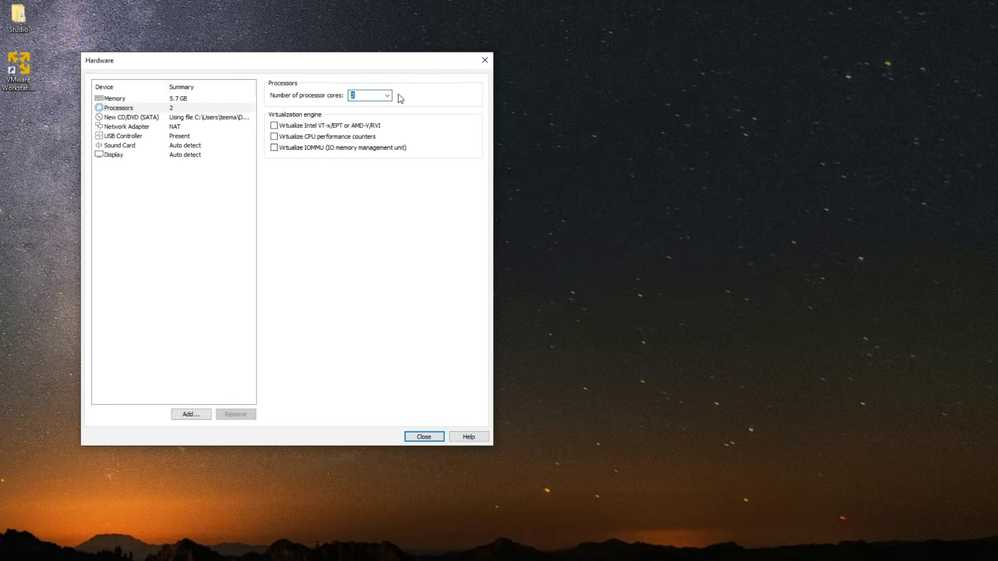
{"action": "left_click", "coordinate": [387, 96]}
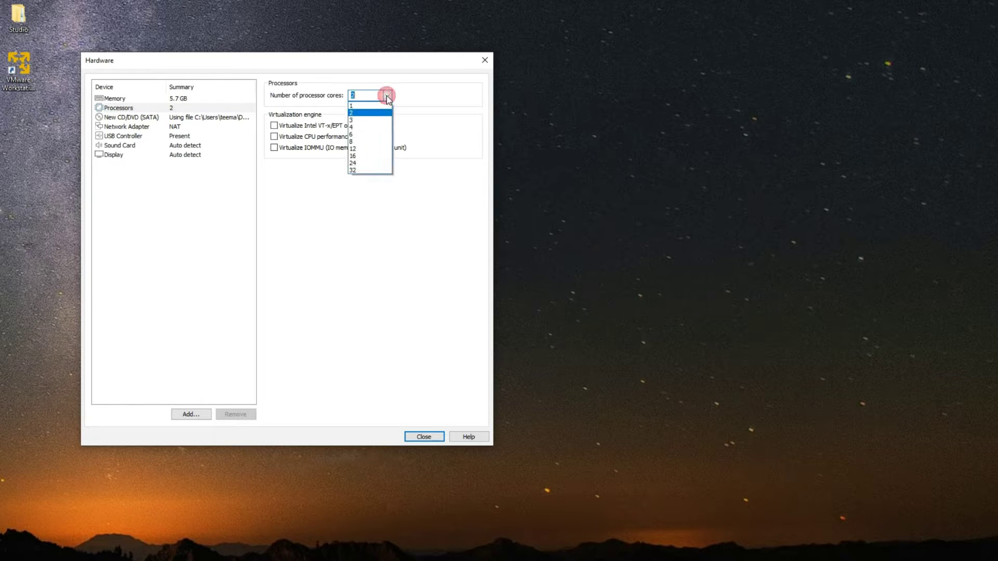
{"action": "left_click", "coordinate": [376, 120]}
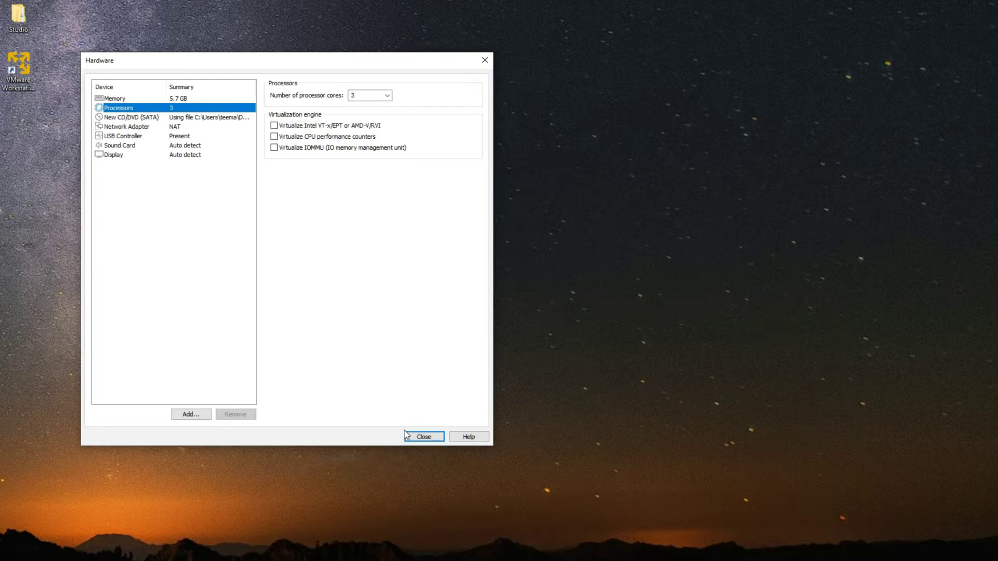
{"action": "left_click", "coordinate": [420, 436]}
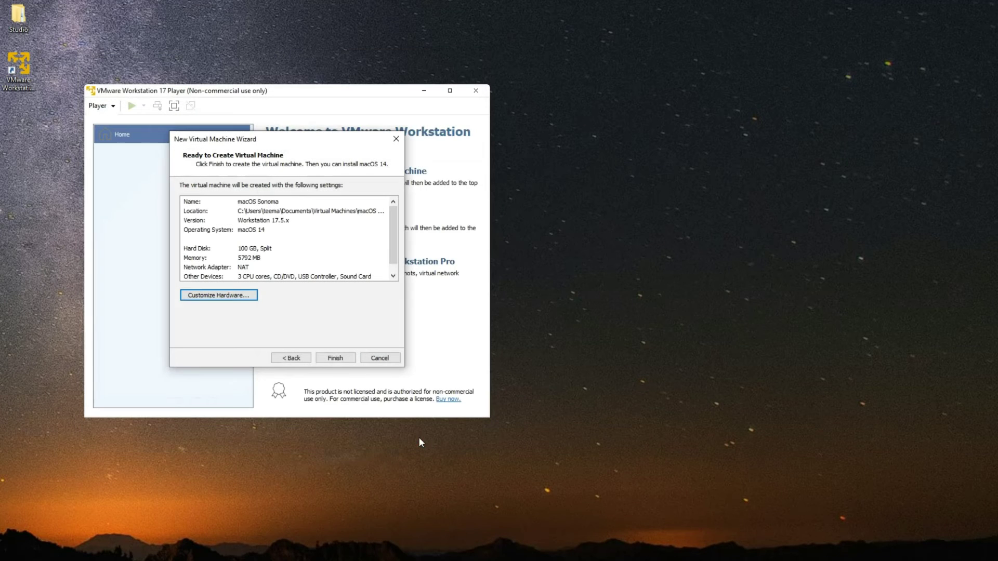
{"action": "left_click", "coordinate": [336, 358]}
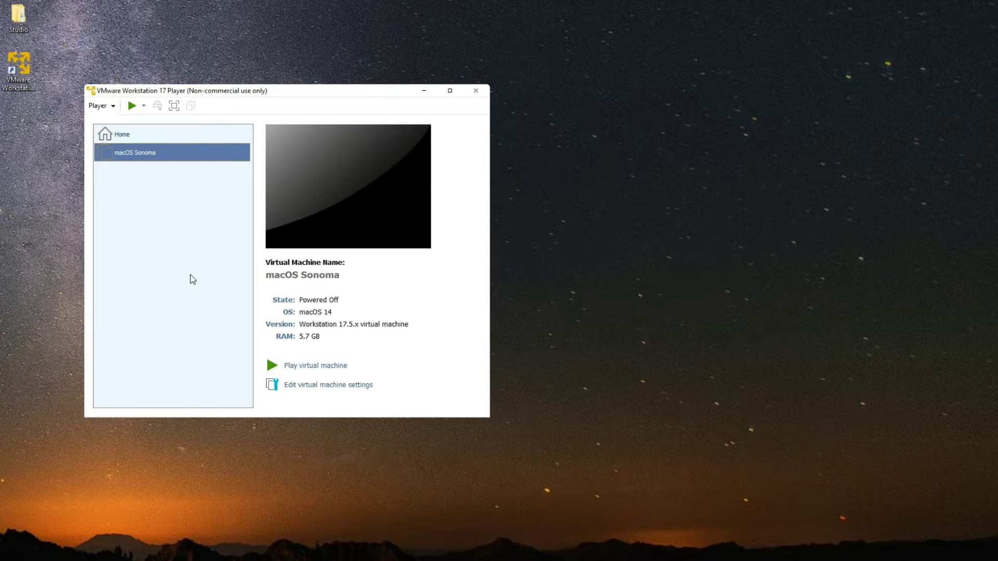
Step: Switch to a file browser and go to the Downloads folder
{"action": "key", "text": "alt+Tab"}
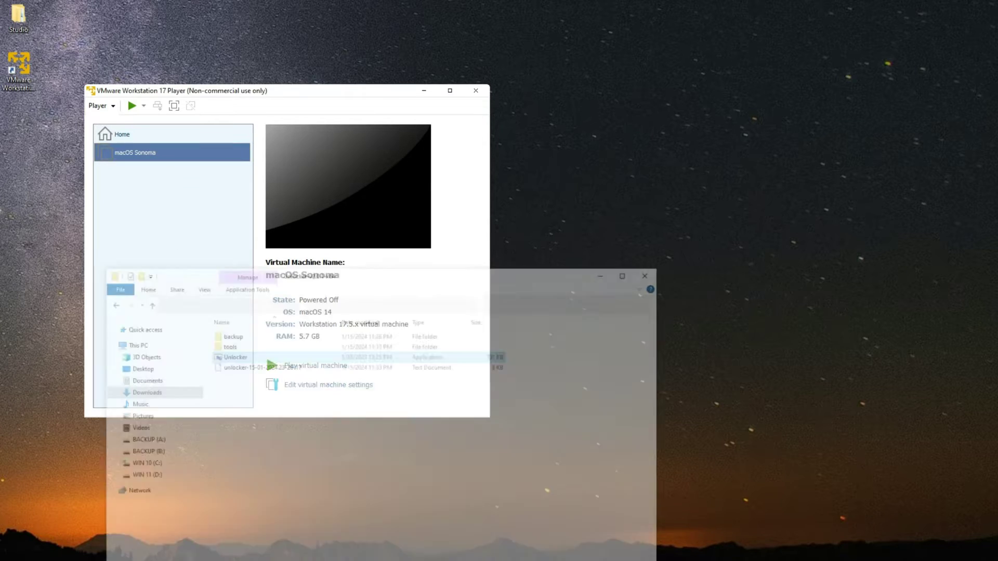
{"action": "left_click", "coordinate": [127, 331]}
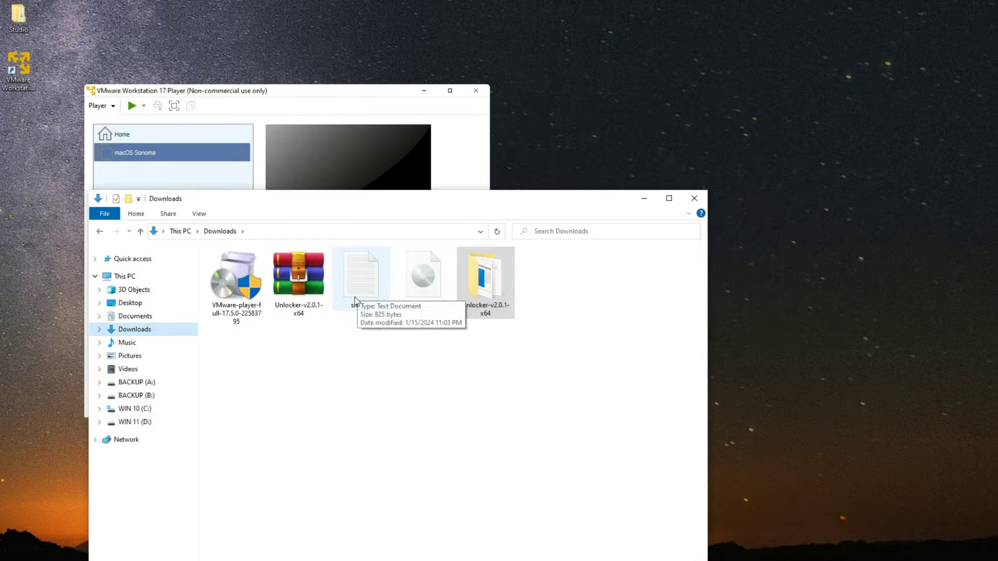
Step: Open the smbios text file in Notepad and close File Explorer
{"action": "double_click", "coordinate": [368, 285]}
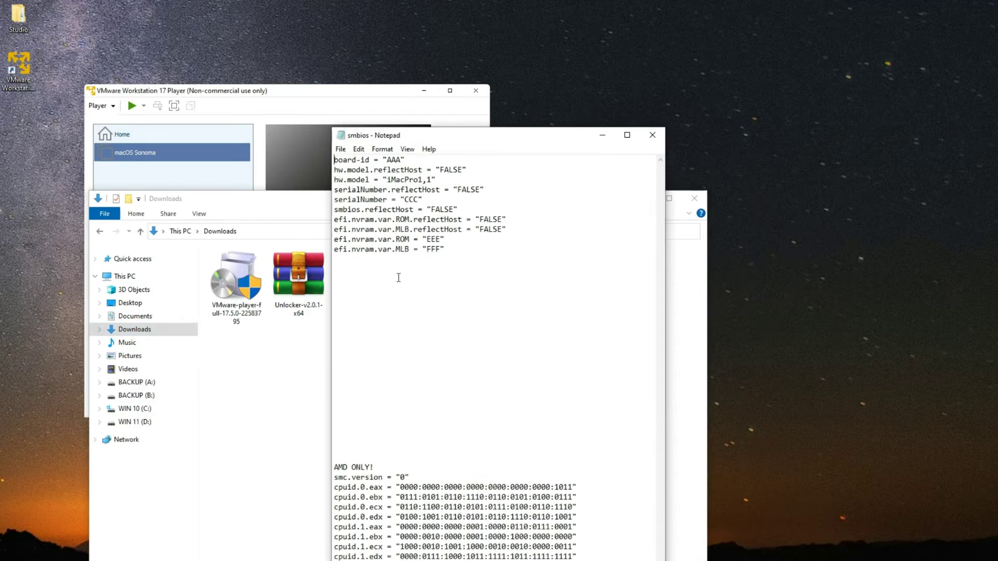
{"action": "left_click", "coordinate": [702, 274]}
{"action": "left_click", "coordinate": [695, 198]}
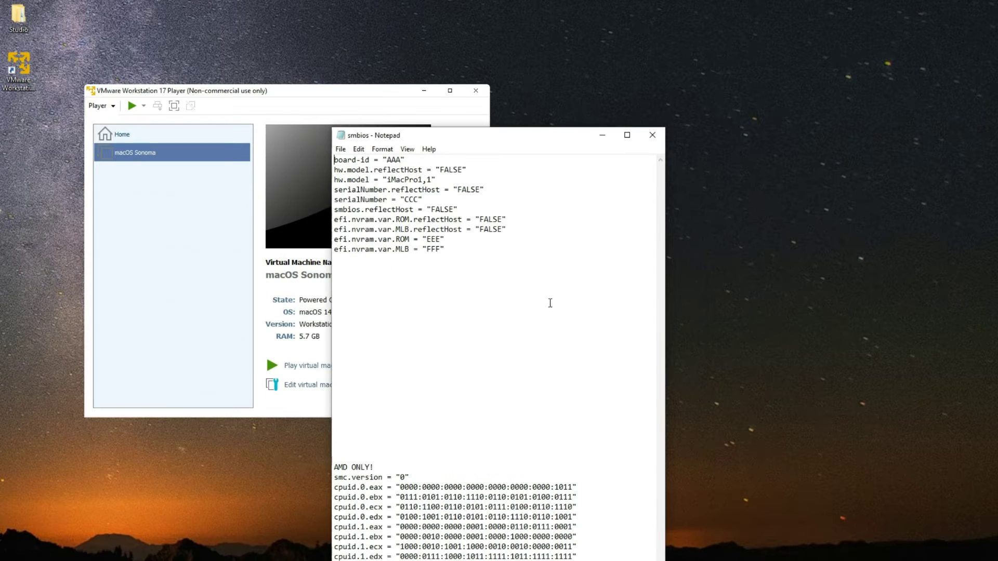
Step: Move Notepad aside, select the AMD-only smc.version and cpuid lines, and bring up Task Manager
{"action": "left_click_drag", "start_coordinate": [477, 136], "coordinate": [677, 67]}
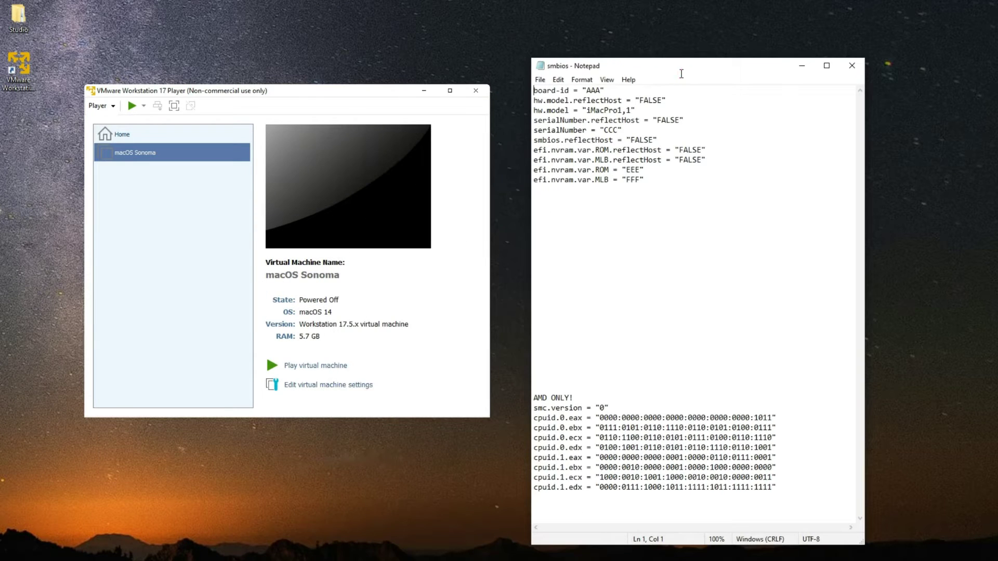
{"action": "left_click_drag", "start_coordinate": [535, 411], "coordinate": [778, 491]}
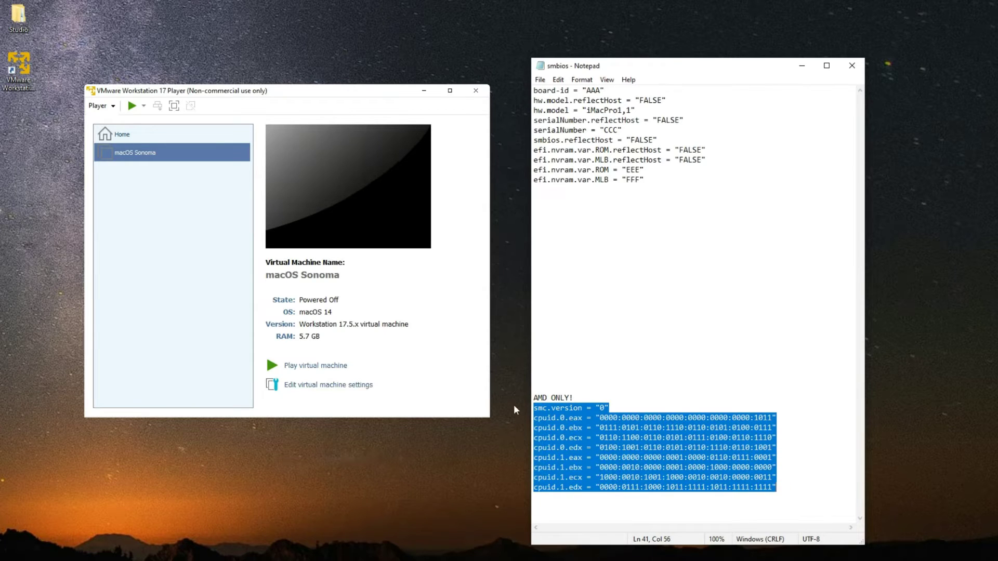
{"action": "key", "text": "ctrl+shift+Escape"}
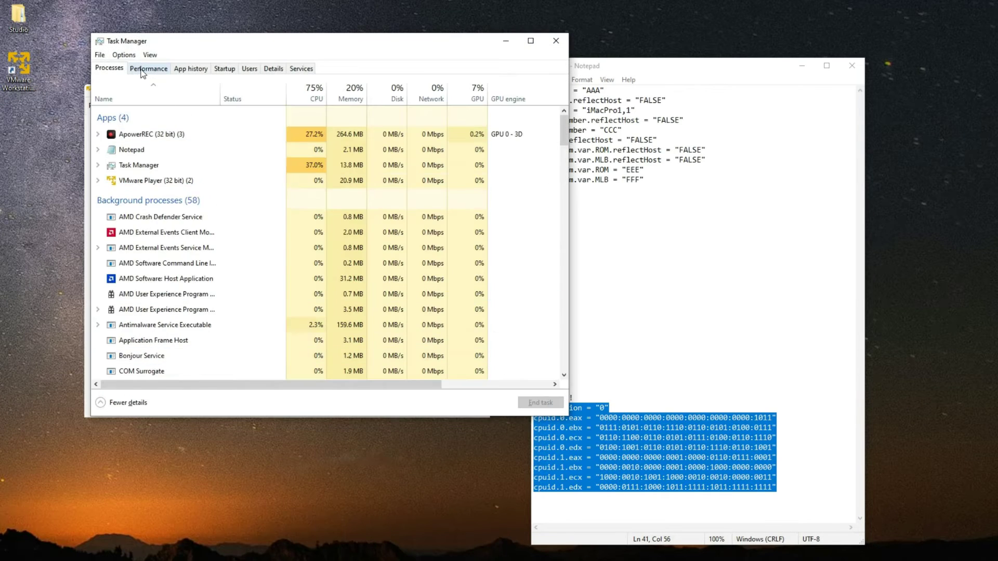
Step: Read the host CPU model (Intel Core i5-4570 at 3.20GHz) under Performance, then close Task Manager
{"action": "left_click", "coordinate": [142, 70]}
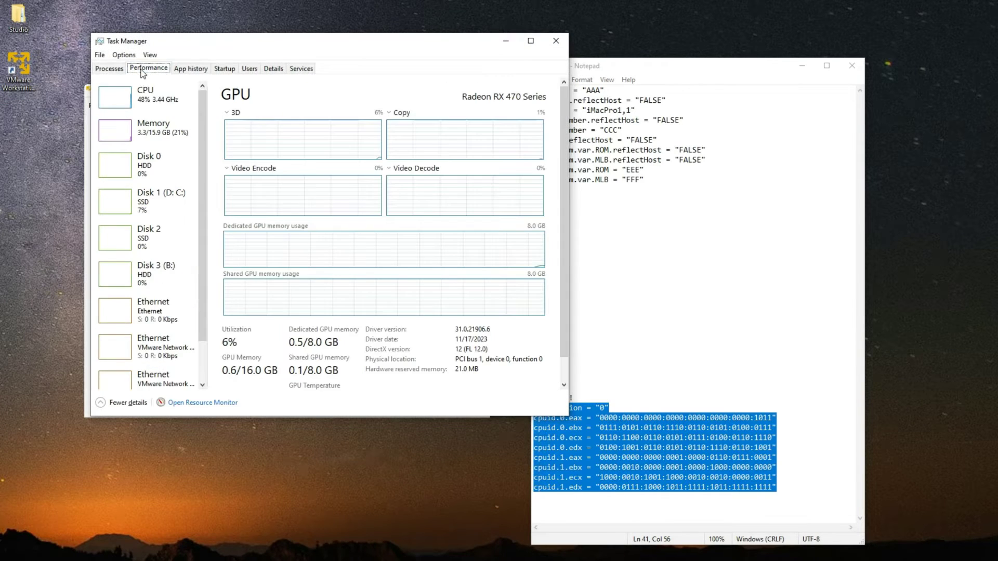
{"action": "left_click", "coordinate": [149, 104]}
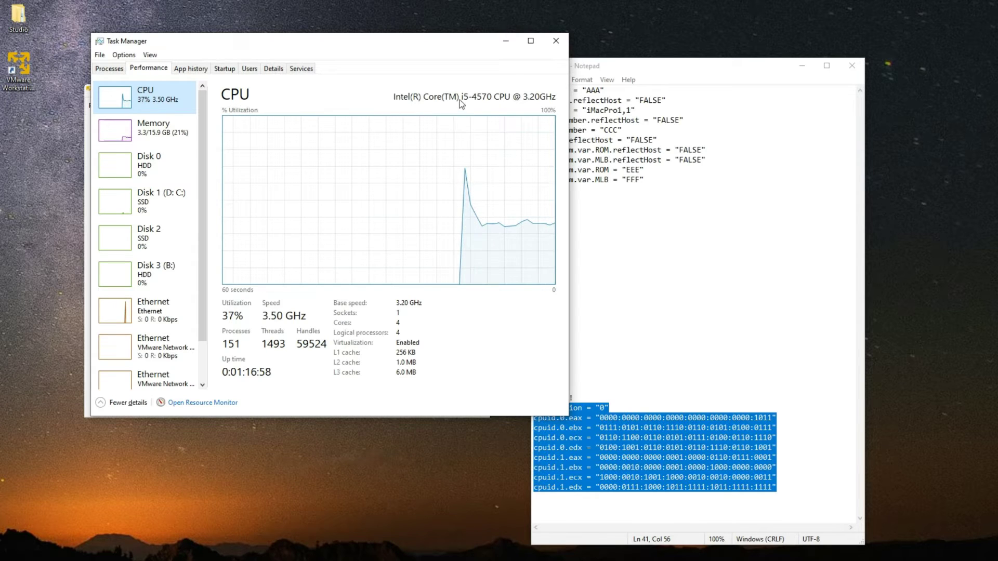
{"action": "left_click", "coordinate": [554, 41]}
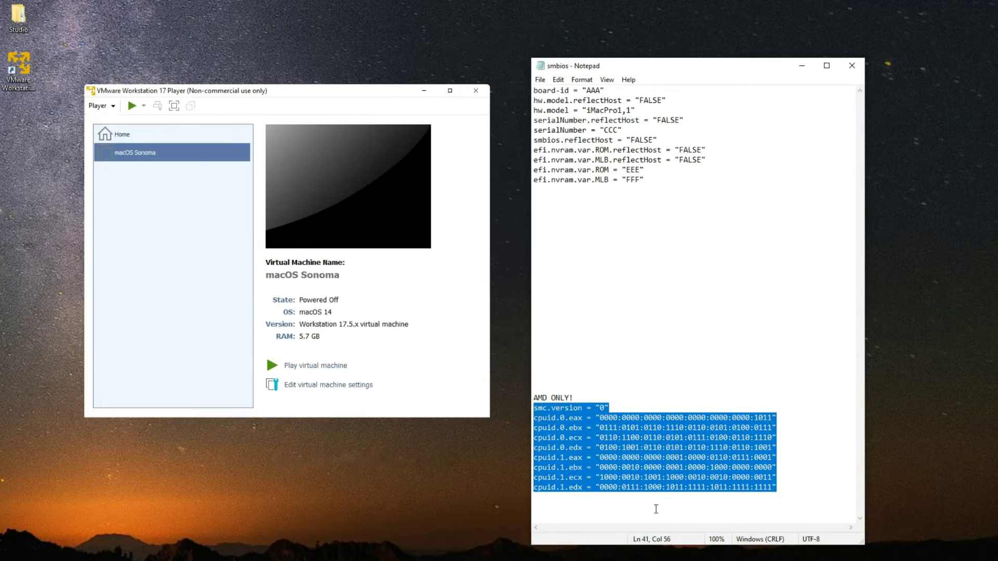
{"action": "left_click", "coordinate": [597, 456]}
{"action": "left_click_drag", "start_coordinate": [776, 487], "coordinate": [532, 410]}
{"action": "right_click", "coordinate": [561, 418]}
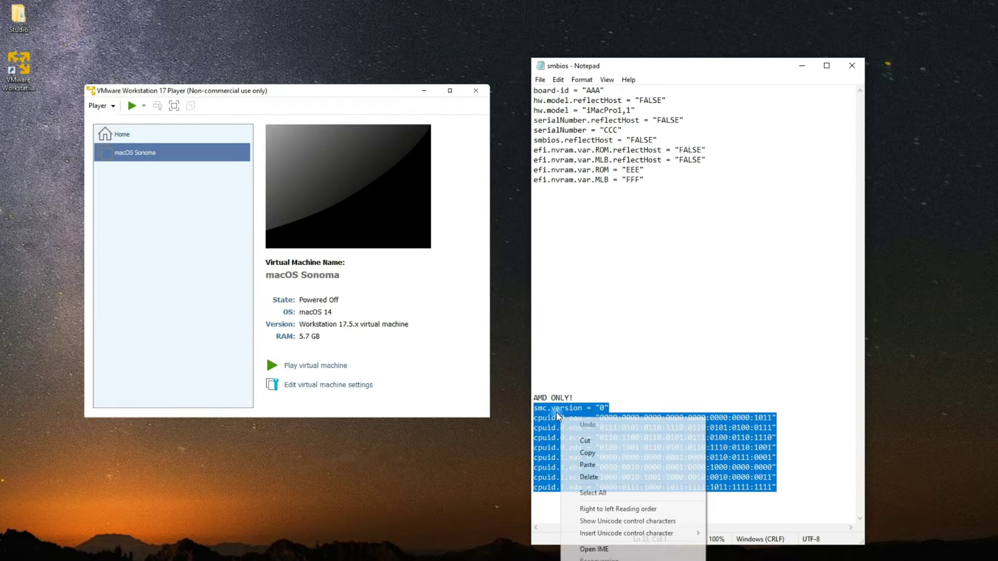
{"action": "left_click", "coordinate": [579, 455]}
{"action": "left_click", "coordinate": [341, 436]}
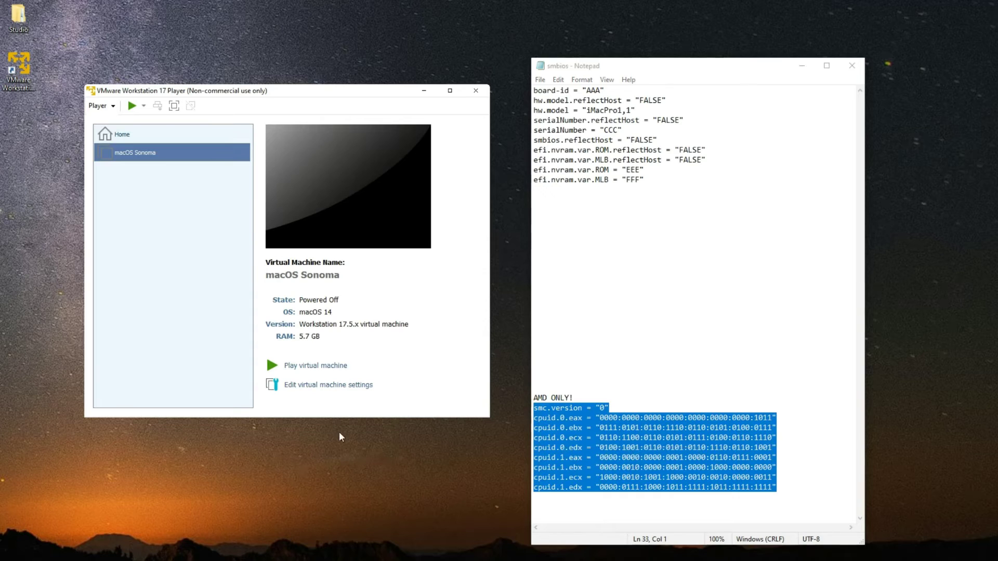
{"action": "left_click", "coordinate": [326, 386]}
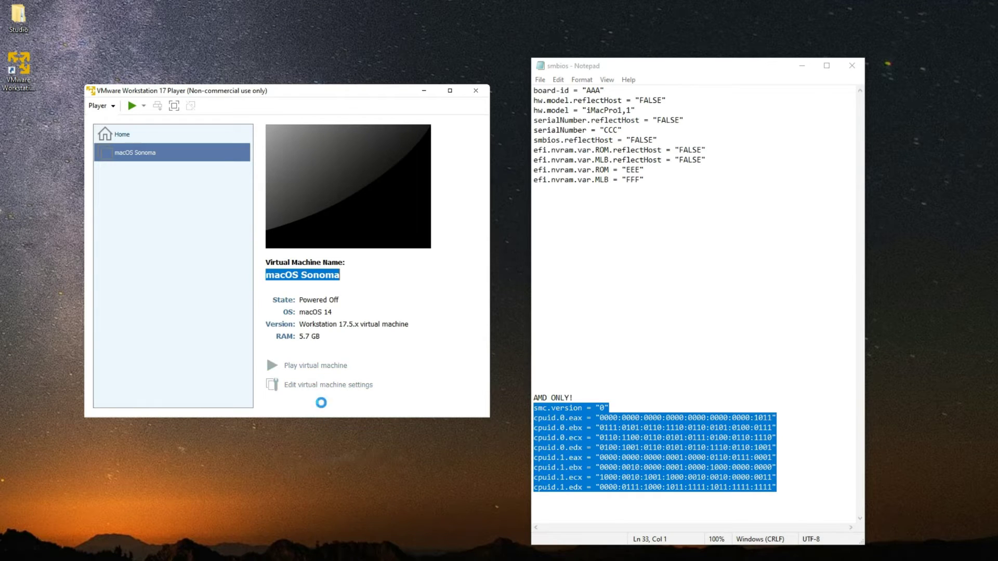
{"action": "left_click", "coordinate": [128, 74]}
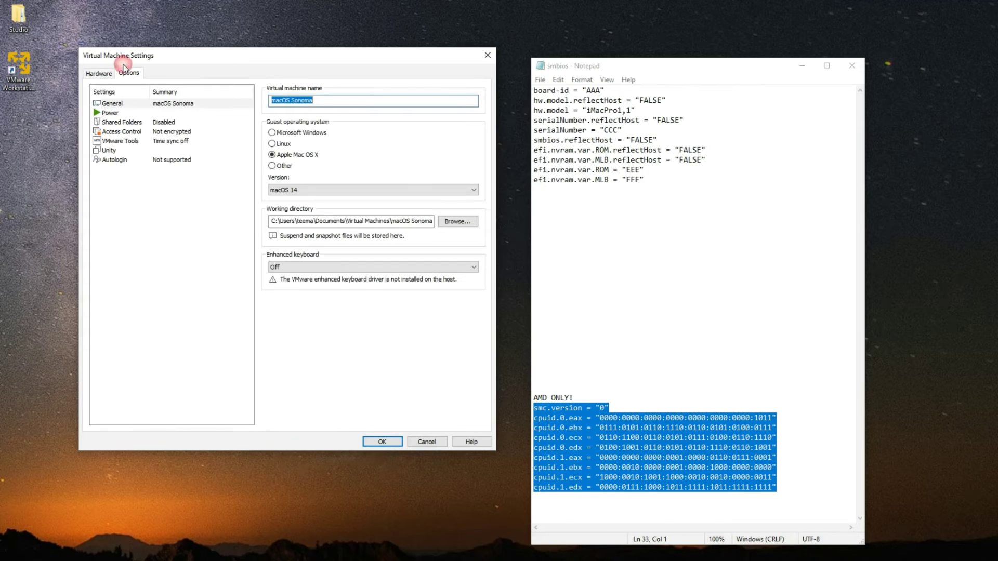
{"action": "left_click_drag", "start_coordinate": [311, 220], "coordinate": [448, 232]}
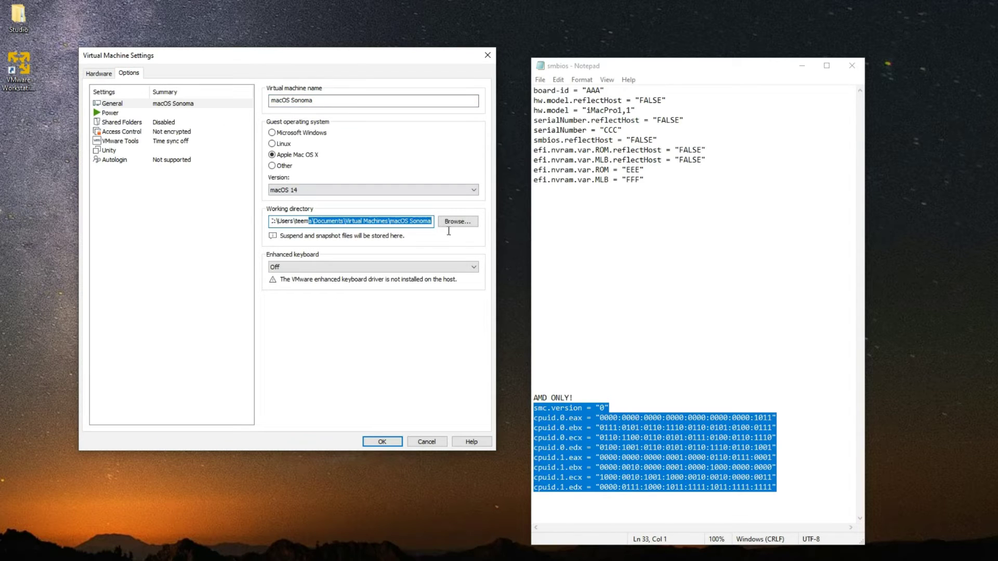
{"action": "left_click", "coordinate": [426, 442]}
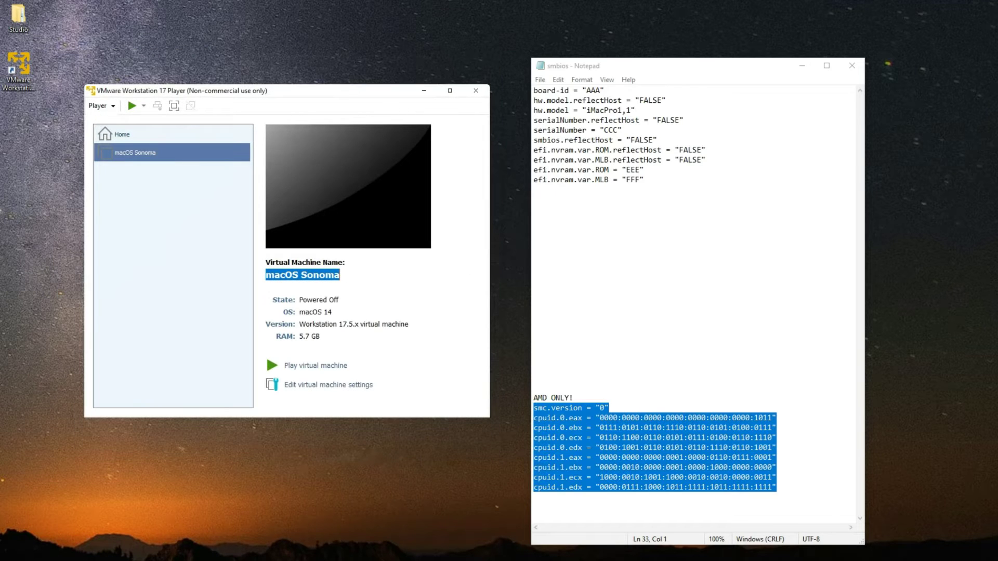
{"action": "key", "text": "super+e"}
Step: Go to Documents > Virtual Machines > macOS Sonoma and choose Open with for its .vmx file
{"action": "left_click", "coordinate": [134, 316]}
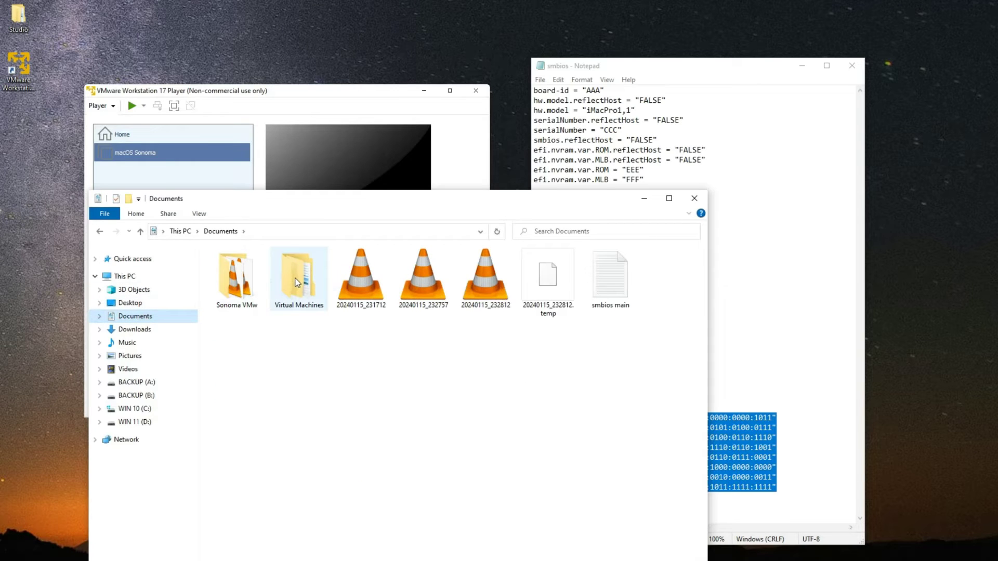
{"action": "double_click", "coordinate": [296, 282]}
{"action": "double_click", "coordinate": [282, 269]}
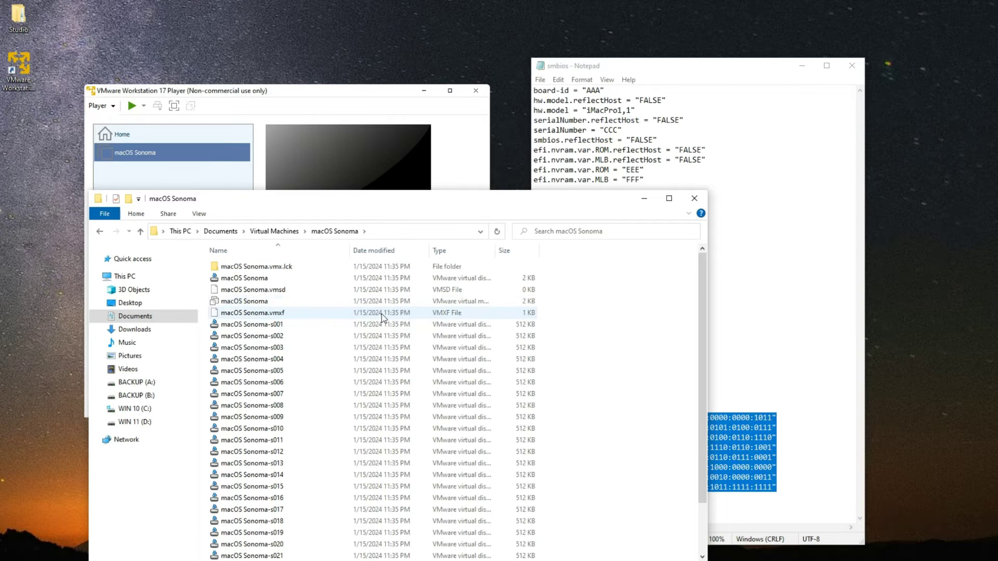
{"action": "left_click", "coordinate": [403, 302]}
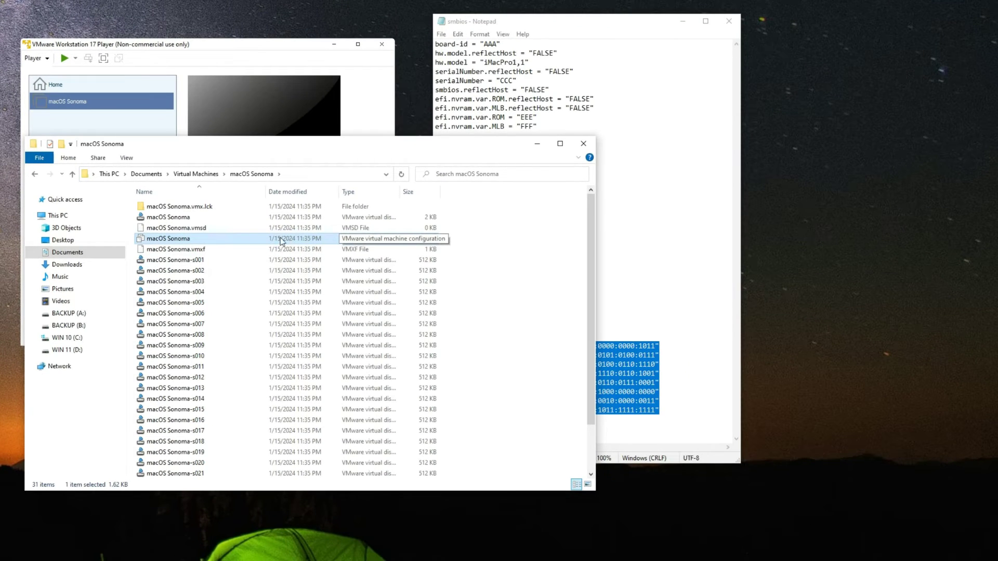
{"action": "right_click", "coordinate": [257, 237]}
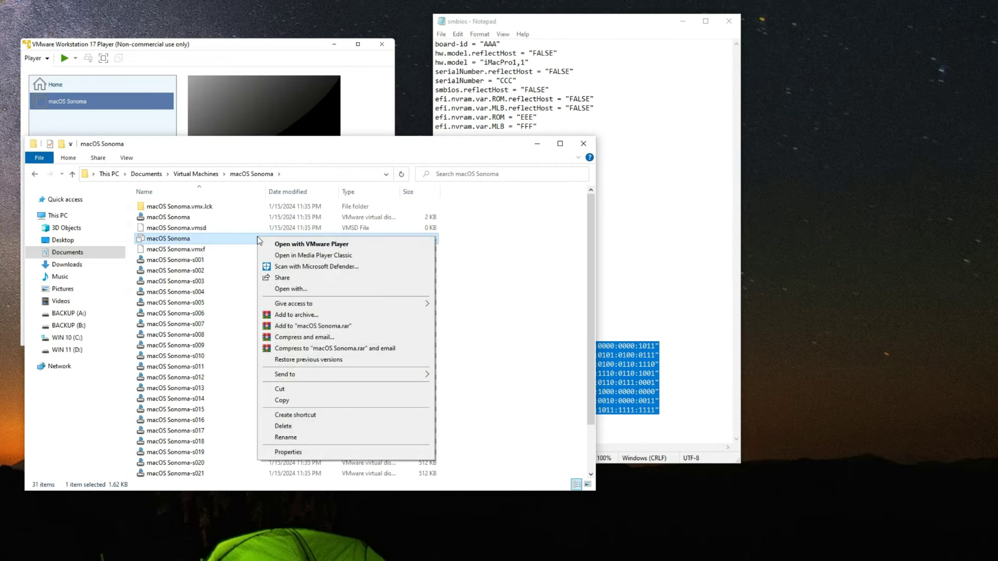
{"action": "left_click", "coordinate": [348, 289]}
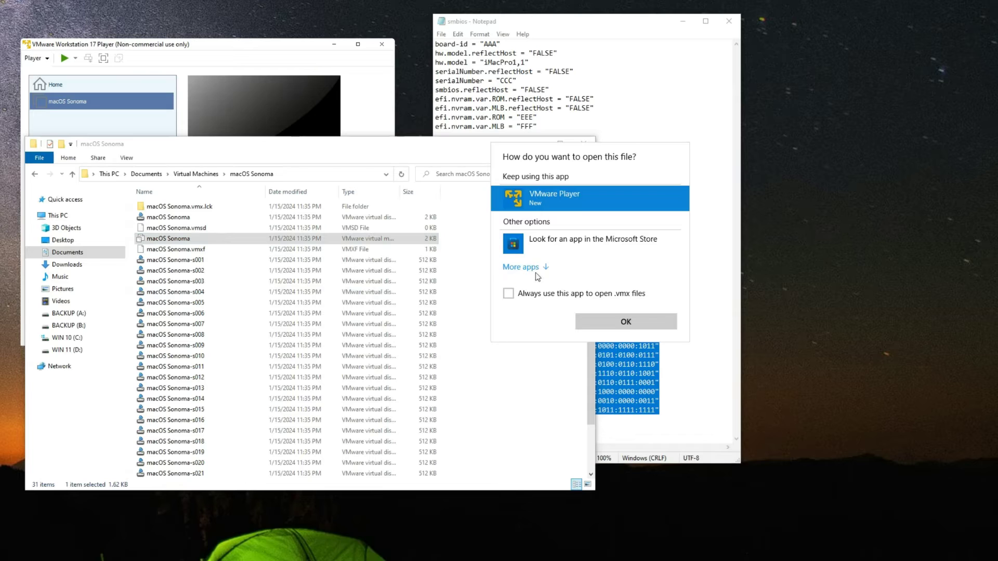
Step: Open macOS Sonoma.vmx in Notepad and paste the smc.version and cpuid lines at its end
{"action": "left_click", "coordinate": [524, 267]}
{"action": "scroll", "coordinate": [532, 276], "scroll_direction": "down", "scroll_amount": 2}
{"action": "left_click", "coordinate": [535, 276]}
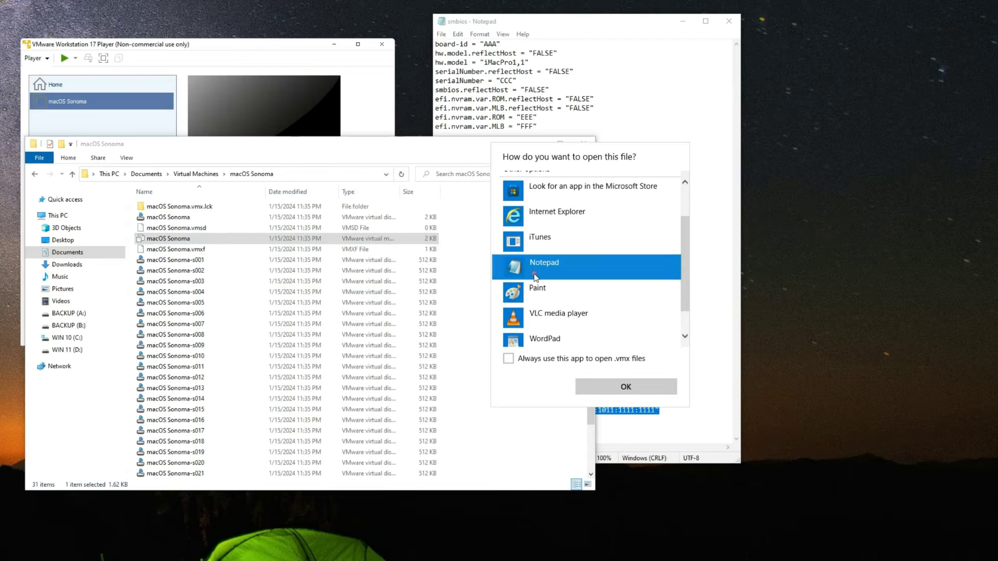
{"action": "left_click", "coordinate": [612, 386]}
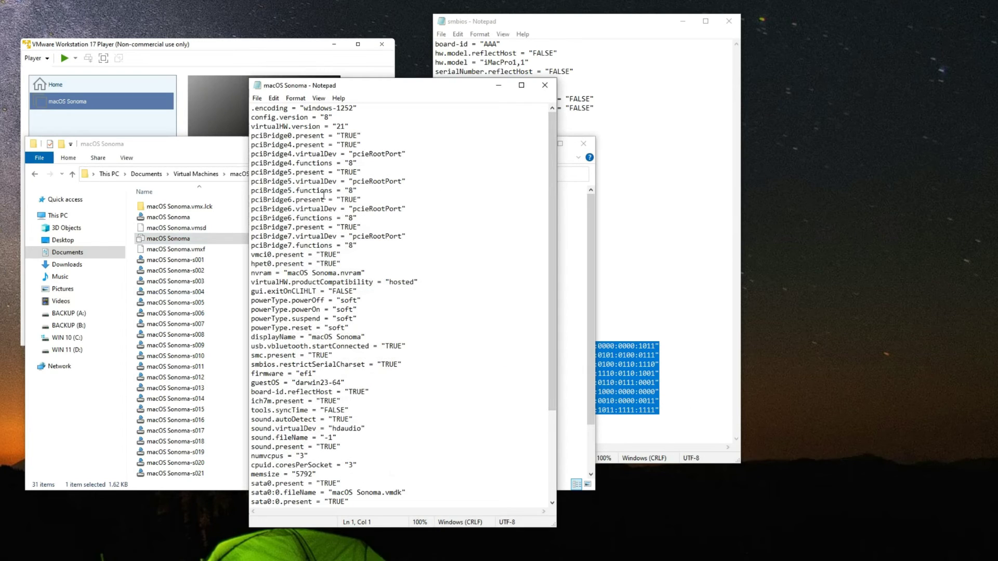
{"action": "scroll", "coordinate": [312, 187], "scroll_direction": "down", "scroll_amount": 5}
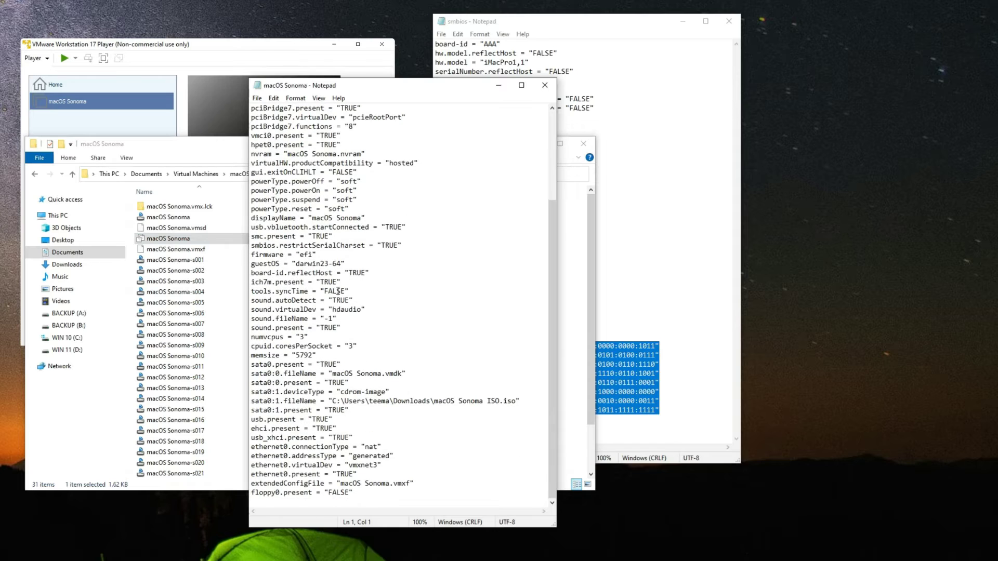
{"action": "left_click", "coordinate": [365, 501]}
{"action": "key", "text": "ctrl+v"}
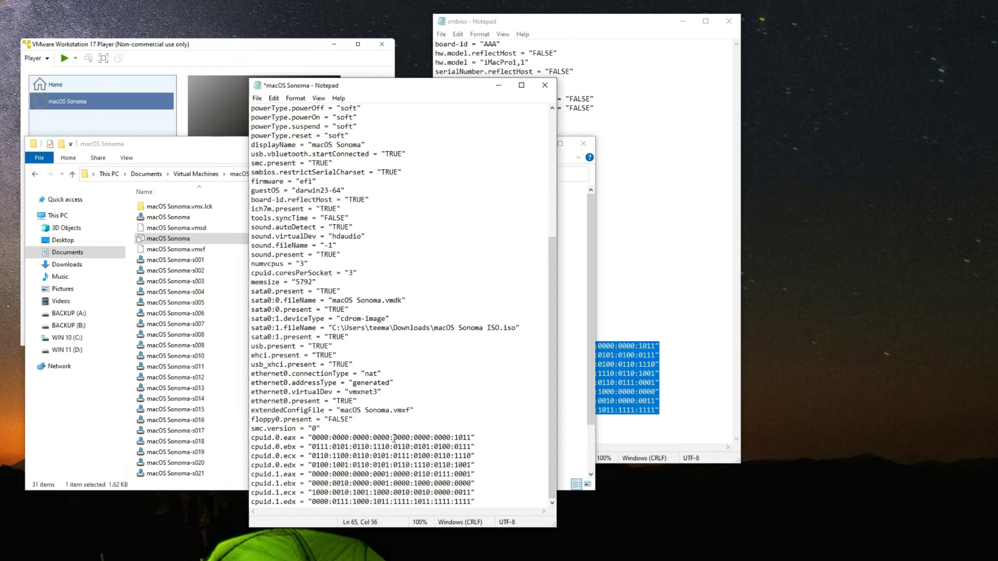
Step: Delete the pasted smc.version and cpuid lines from the .vmx file again
{"action": "left_click", "coordinate": [257, 98]}
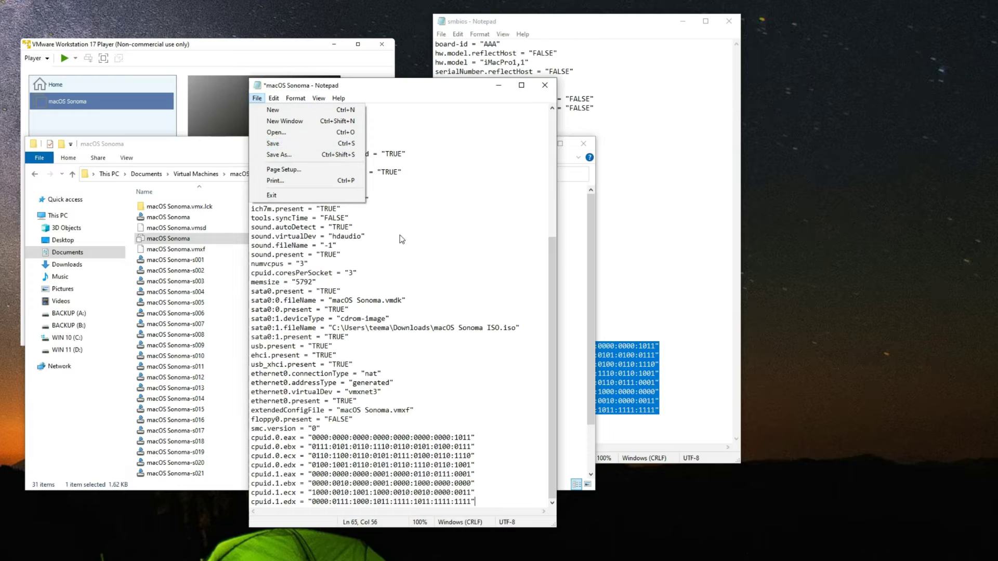
{"action": "left_click", "coordinate": [411, 393]}
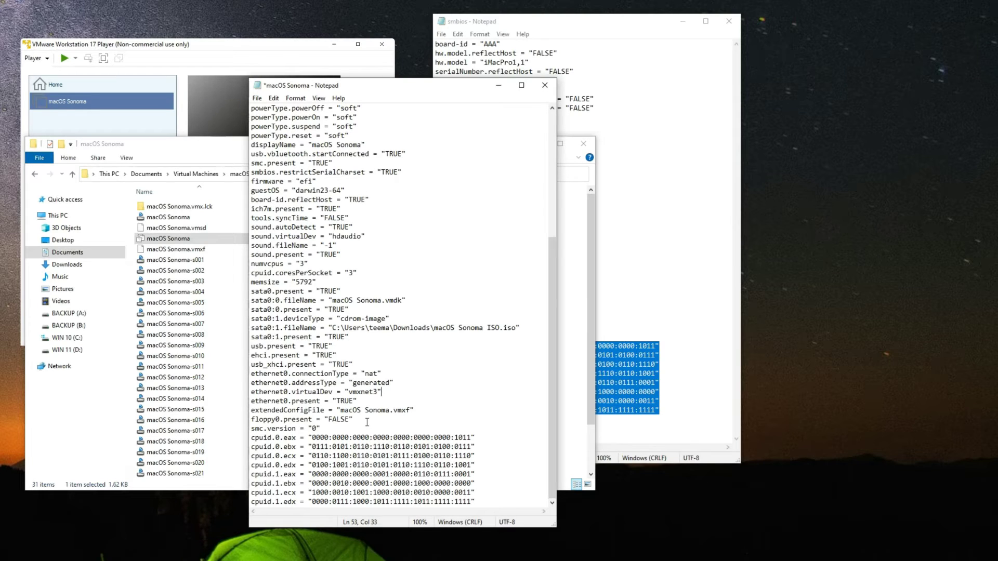
{"action": "scroll", "coordinate": [367, 422], "scroll_direction": "up", "scroll_amount": 9}
{"action": "scroll", "coordinate": [369, 436], "scroll_direction": "down", "scroll_amount": 9}
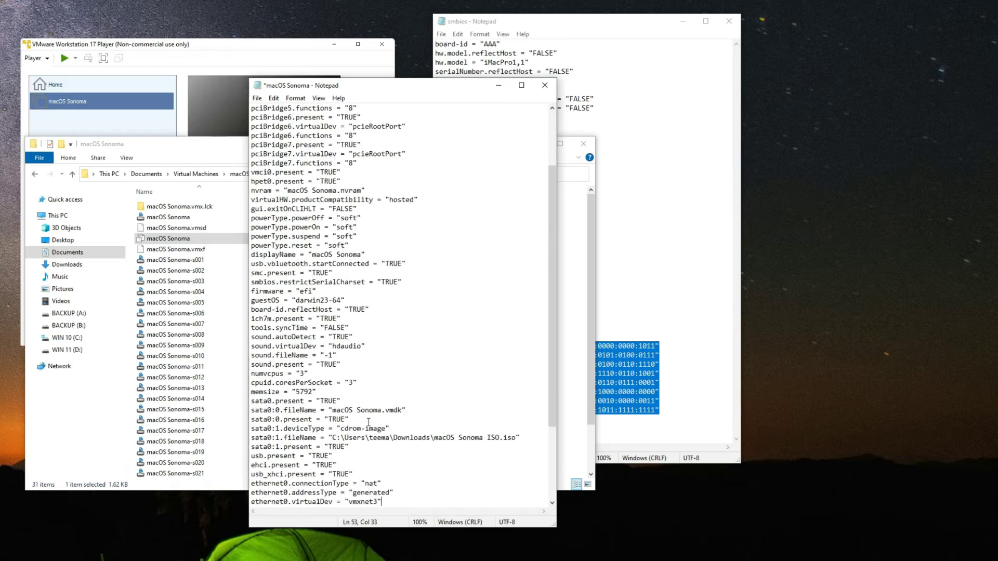
{"action": "left_click_drag", "start_coordinate": [475, 502], "coordinate": [251, 428]}
{"action": "key", "text": "Delete"}
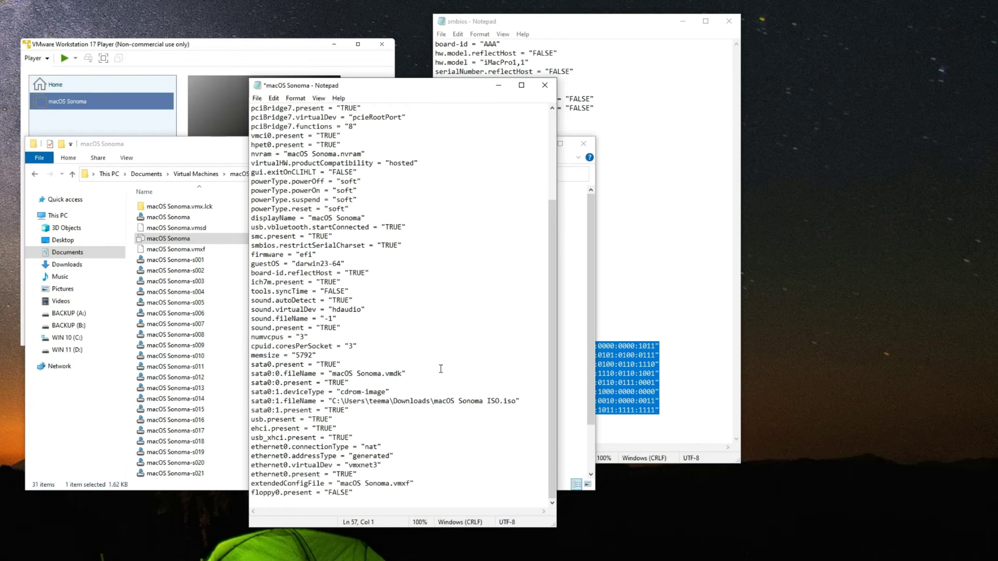
Step: Close the .vmx file without saving, close File Explorer, and deselect the smbios cpuid lines
{"action": "left_click", "coordinate": [544, 84]}
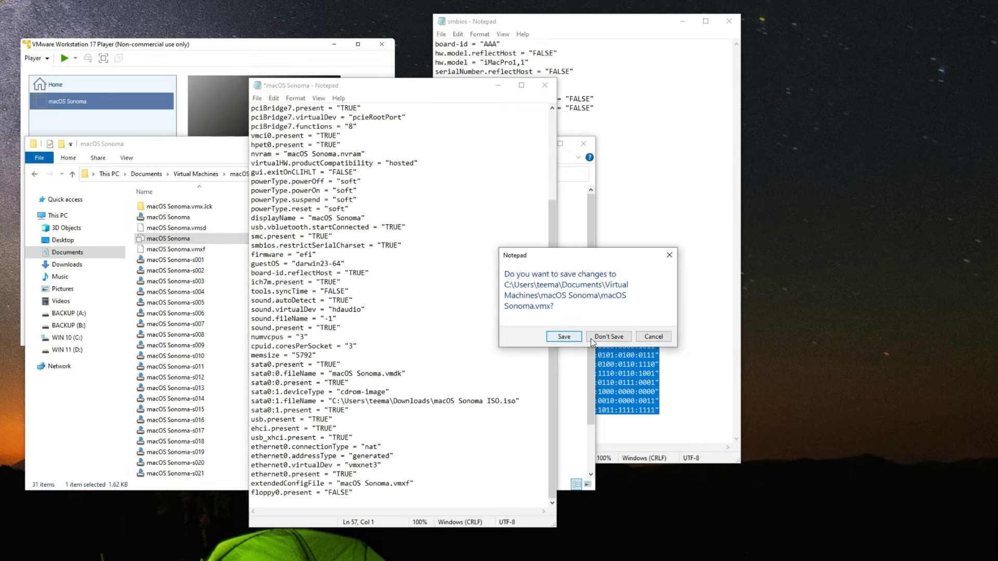
{"action": "left_click", "coordinate": [594, 339]}
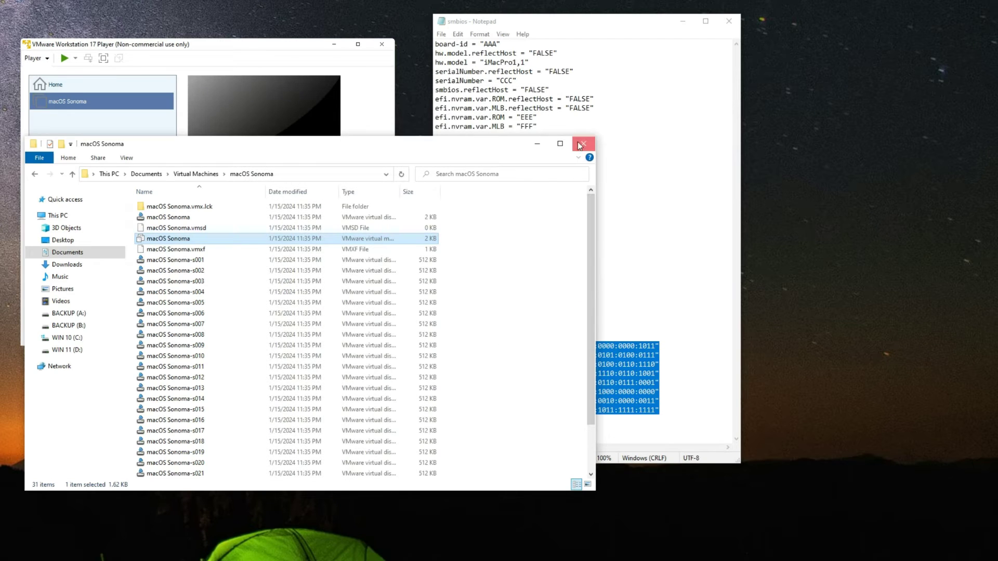
{"action": "left_click", "coordinate": [583, 143]}
{"action": "left_click", "coordinate": [572, 267]}
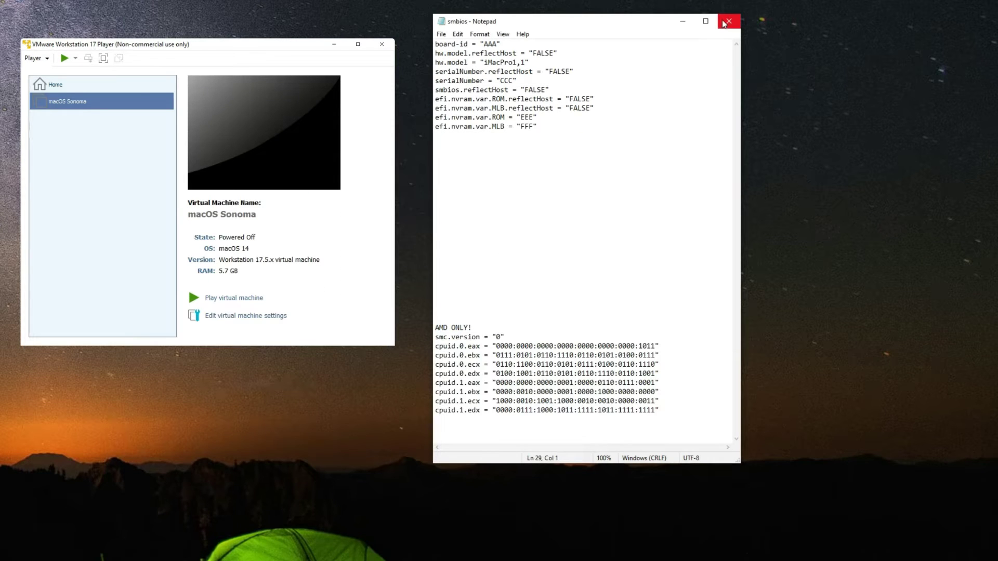
Step: Close the smbios notes, power on the macOS Sonoma VM, and continue with English
{"action": "left_click", "coordinate": [728, 21]}
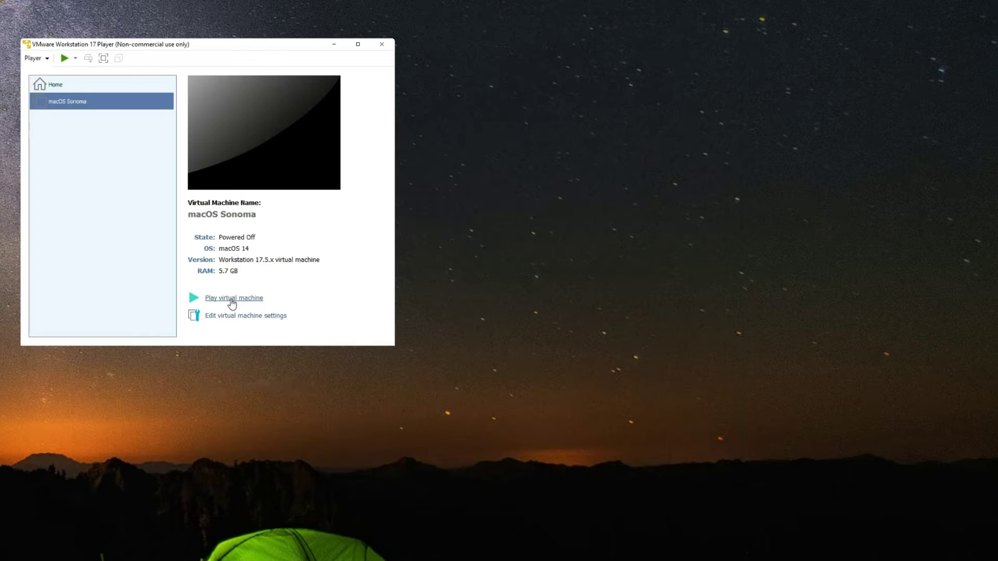
{"action": "left_click", "coordinate": [232, 302]}
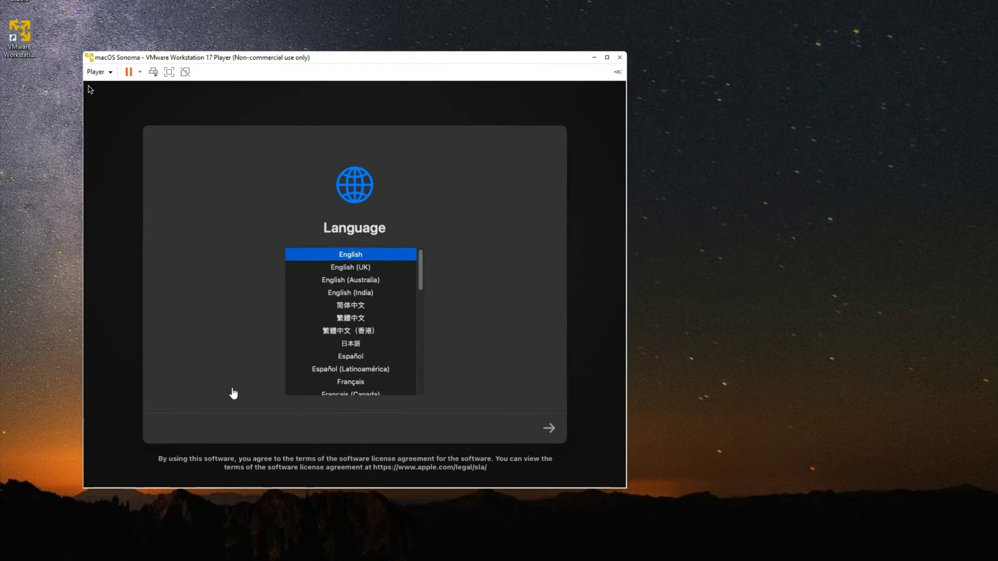
{"action": "left_click", "coordinate": [550, 430]}
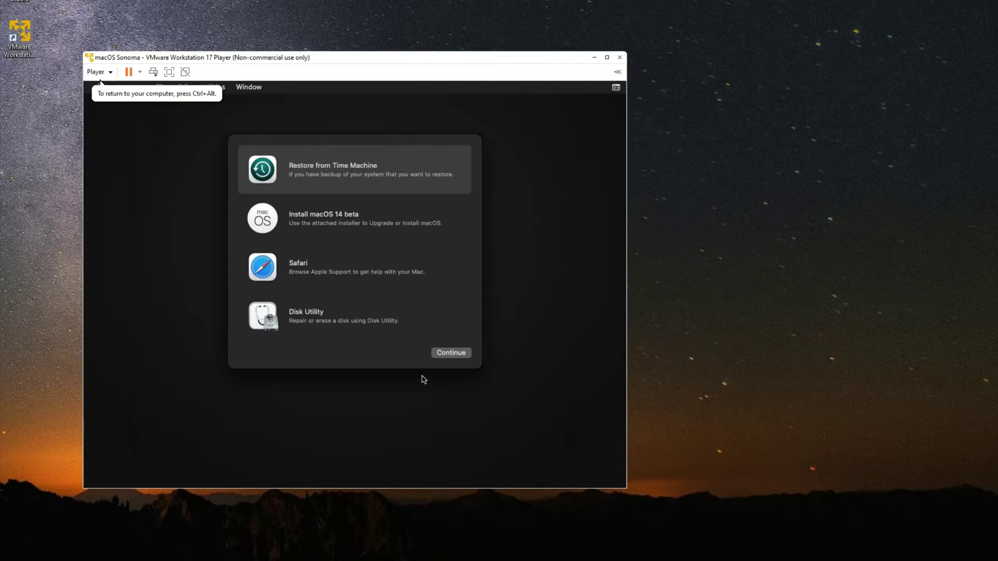
Step: Launch Disk Utility from the recovery options and select the 107.37 GB virtual hard drive
{"action": "left_click", "coordinate": [312, 324]}
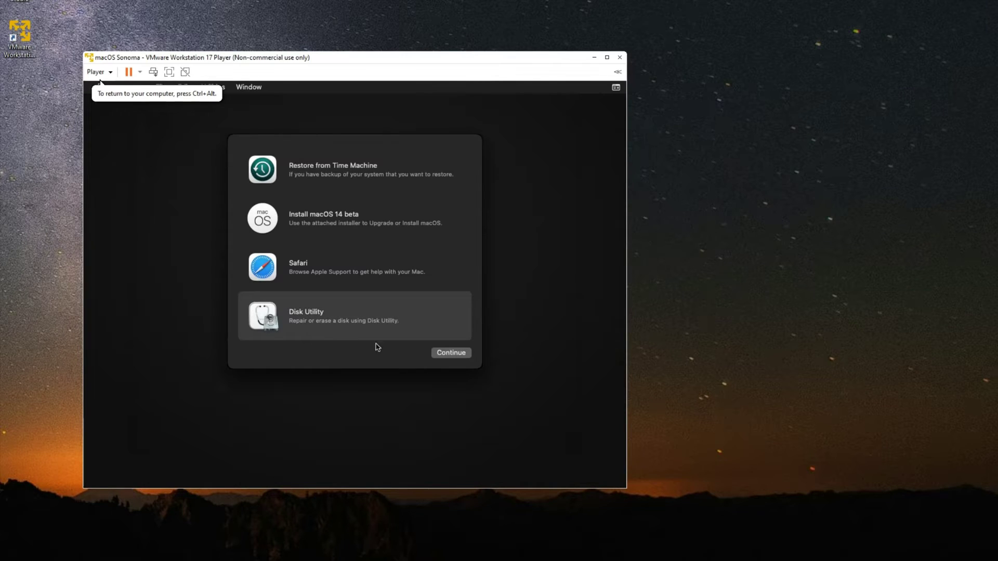
{"action": "left_click", "coordinate": [445, 354]}
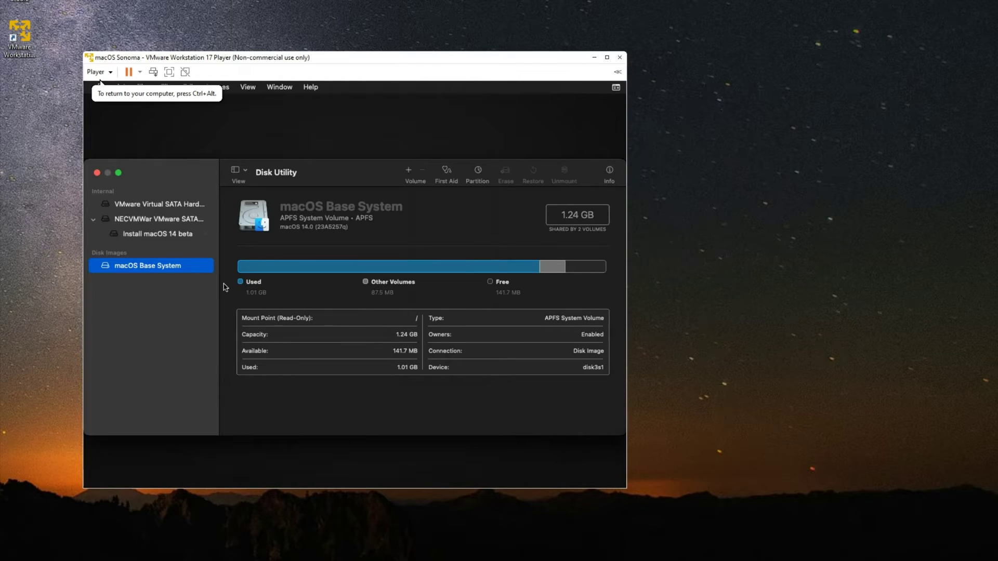
{"action": "left_click", "coordinate": [157, 205]}
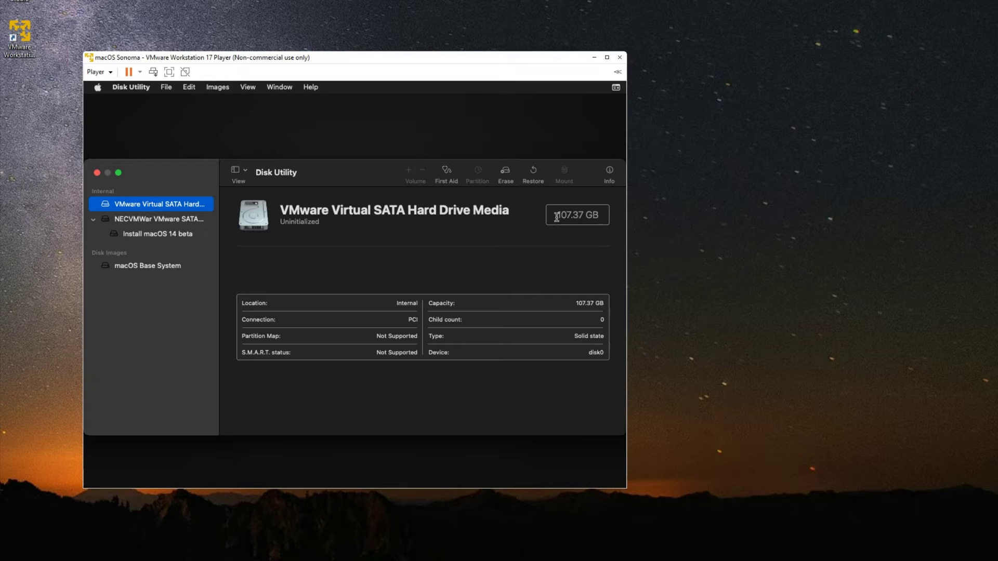
Step: Erase the drive as an APFS volume named 'macOS 14', then quit Disk Utility
{"action": "left_click", "coordinate": [506, 171]}
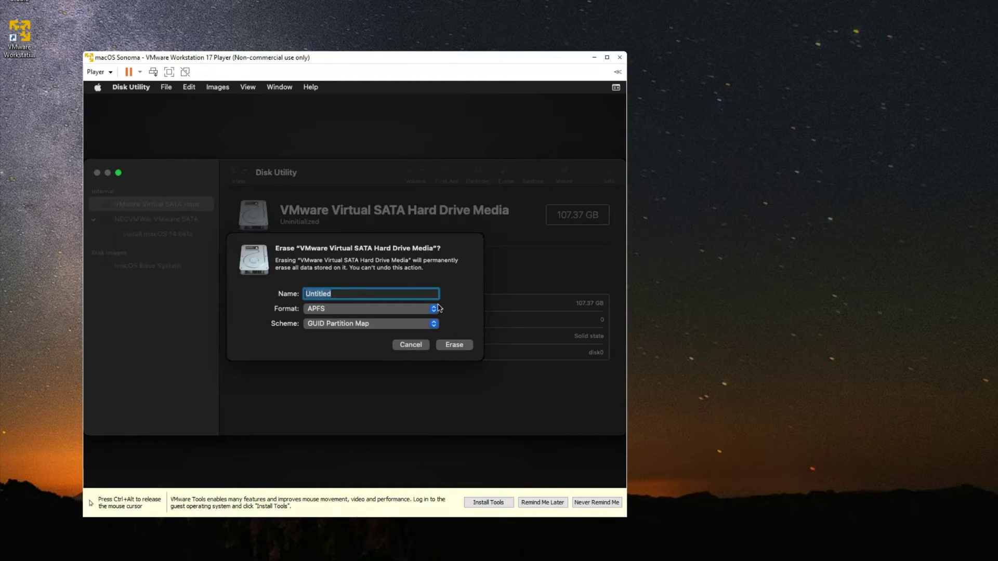
{"action": "type", "text": "macOS 14"}
{"action": "left_click", "coordinate": [394, 311]}
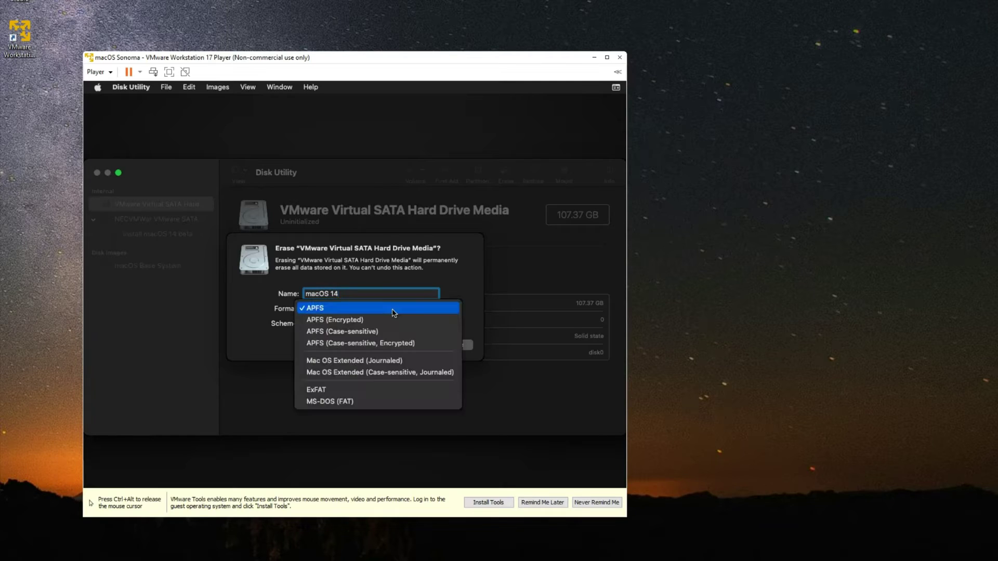
{"action": "left_click", "coordinate": [394, 309]}
{"action": "left_click", "coordinate": [458, 347]}
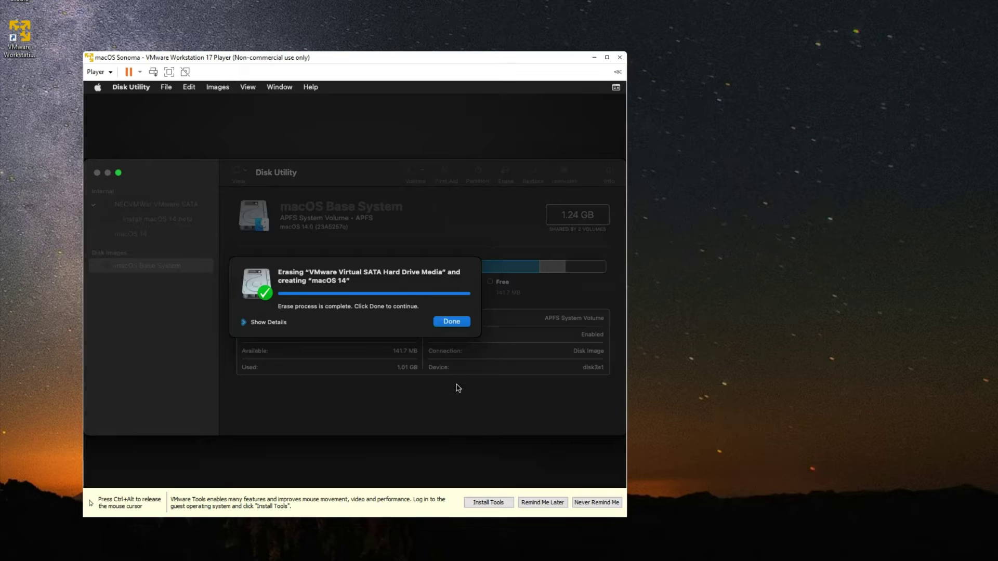
{"action": "left_click", "coordinate": [452, 321]}
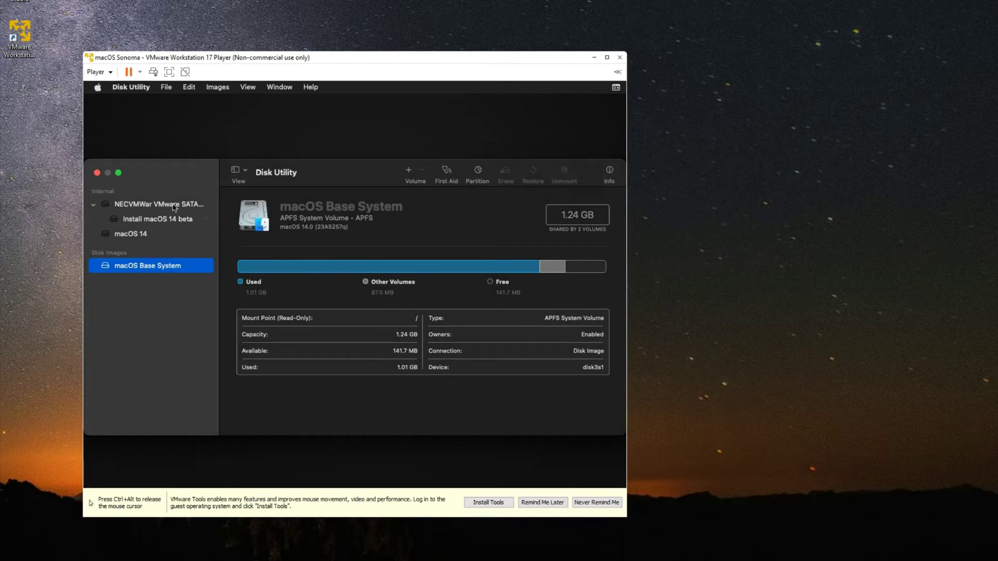
{"action": "left_click", "coordinate": [97, 172]}
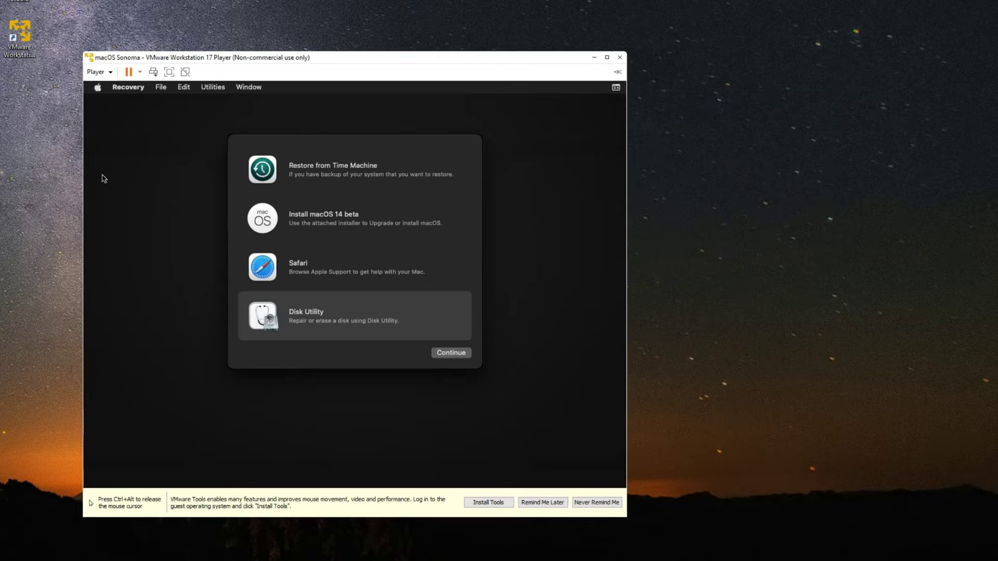
Step: Install macOS 14 beta onto the macOS 14 disk after accepting the licence agreement
{"action": "left_click", "coordinate": [338, 219]}
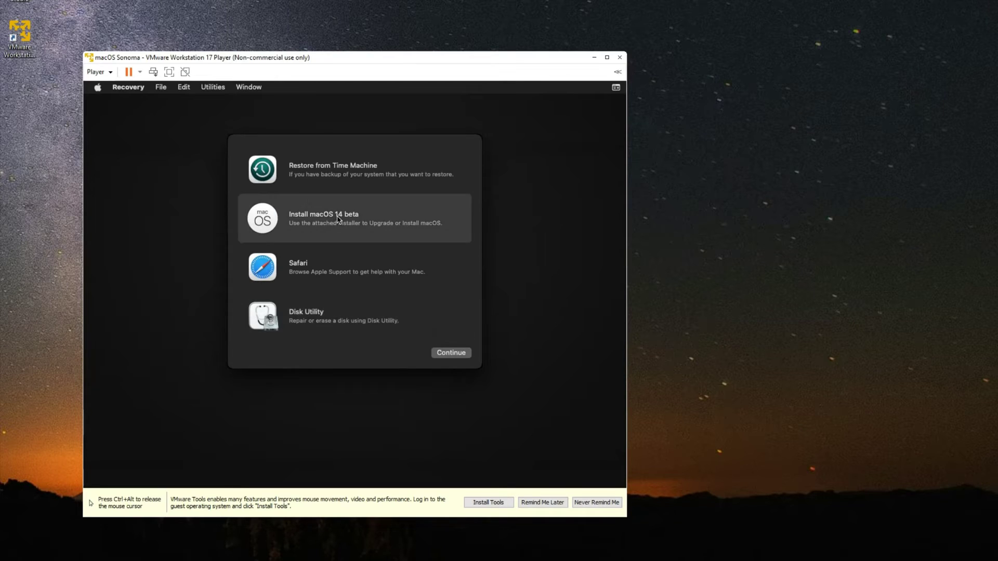
{"action": "left_click", "coordinate": [451, 354]}
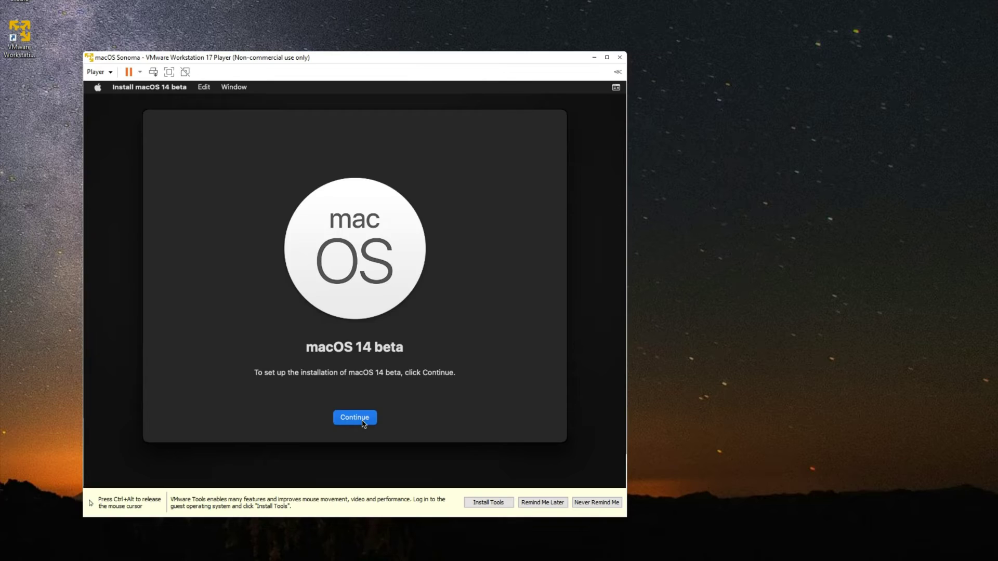
{"action": "left_click", "coordinate": [364, 422]}
{"action": "left_click", "coordinate": [386, 420]}
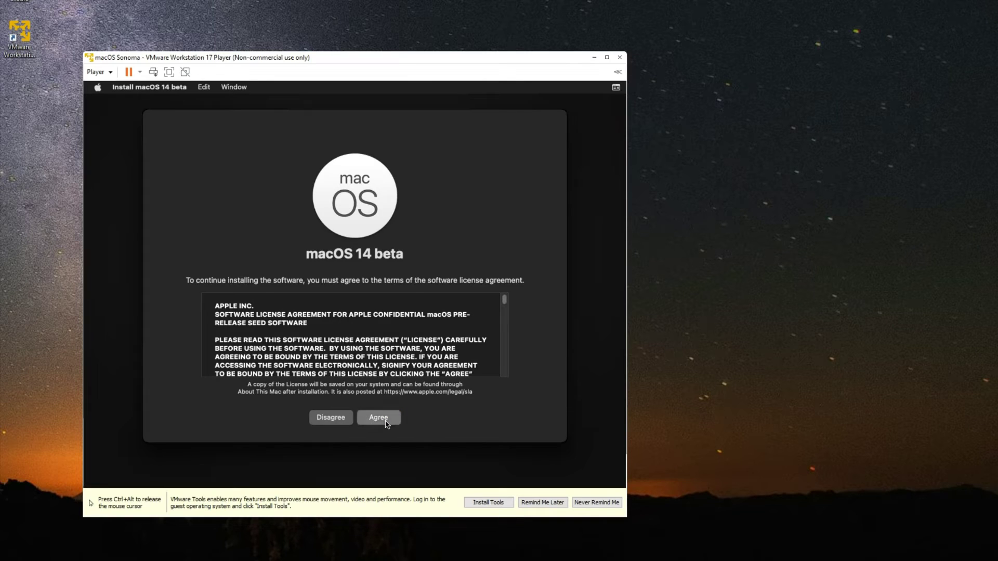
{"action": "left_click", "coordinate": [396, 321]}
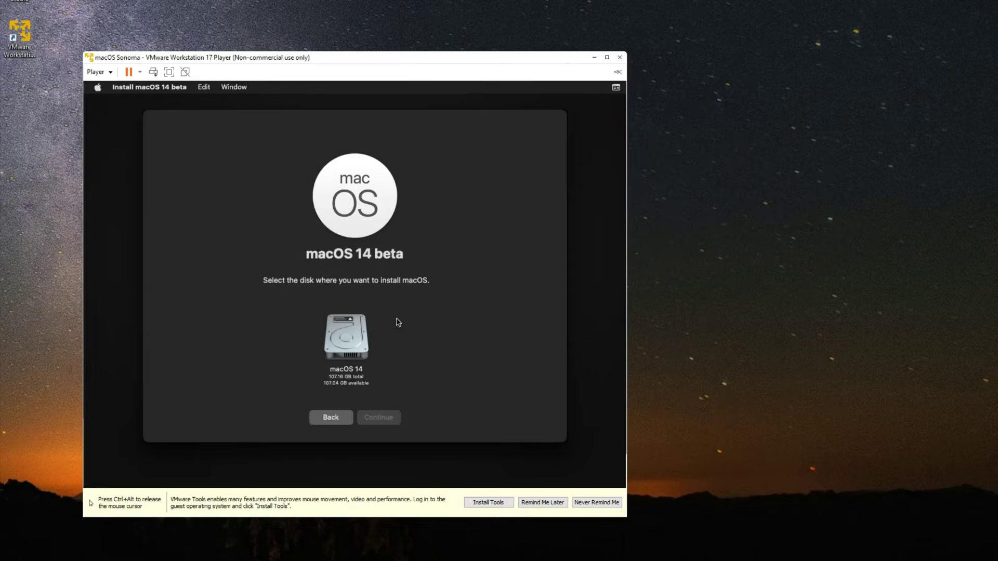
{"action": "left_click", "coordinate": [357, 343]}
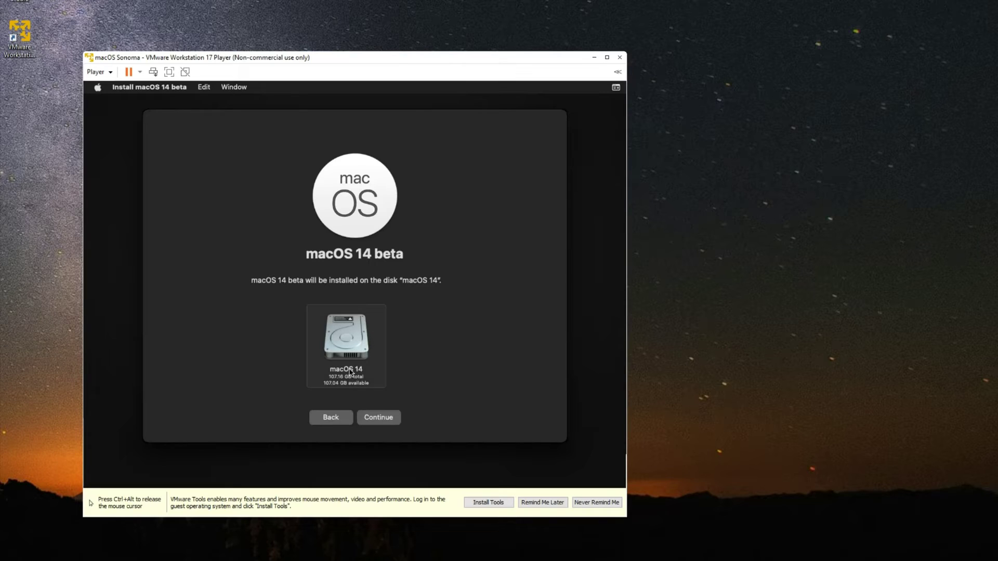
{"action": "left_click", "coordinate": [378, 418]}
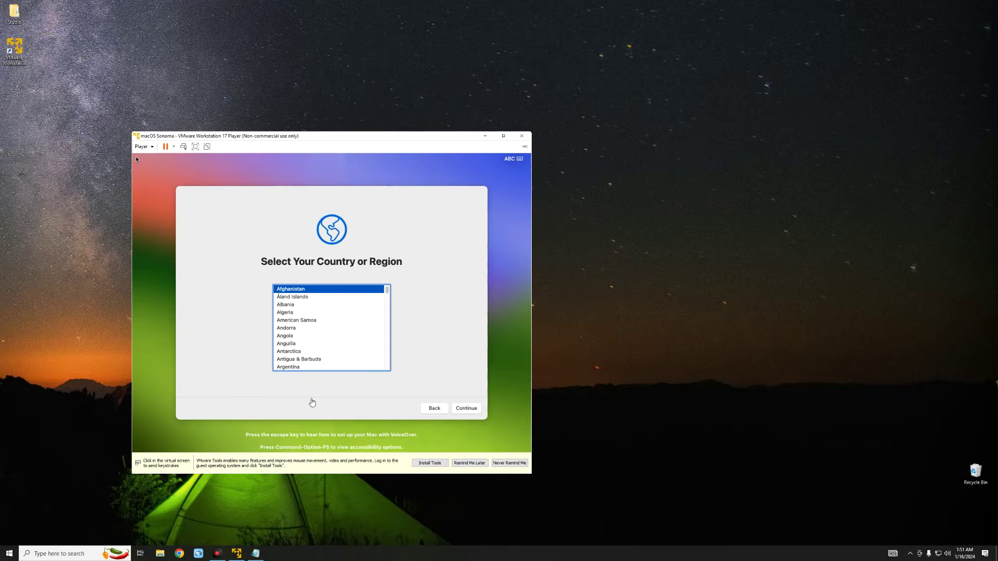
Step: Choose Nigeria as the region and skip the language, accessibility, privacy and migration screens
{"action": "left_click", "coordinate": [385, 297]}
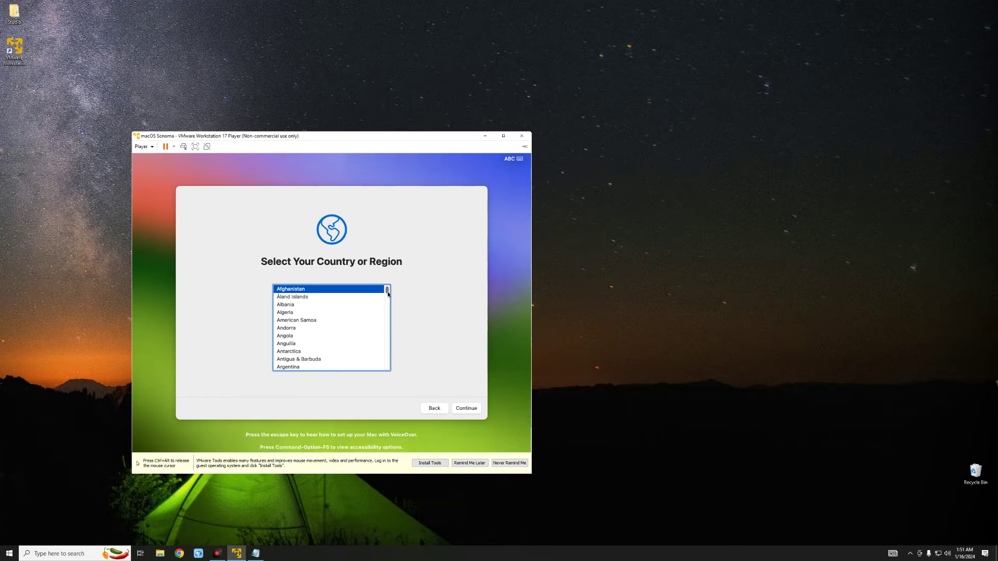
{"action": "type", "text": "nigeria"}
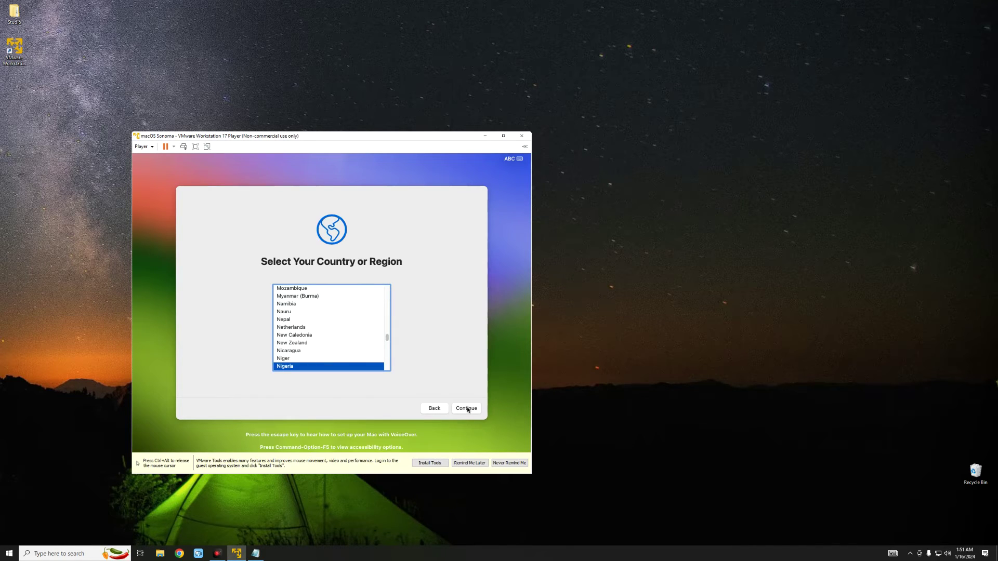
{"action": "left_click", "coordinate": [467, 408]}
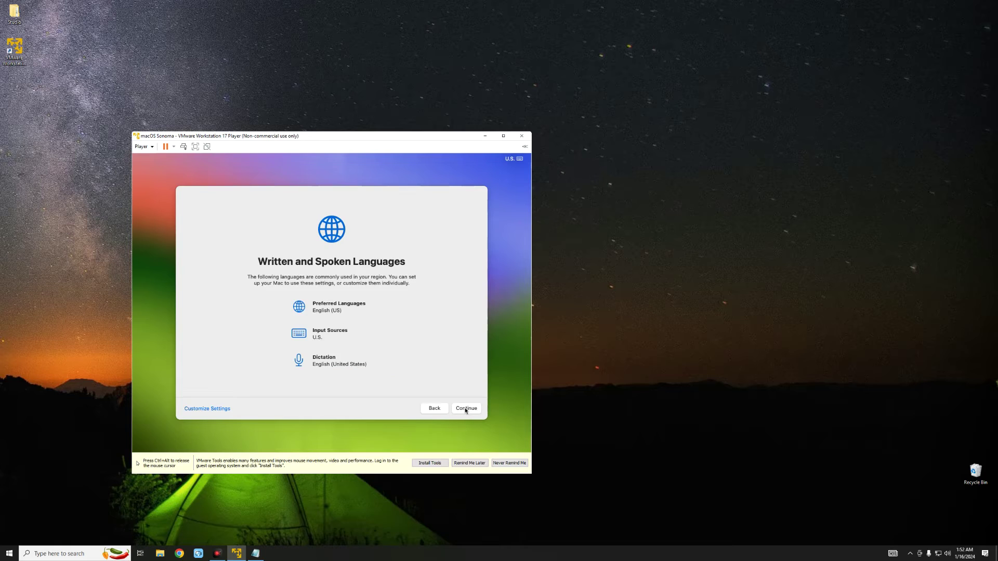
{"action": "left_click", "coordinate": [467, 408]}
{"action": "left_click", "coordinate": [471, 410]}
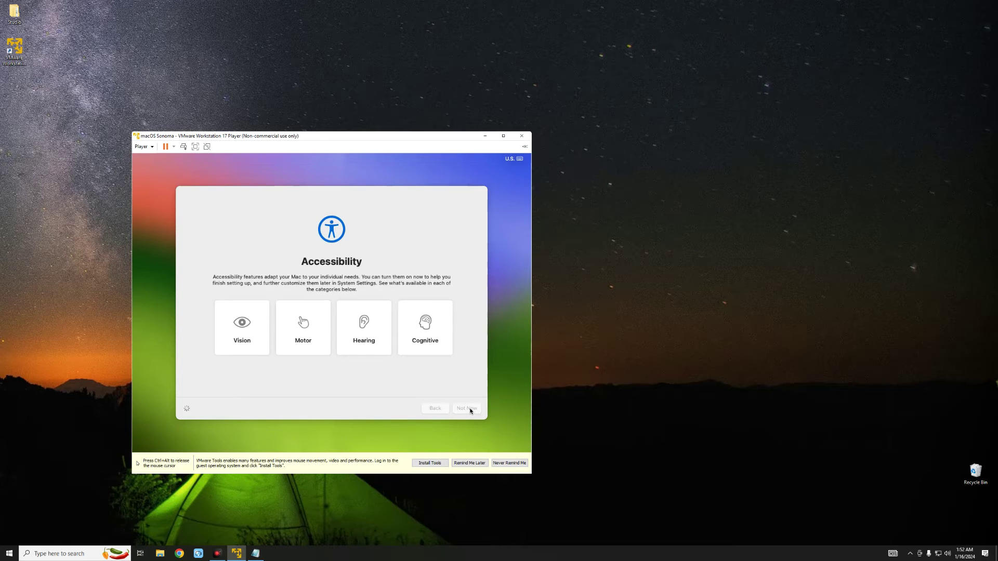
{"action": "left_click", "coordinate": [467, 408]}
{"action": "left_click", "coordinate": [193, 408]}
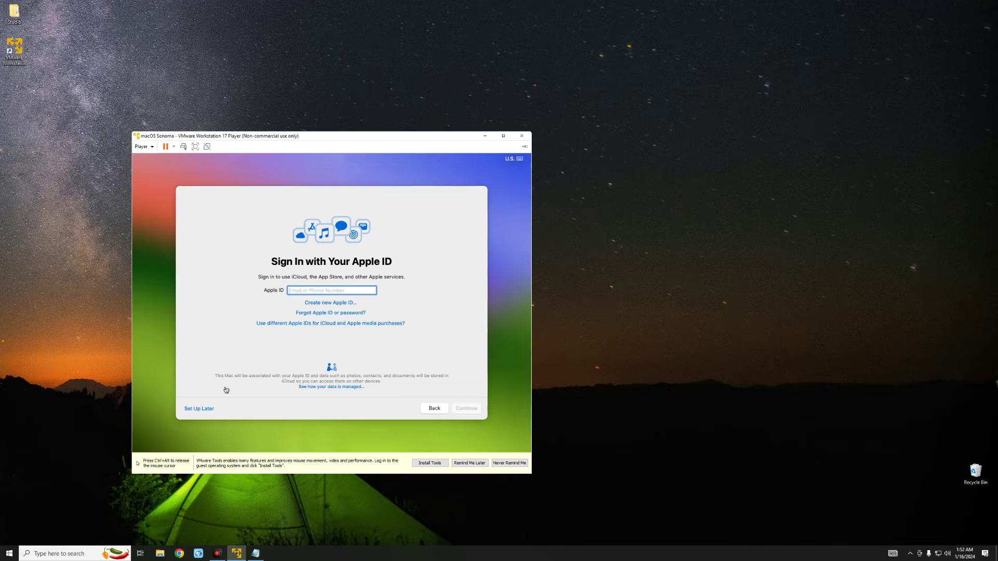
Step: Skip Apple ID sign-in and agree to the macOS terms and conditions
{"action": "left_click", "coordinate": [197, 410]}
{"action": "left_click", "coordinate": [346, 338]}
{"action": "left_click", "coordinate": [467, 409]}
{"action": "left_click", "coordinate": [349, 332]}
Step: Create the local account with full name, account name and password, keeping the Light appearance
{"action": "type", "text": "Everything Tech"}
{"action": "key", "text": "Tab"}
{"action": "type", "text": "teema"}
{"action": "key", "text": "Tab"}
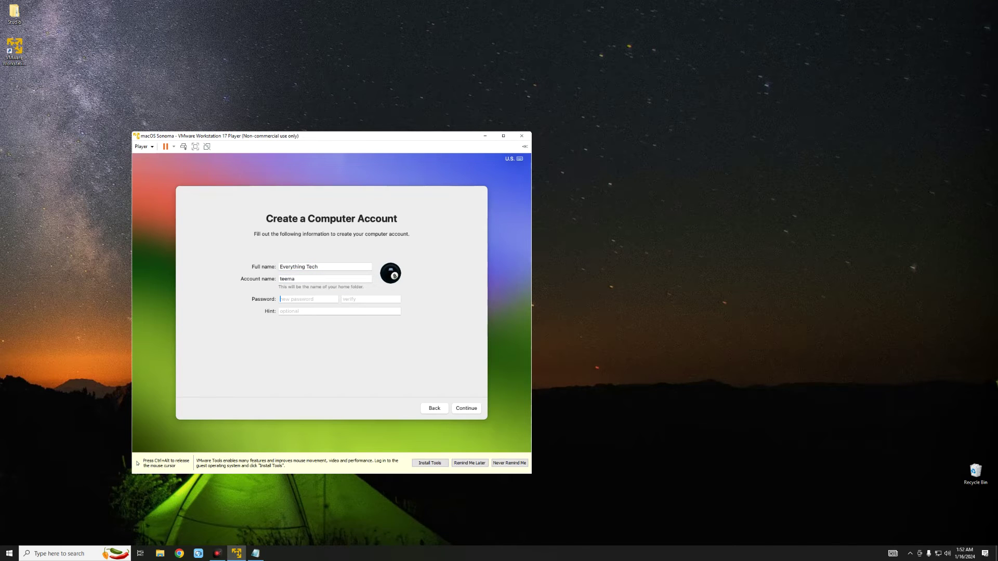
{"action": "key", "text": "Tab"}
{"action": "key", "text": "Return"}
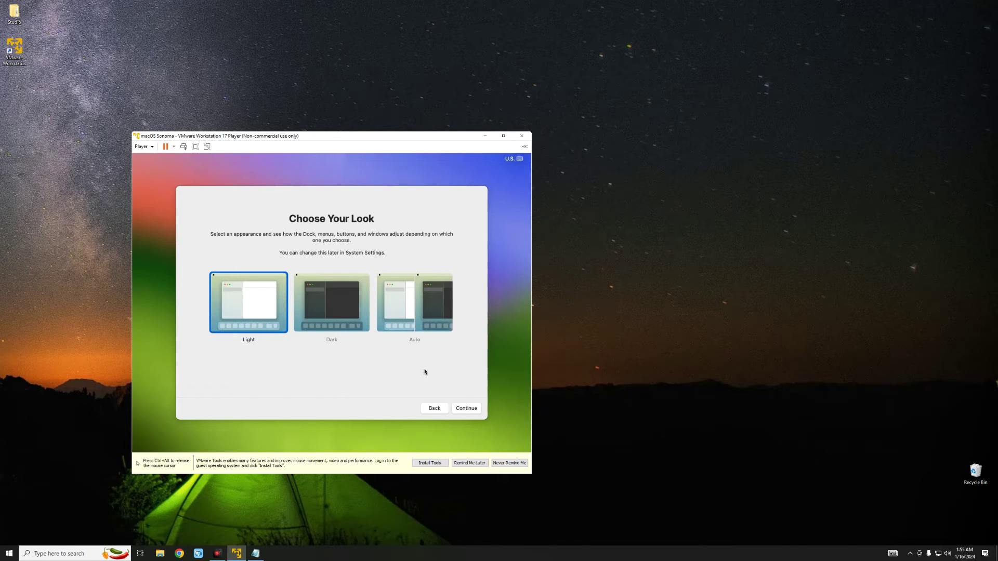
{"action": "left_click", "coordinate": [462, 408]}
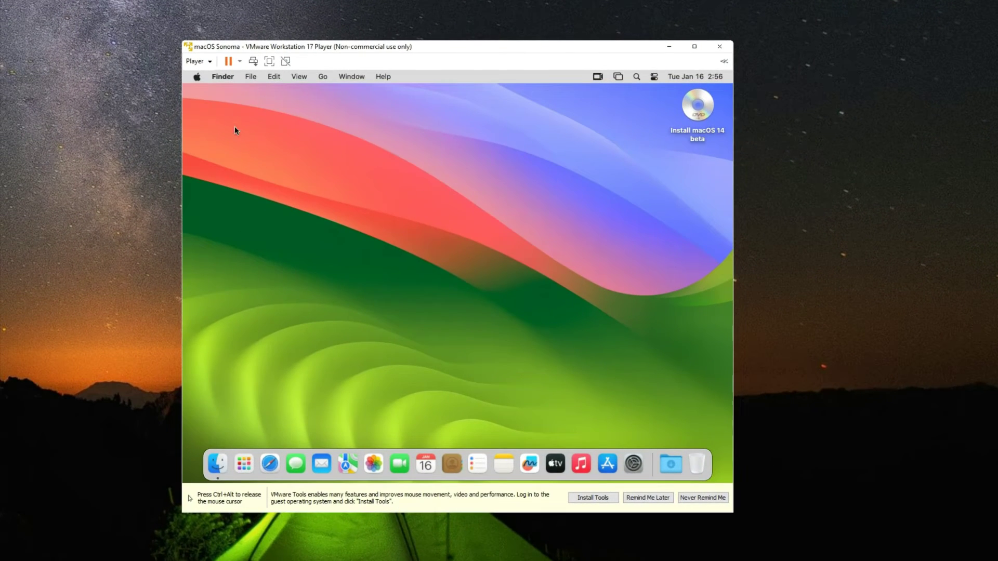
{"action": "left_click", "coordinate": [198, 77]}
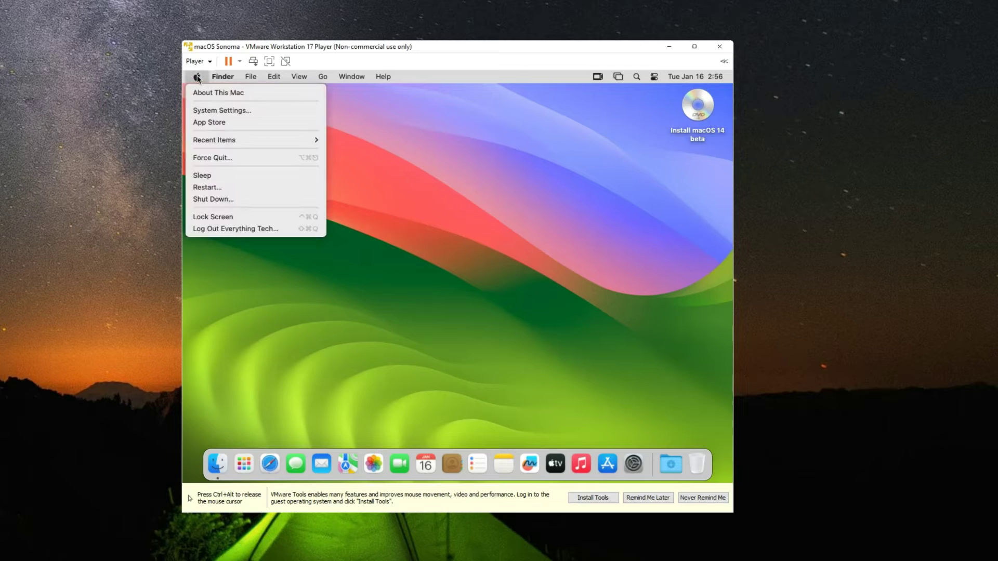
{"action": "left_click", "coordinate": [210, 94]}
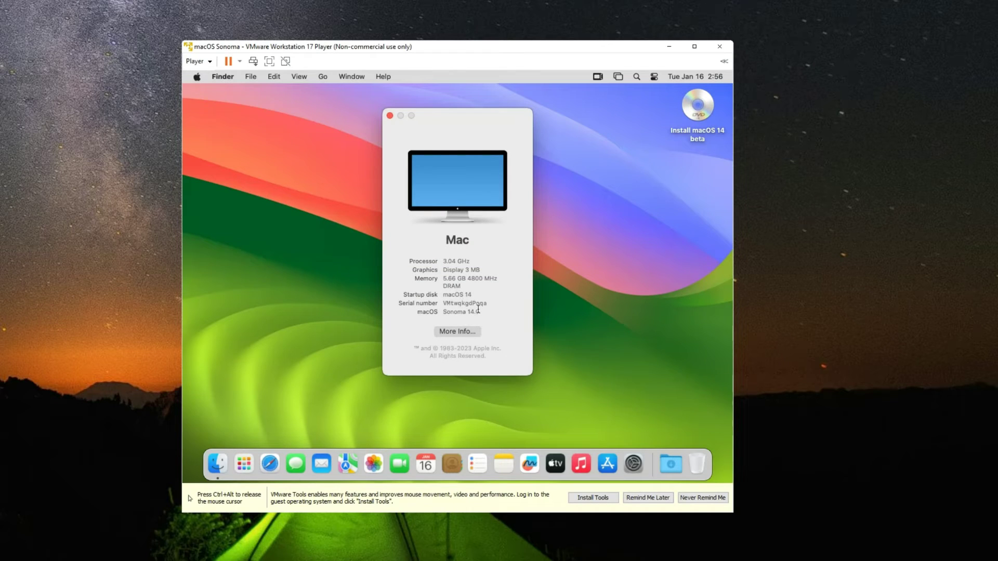
{"action": "left_click_drag", "start_coordinate": [477, 310], "coordinate": [445, 311]}
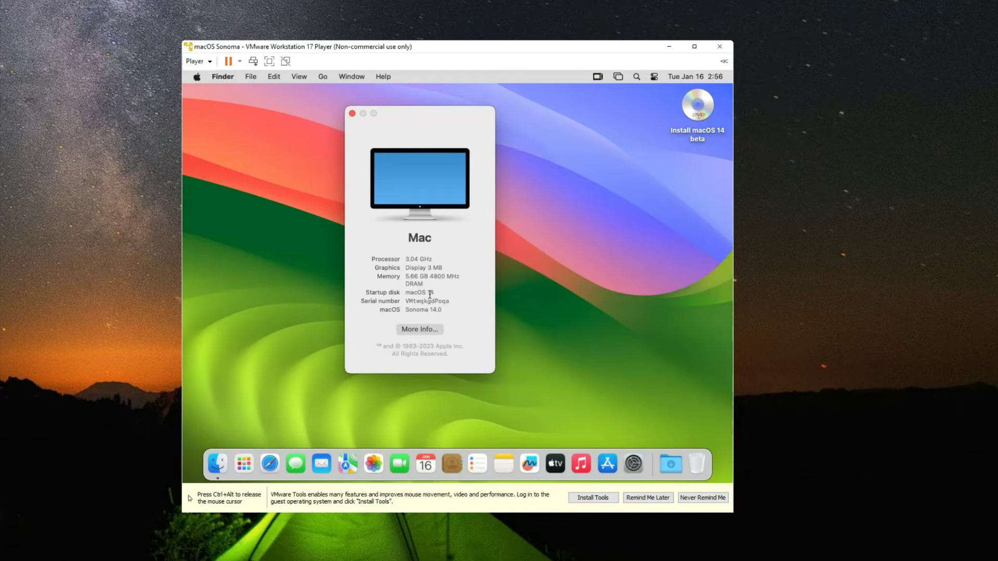
{"action": "left_click_drag", "start_coordinate": [404, 270], "coordinate": [443, 268]}
{"action": "left_click", "coordinate": [450, 271]}
{"action": "left_click_drag", "start_coordinate": [407, 301], "coordinate": [449, 300]}
{"action": "left_click", "coordinate": [352, 113]}
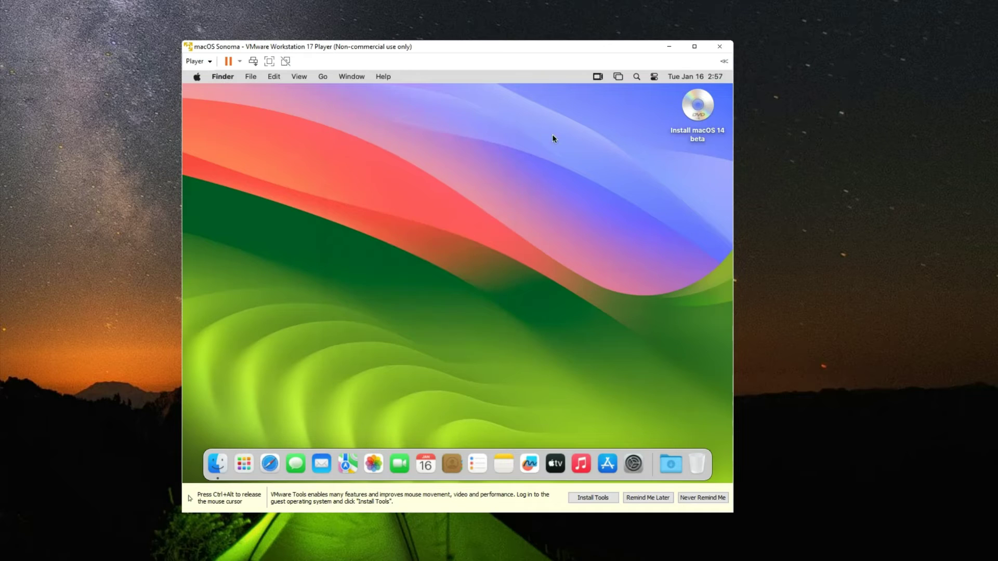
{"action": "left_click", "coordinate": [706, 111]}
Step: Eject the Install macOS 14 beta disc and start the Install VMware Tools action from the Player menu
{"action": "right_click", "coordinate": [706, 110]}
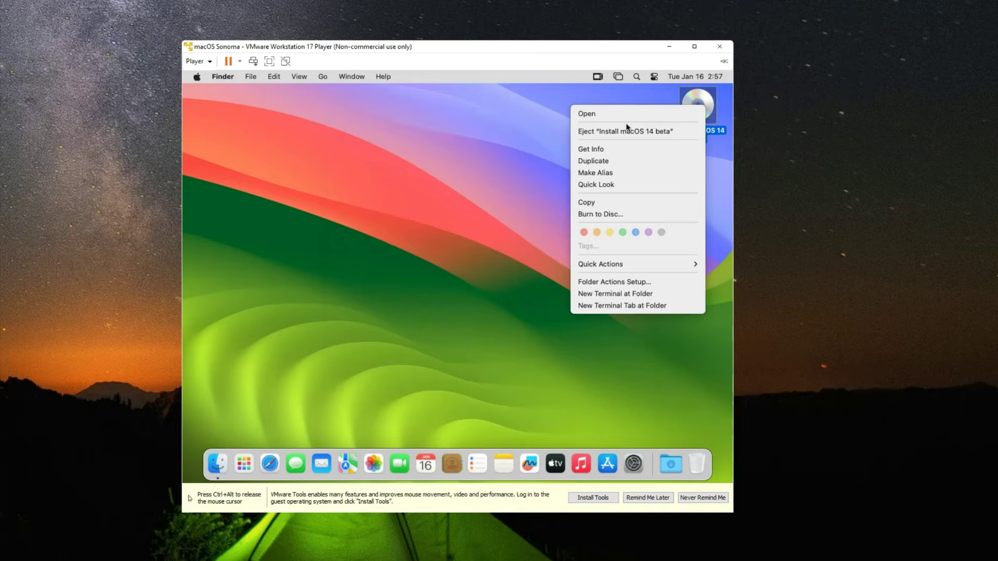
{"action": "left_click", "coordinate": [615, 129]}
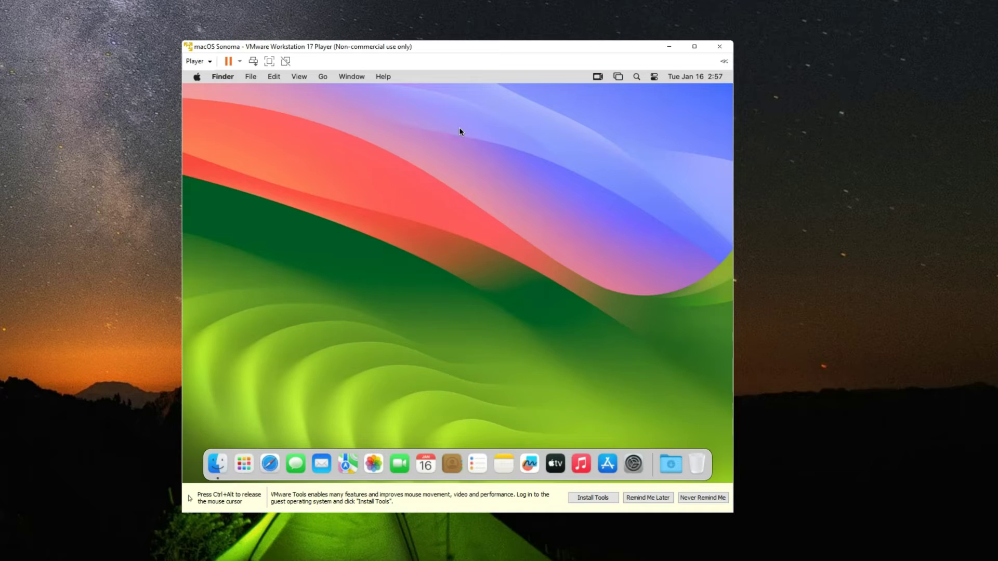
{"action": "left_click", "coordinate": [210, 61]}
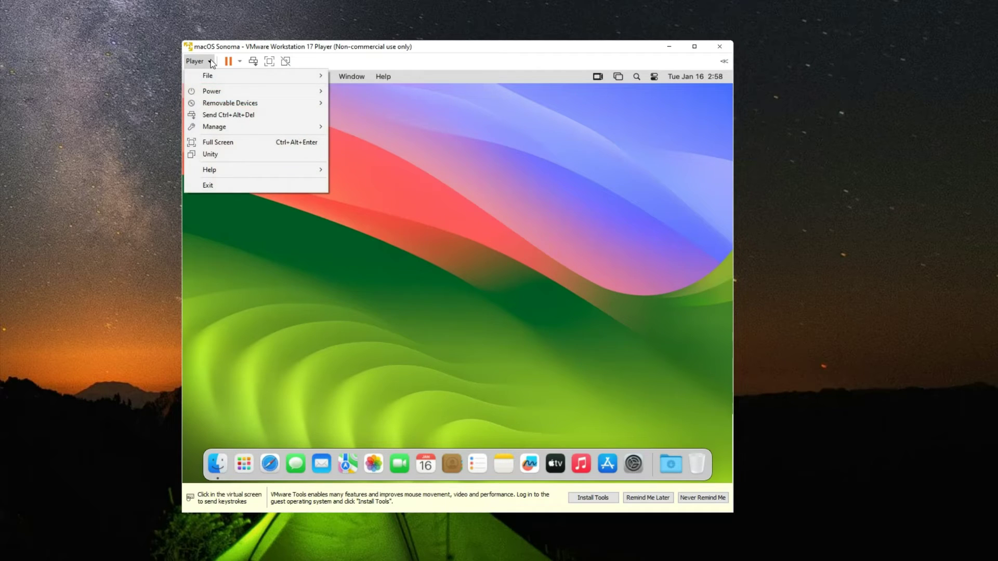
{"action": "mouse_move", "coordinate": [266, 129]}
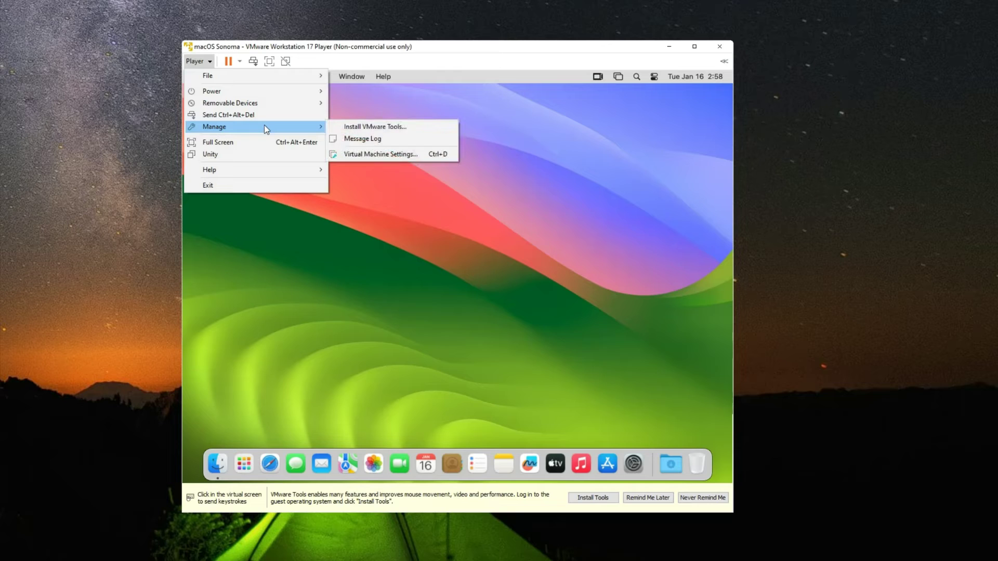
{"action": "left_click", "coordinate": [357, 126]}
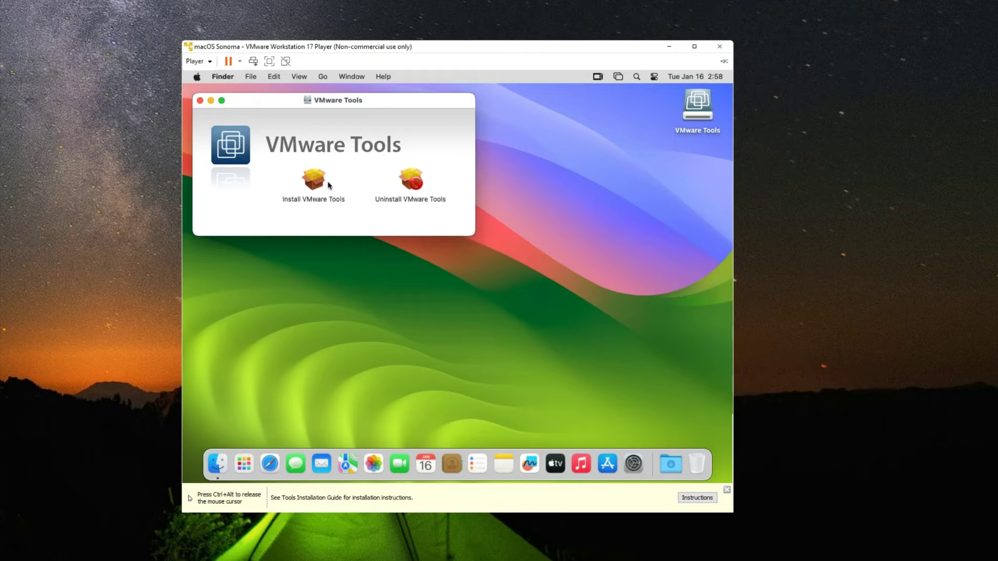
Step: Run the VMware Tools installer with the admin password, then open security settings for the blocked extension
{"action": "left_click", "coordinate": [317, 182]}
{"action": "double_click", "coordinate": [317, 182]}
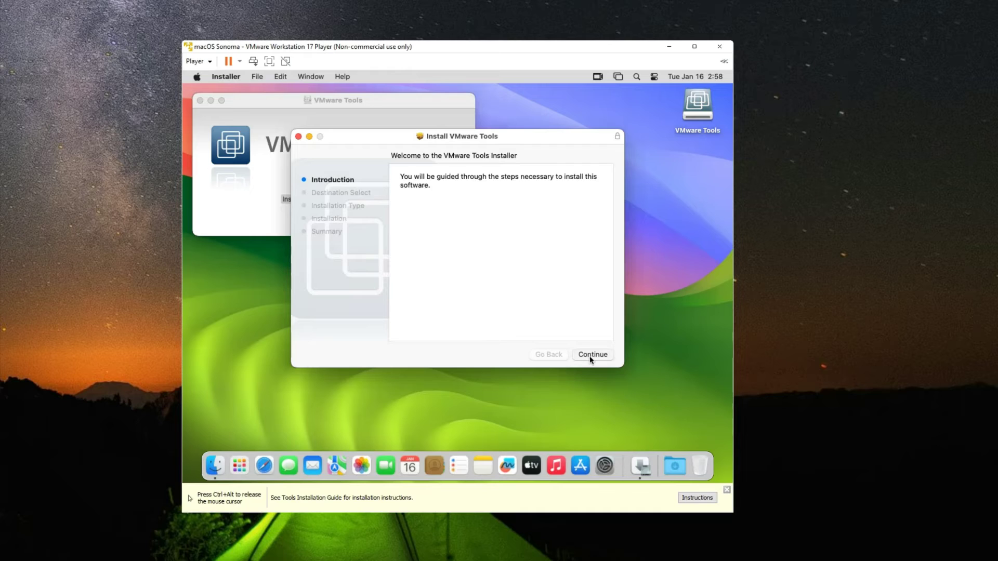
{"action": "left_click", "coordinate": [591, 355]}
{"action": "left_click", "coordinate": [591, 356]}
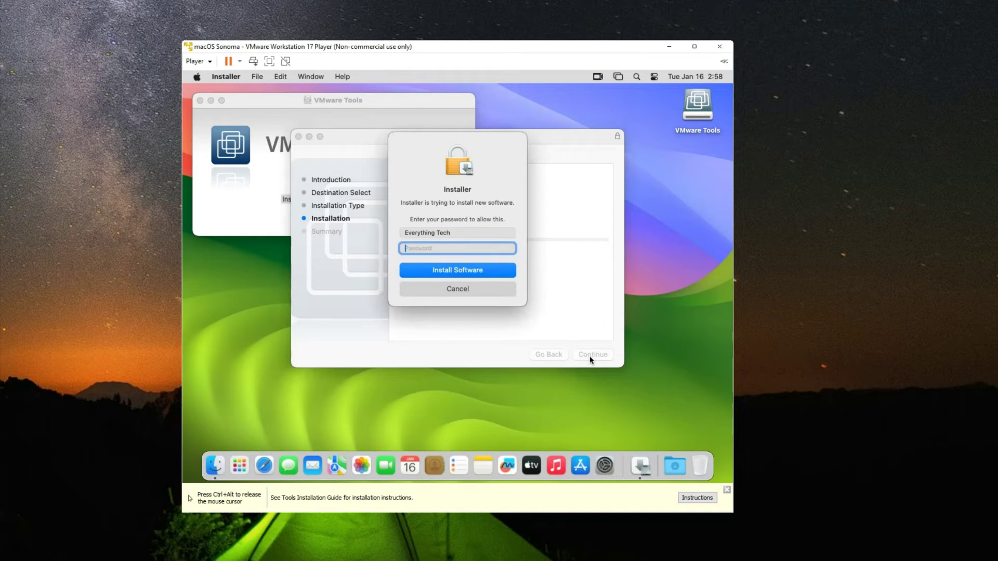
{"action": "left_click", "coordinate": [494, 270]}
{"action": "left_click", "coordinate": [480, 251]}
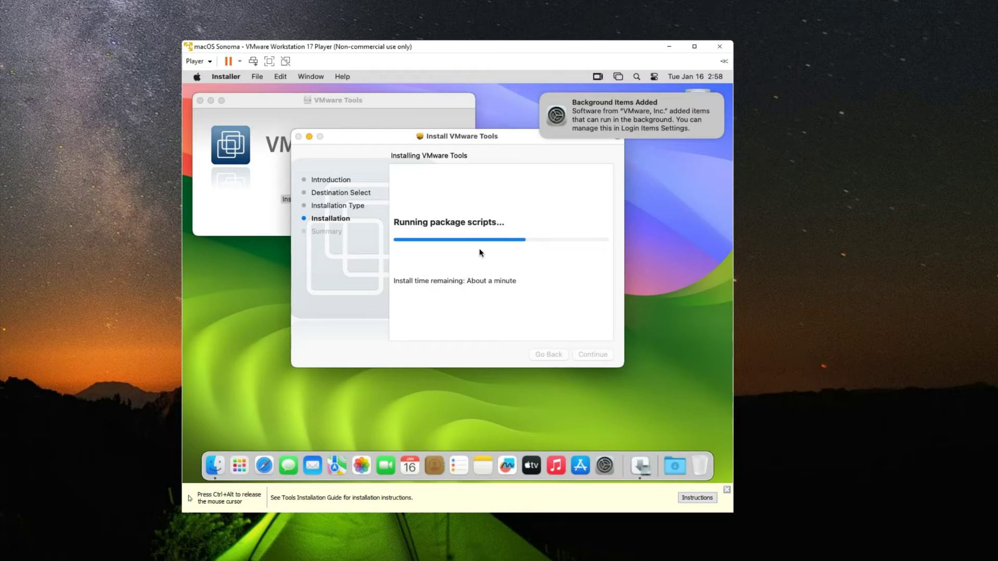
{"action": "left_click", "coordinate": [466, 269]}
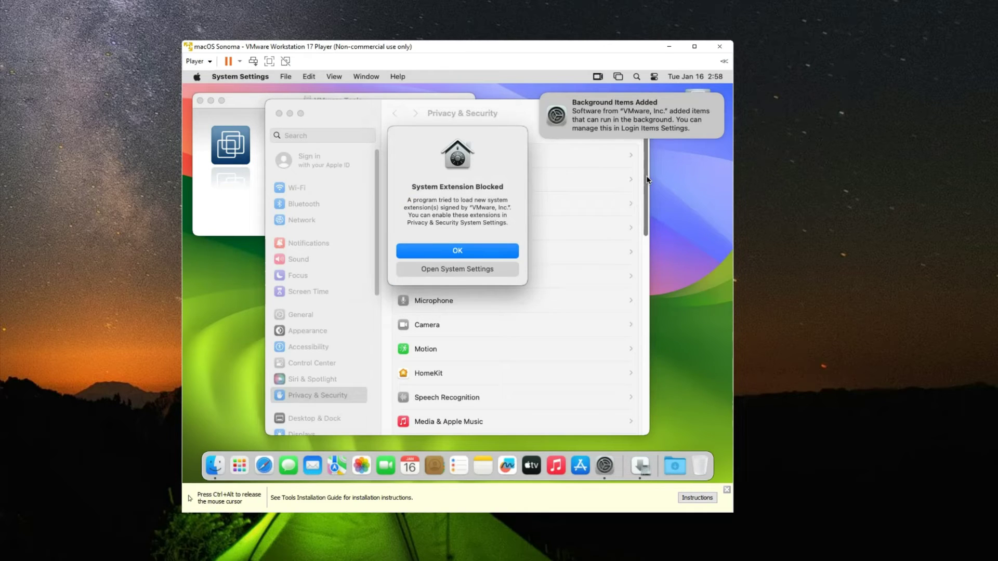
Step: Allow the VMware system extension in Privacy & Security with the admin password, postponing the restart
{"action": "left_click_drag", "start_coordinate": [645, 181], "coordinate": [652, 377]}
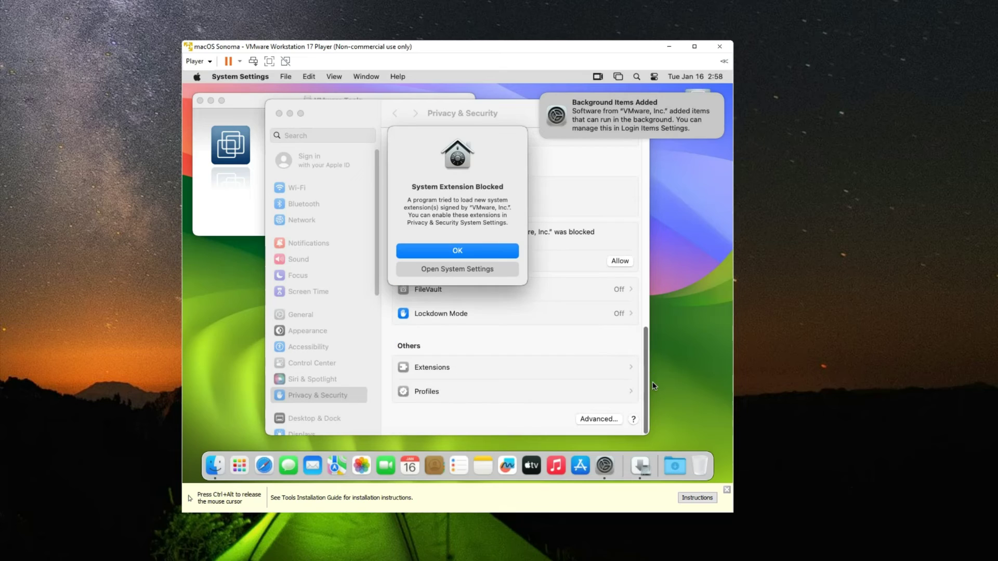
{"action": "left_click", "coordinate": [496, 252]}
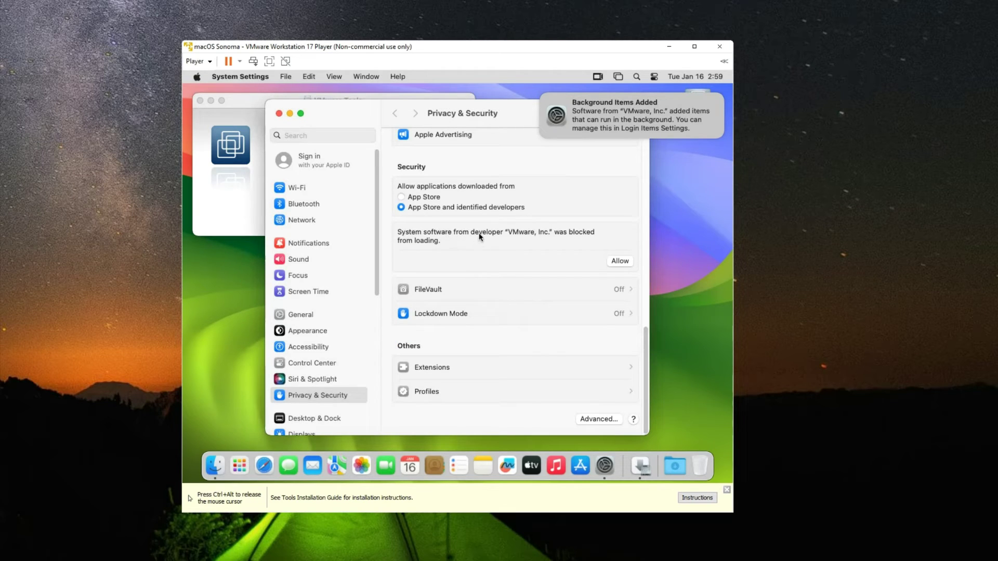
{"action": "left_click", "coordinate": [614, 261]}
{"action": "key", "text": "Return"}
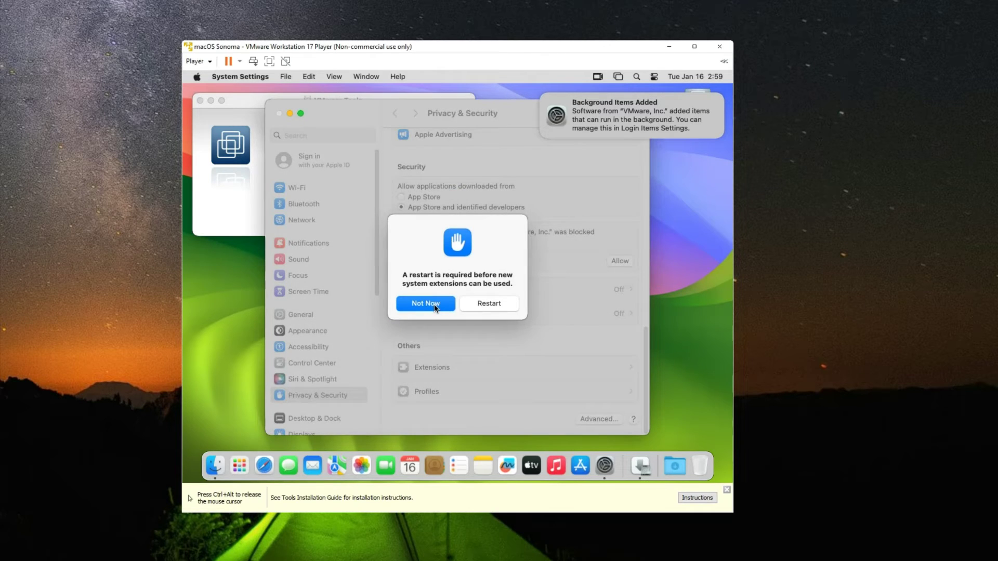
{"action": "left_click", "coordinate": [425, 304]}
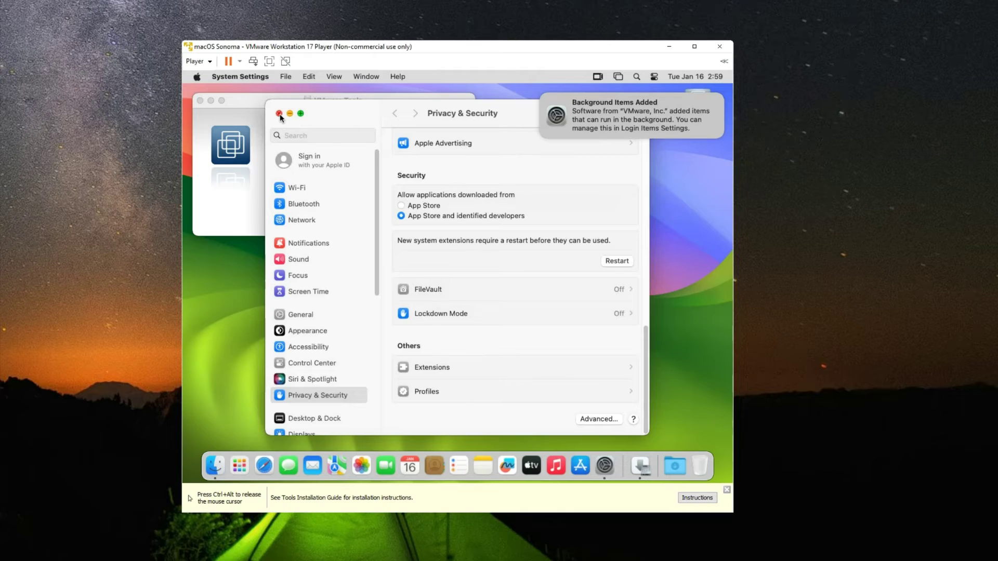
{"action": "left_click", "coordinate": [279, 114]}
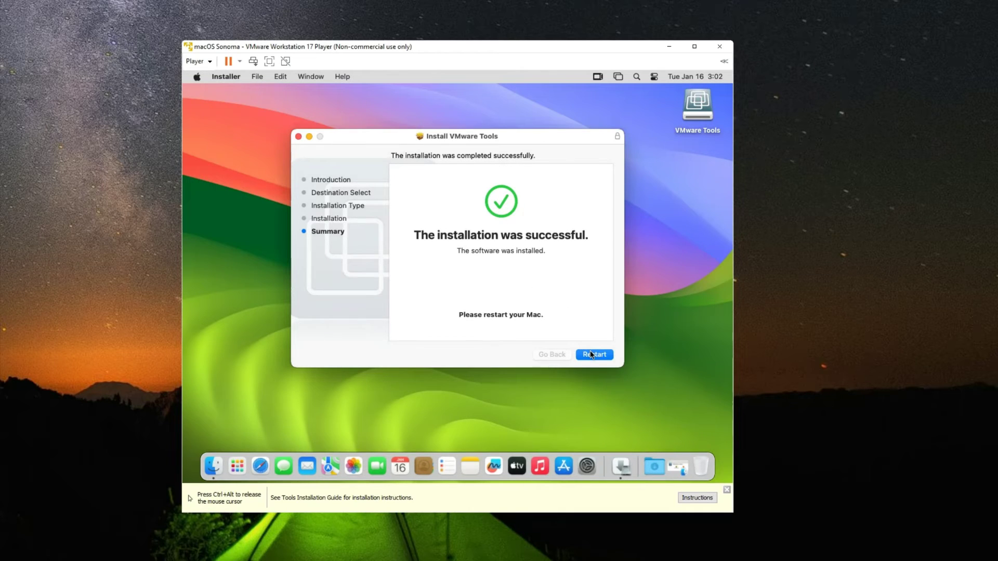
Step: Restart the guest to finish VMware Tools and log back in with the account password
{"action": "left_click", "coordinate": [590, 354]}
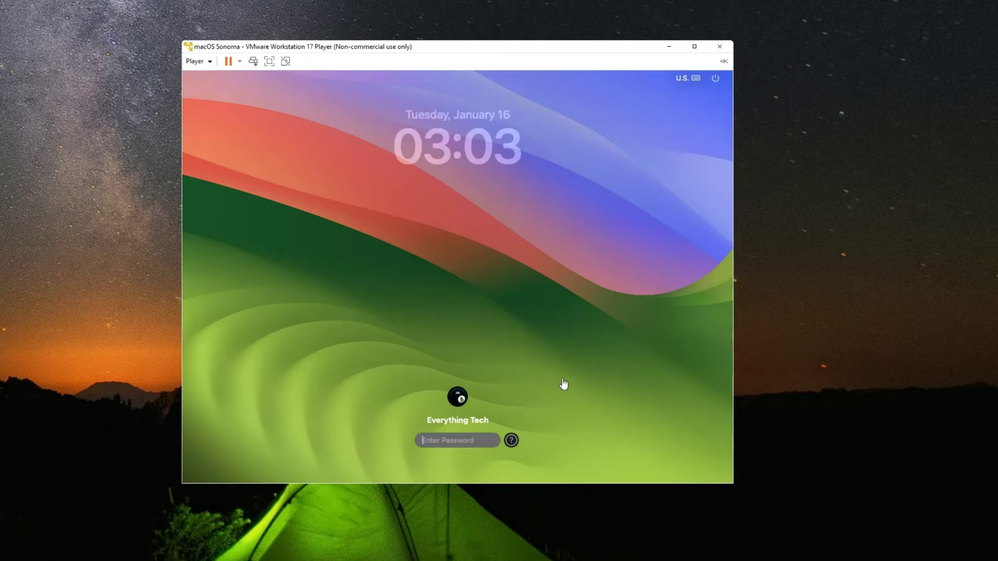
{"action": "type", "text": "****"}
{"action": "key", "text": "Return"}
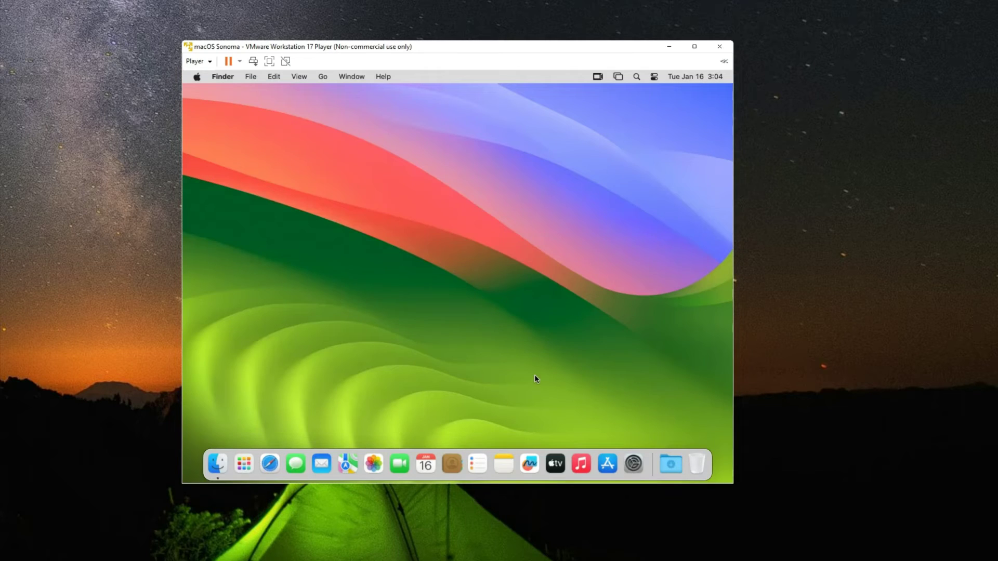
Step: Check About This Mac reports 128 MB display memory, then close it
{"action": "left_click", "coordinate": [197, 77]}
{"action": "left_click", "coordinate": [205, 91]}
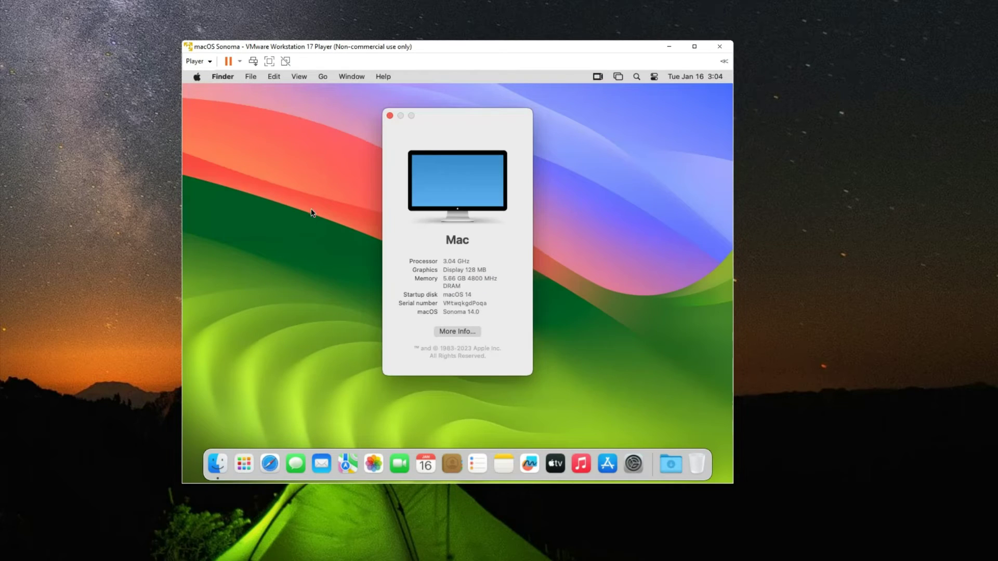
{"action": "left_click_drag", "start_coordinate": [444, 270], "coordinate": [488, 270]}
{"action": "left_click", "coordinate": [390, 116]}
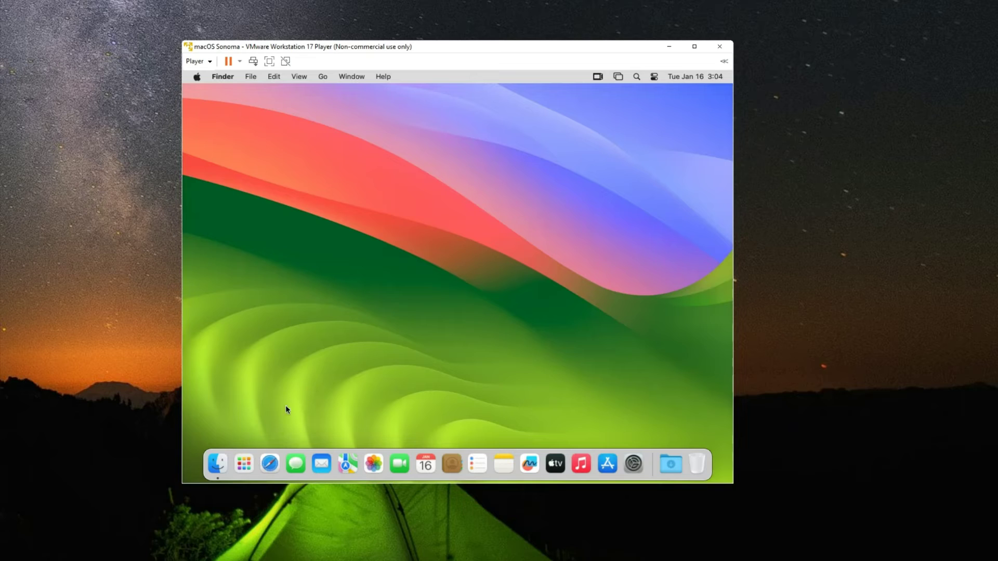
Step: Search 'clover configurator' in Safari, download it from the mackie100projects result, and close Safari
{"action": "left_click", "coordinate": [270, 464]}
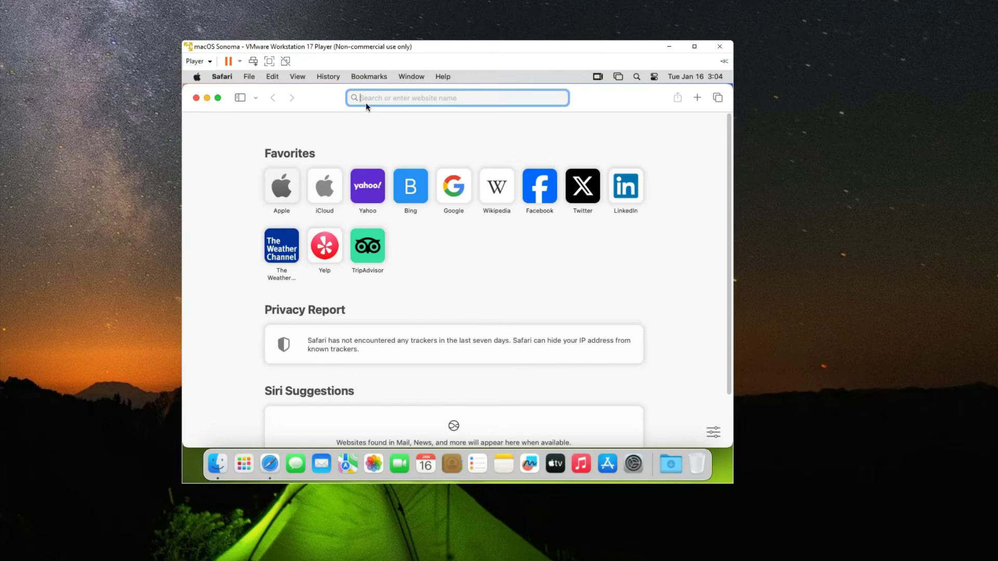
{"action": "type", "text": "clover configurator"}
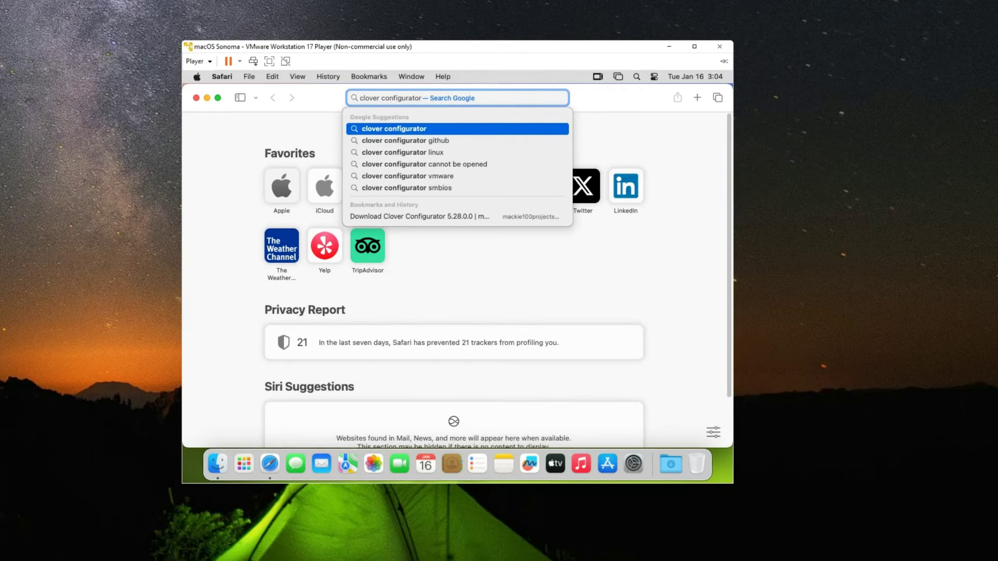
{"action": "key", "text": "Return"}
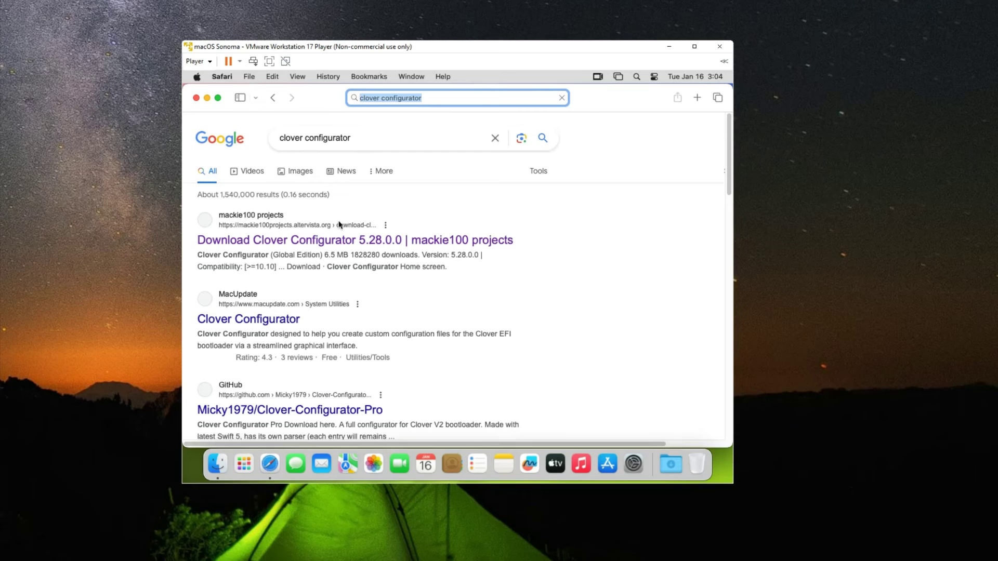
{"action": "left_click", "coordinate": [284, 242]}
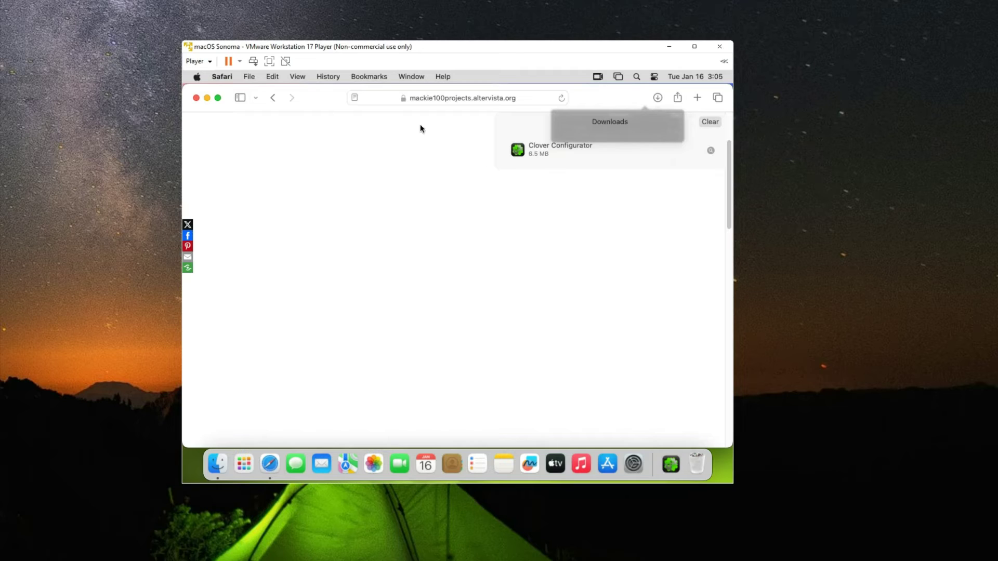
{"action": "left_click", "coordinate": [197, 98]}
{"action": "left_click", "coordinate": [196, 98]}
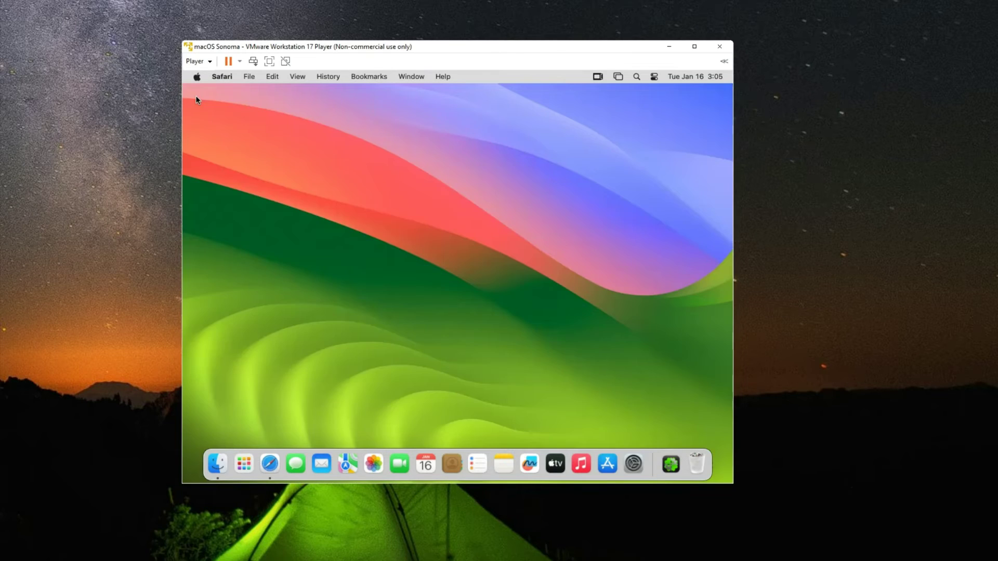
Step: Launch the downloaded Clover Configurator and approve it via Privacy & Security's Open Anyway with the password
{"action": "left_click", "coordinate": [672, 463]}
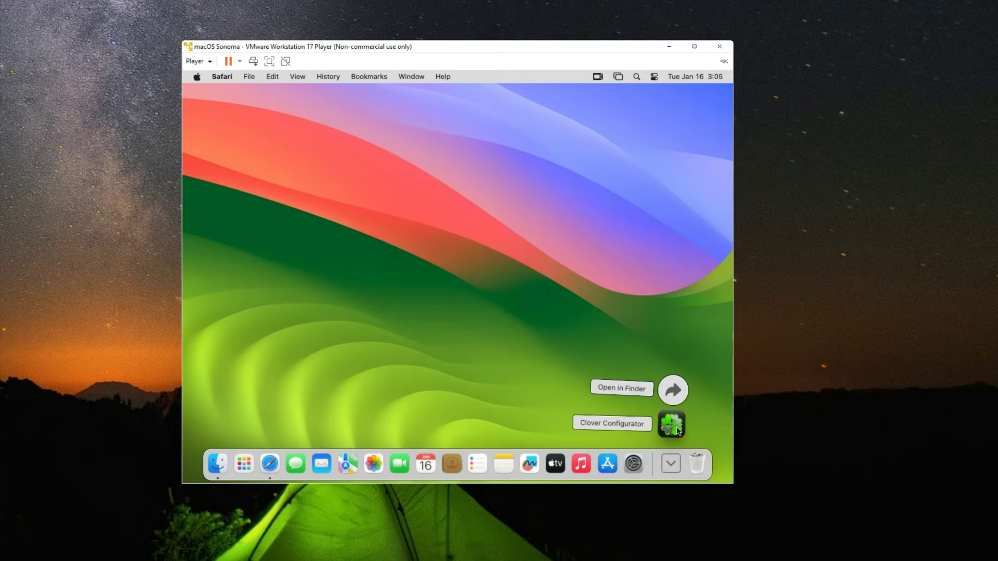
{"action": "left_click", "coordinate": [672, 424]}
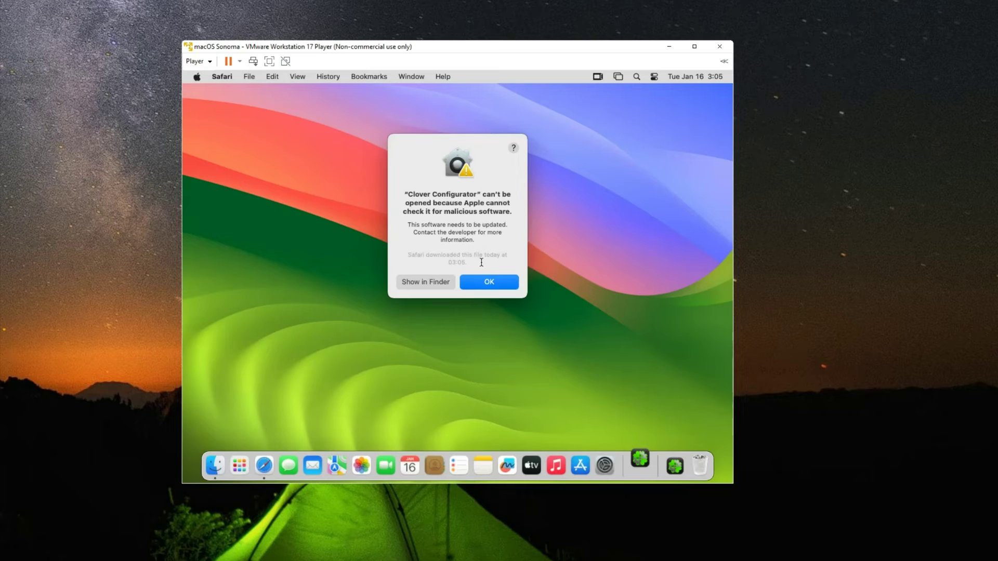
{"action": "left_click", "coordinate": [480, 282]}
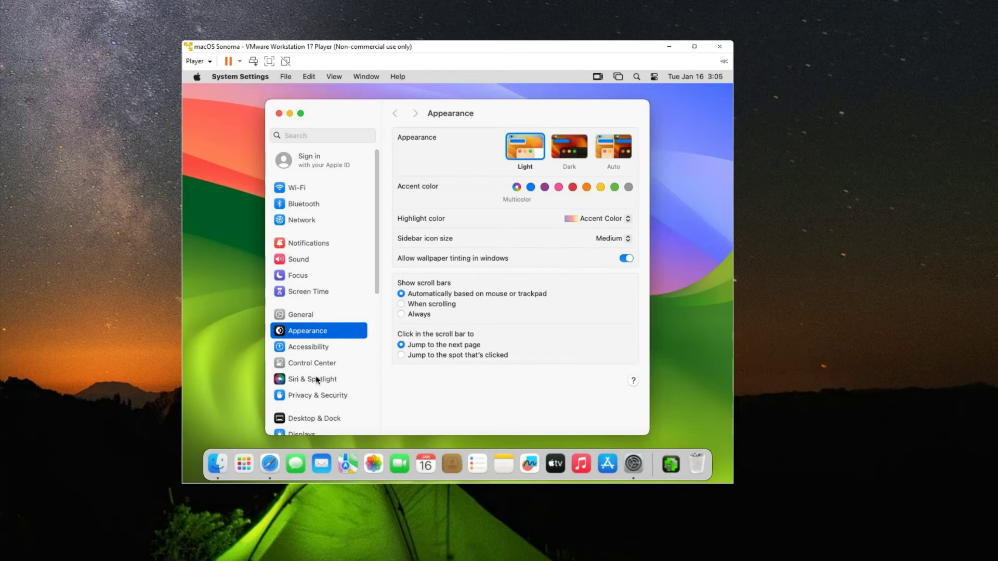
{"action": "left_click", "coordinate": [321, 394]}
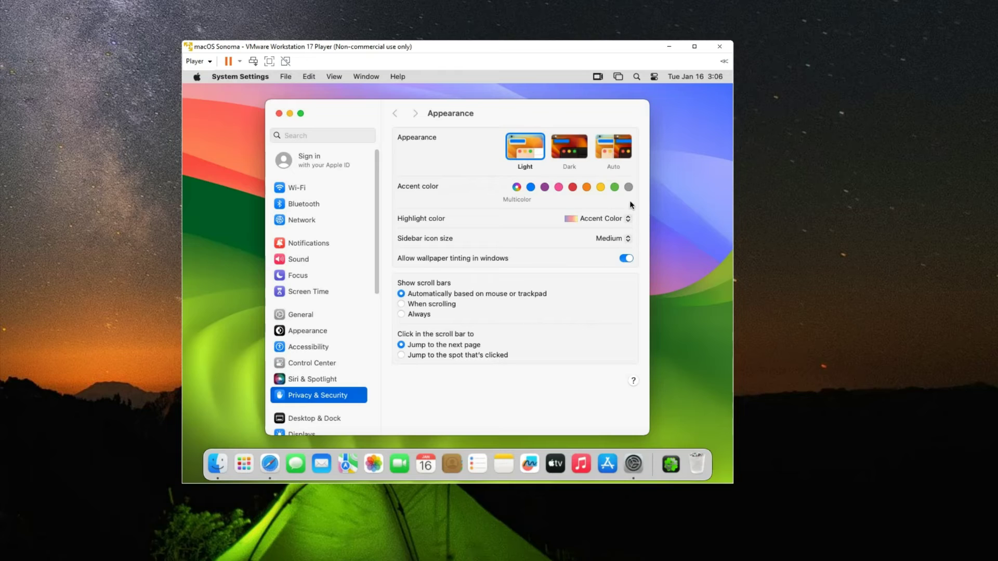
{"action": "left_click_drag", "start_coordinate": [645, 172], "coordinate": [647, 400]}
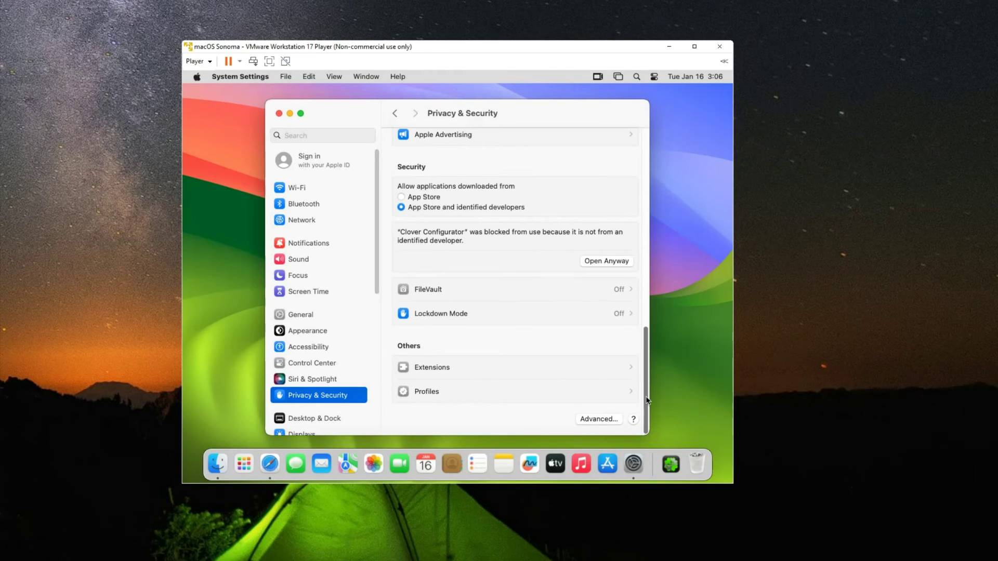
{"action": "left_click", "coordinate": [606, 262]}
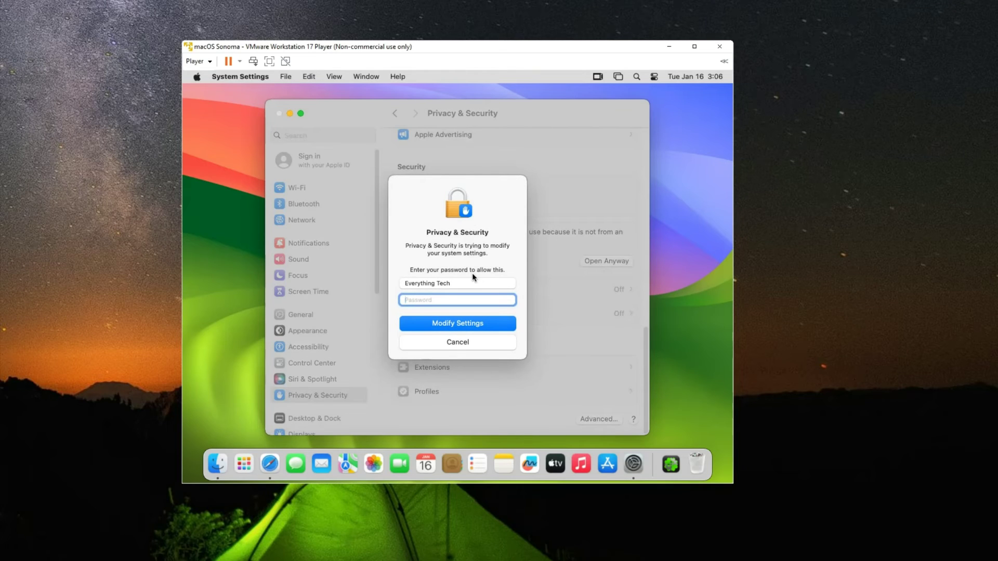
{"action": "type", "text": "••••"}
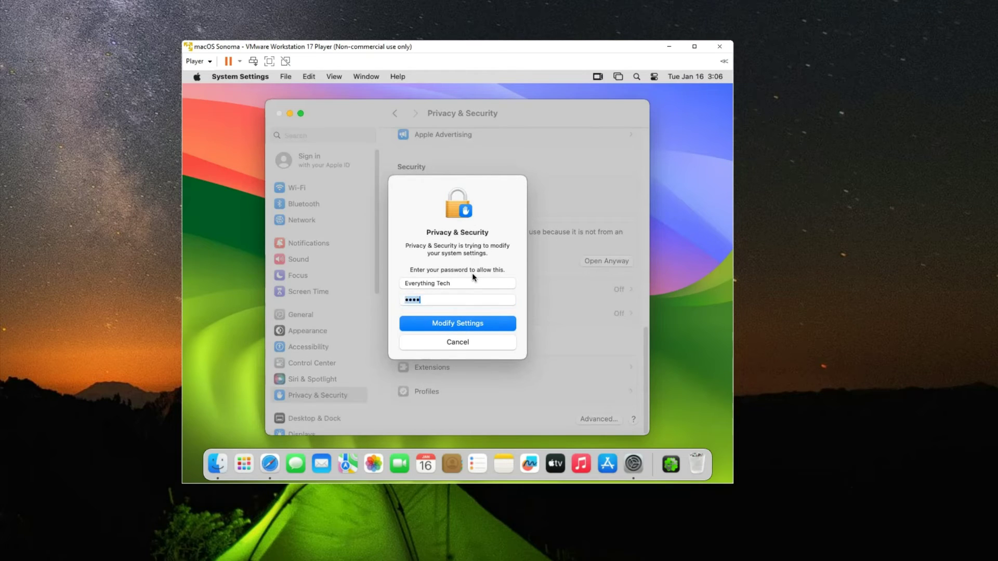
{"action": "key", "text": "Return"}
{"action": "left_click", "coordinate": [455, 271]}
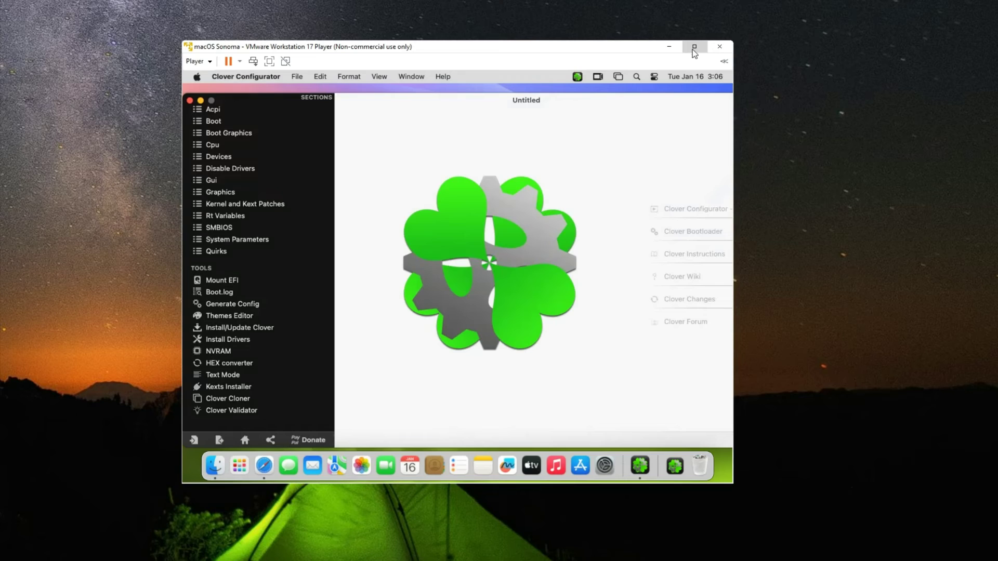
Step: In the maximised VM, set Clover Configurator's SMBIOS model to iMacPro1,1
{"action": "left_click", "coordinate": [693, 47]}
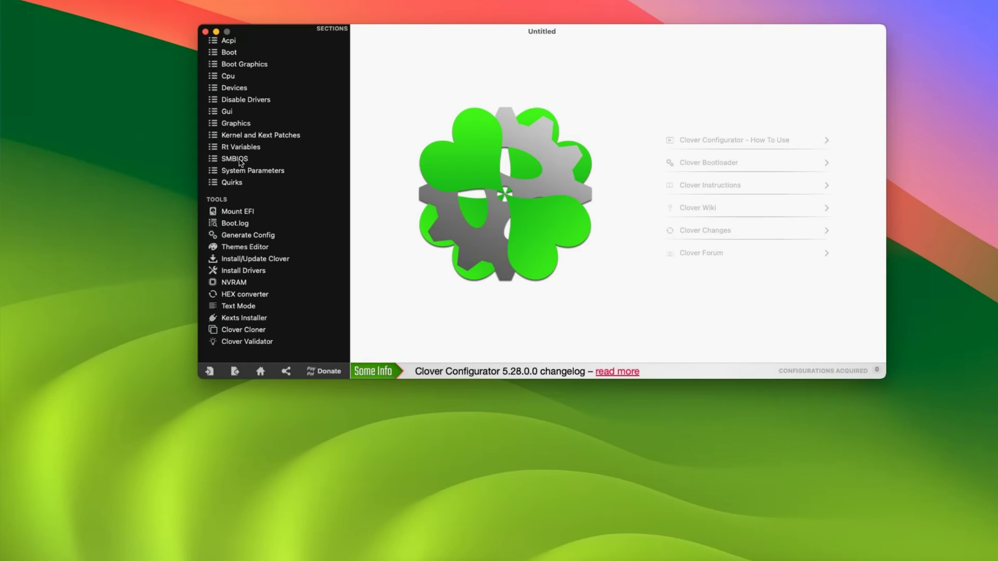
{"action": "left_click", "coordinate": [240, 162]}
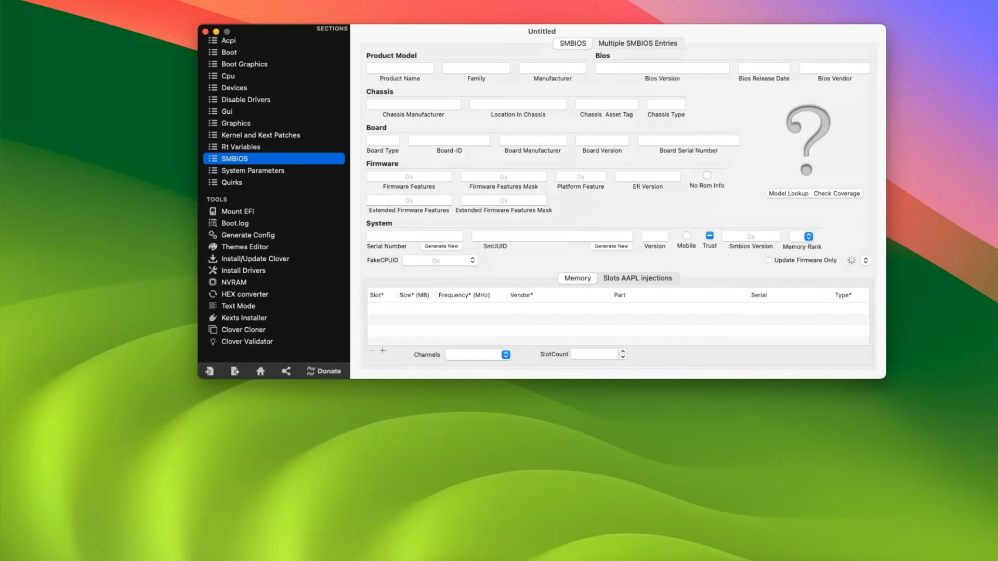
{"action": "left_click", "coordinate": [866, 262]}
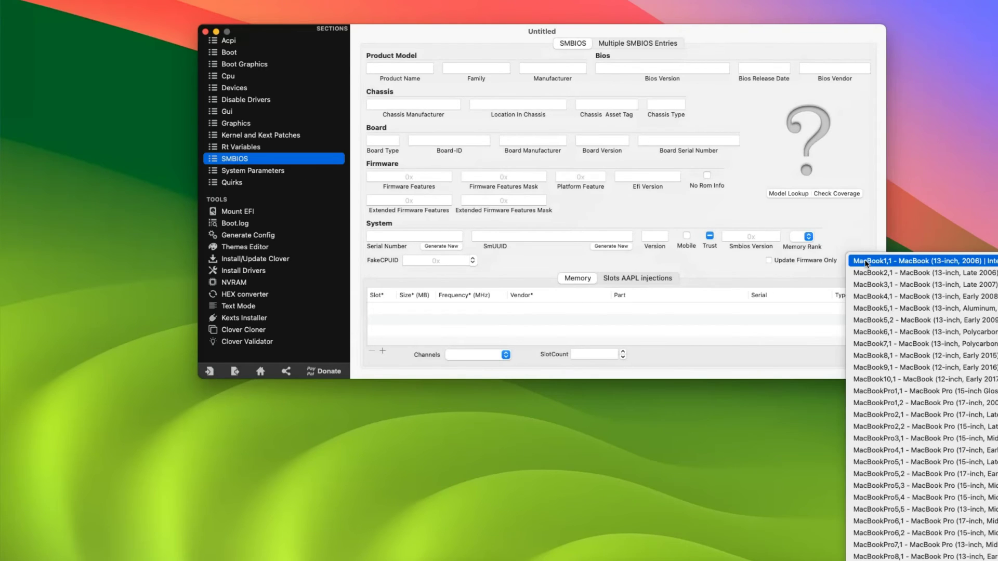
{"action": "scroll", "coordinate": [902, 438], "scroll_direction": "down", "scroll_amount": 20}
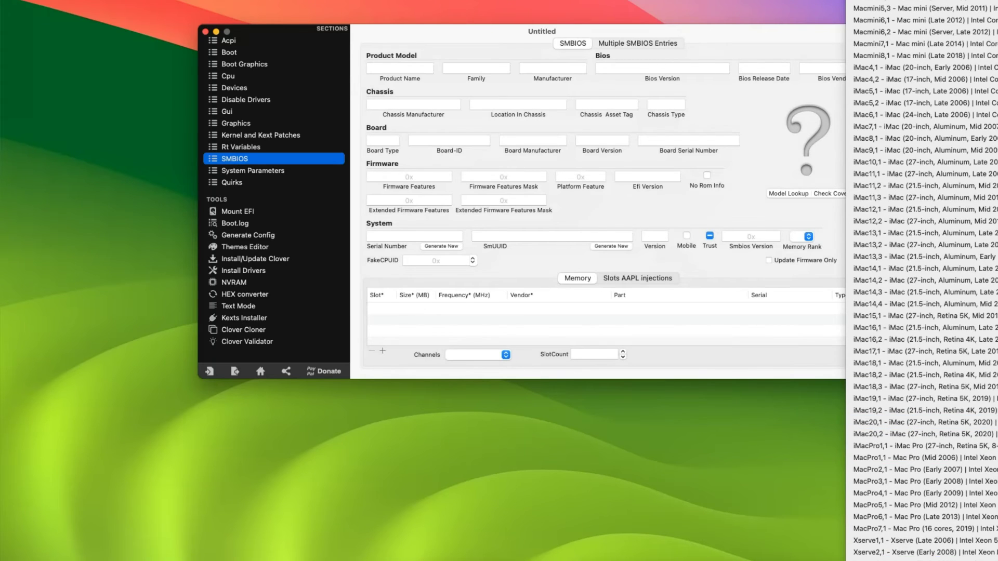
{"action": "left_click", "coordinate": [931, 450]}
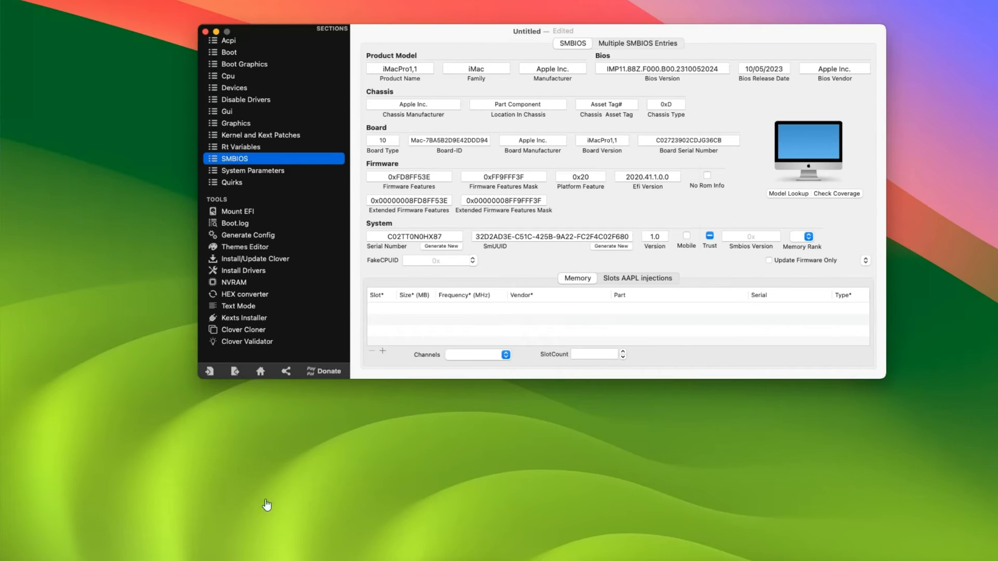
Step: Copy the Board-ID value into the board-id line of the smbios notes, replacing AAA
{"action": "key", "text": "alt+Tab"}
{"action": "double_click", "coordinate": [424, 136]}
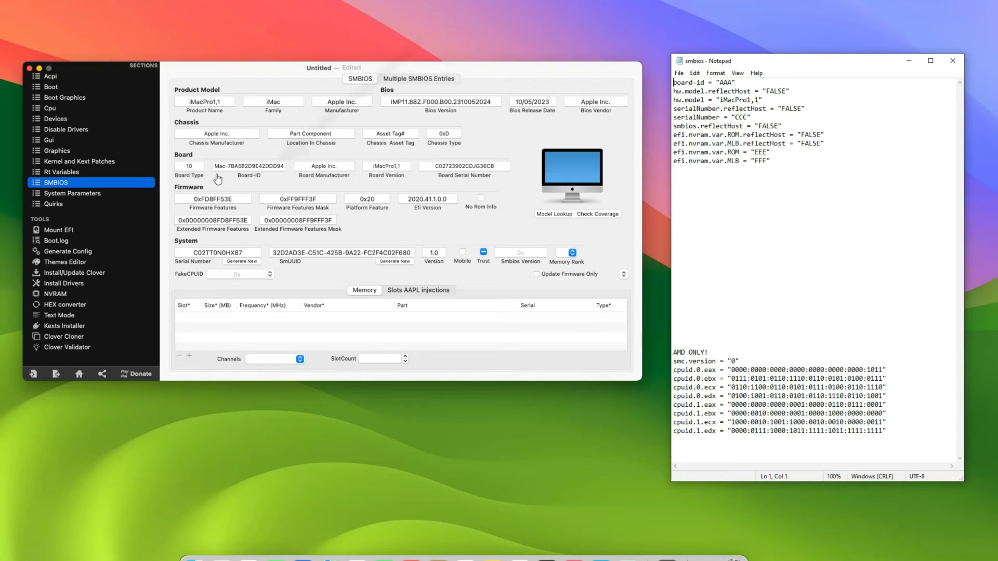
{"action": "left_click_drag", "start_coordinate": [216, 165], "coordinate": [288, 163]}
{"action": "right_click", "coordinate": [257, 166]}
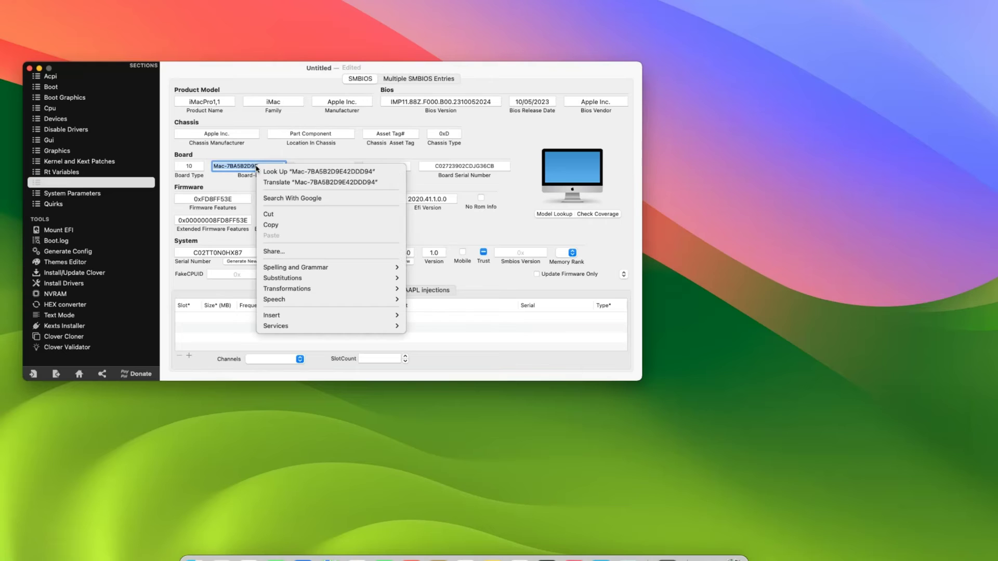
{"action": "left_click", "coordinate": [269, 226]}
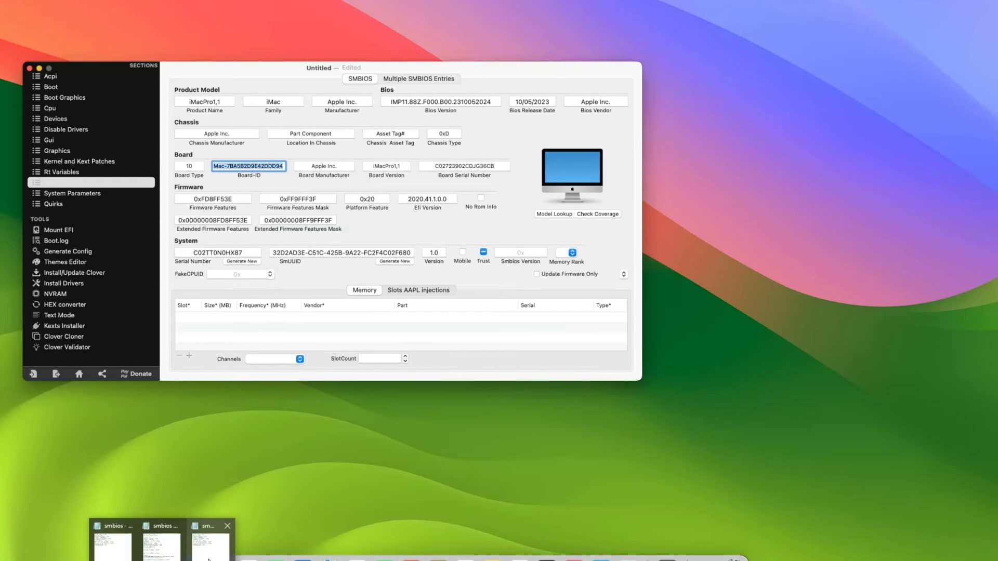
{"action": "left_click", "coordinate": [211, 488]}
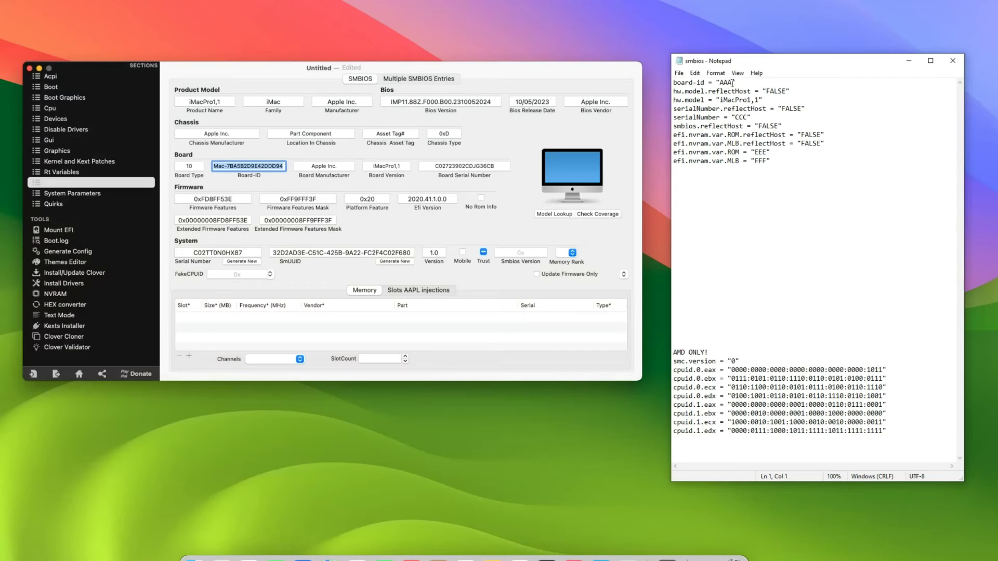
{"action": "left_click_drag", "start_coordinate": [732, 82], "coordinate": [717, 84]}
{"action": "key", "text": "ctrl+v"}
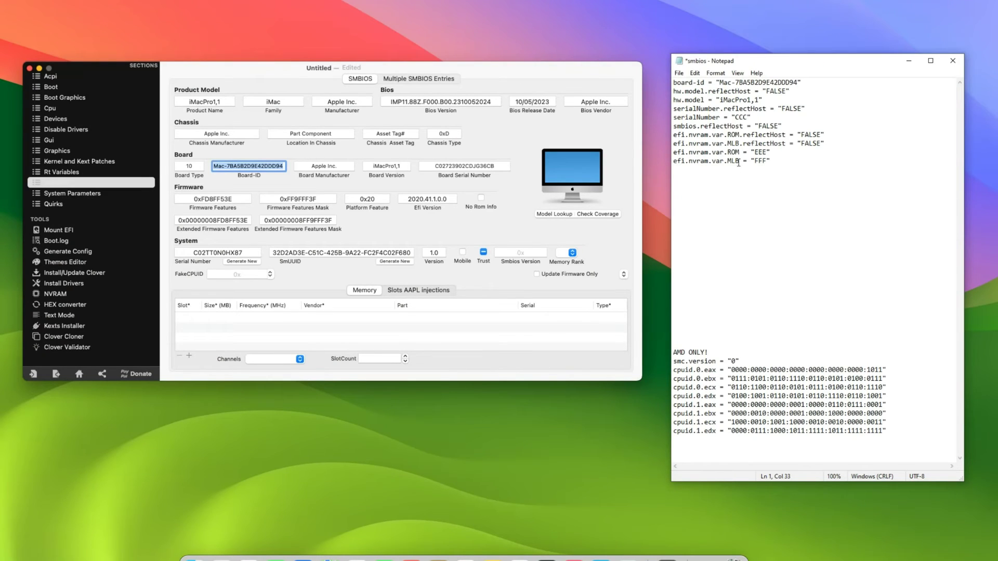
Step: Generate a new serial number and paste it over CCC on the serialNumber line
{"action": "left_click", "coordinate": [242, 261]}
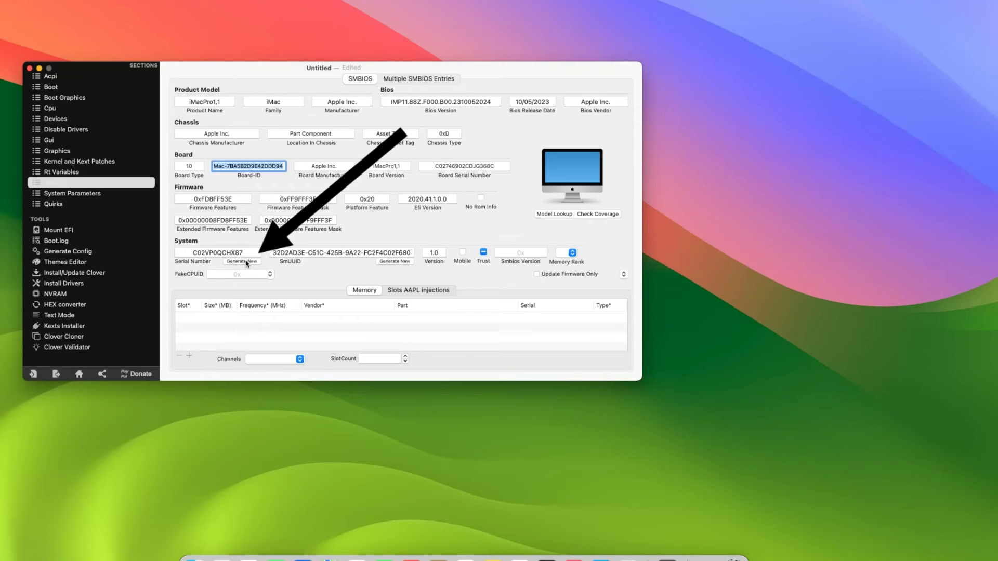
{"action": "double_click", "coordinate": [246, 252]}
{"action": "right_click", "coordinate": [204, 254]}
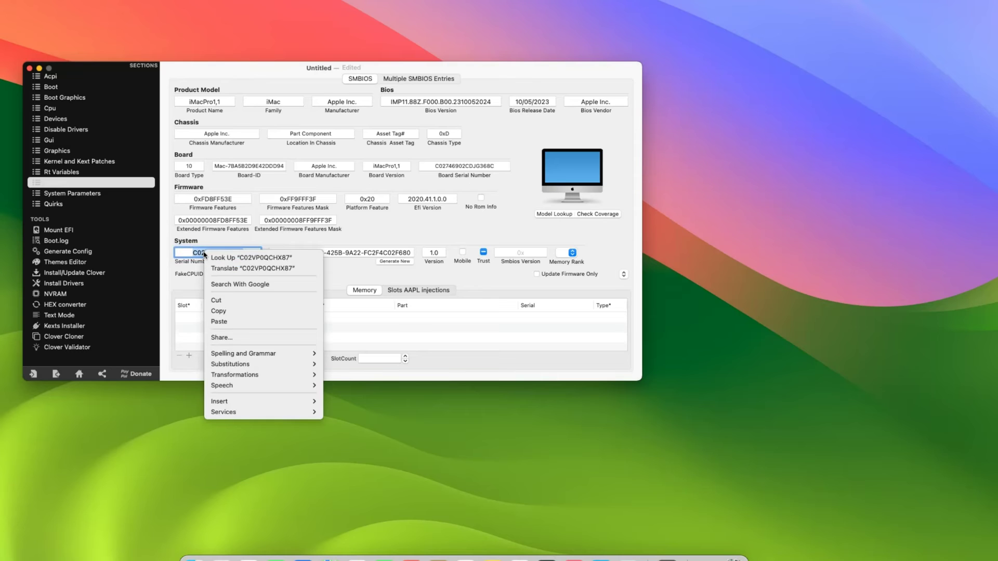
{"action": "left_click", "coordinate": [235, 309]}
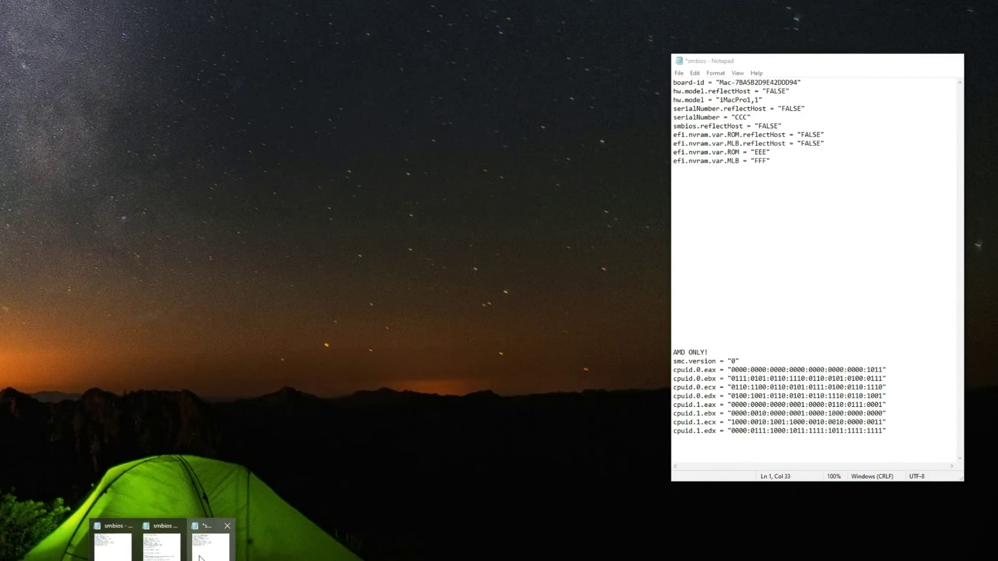
{"action": "left_click", "coordinate": [211, 538]}
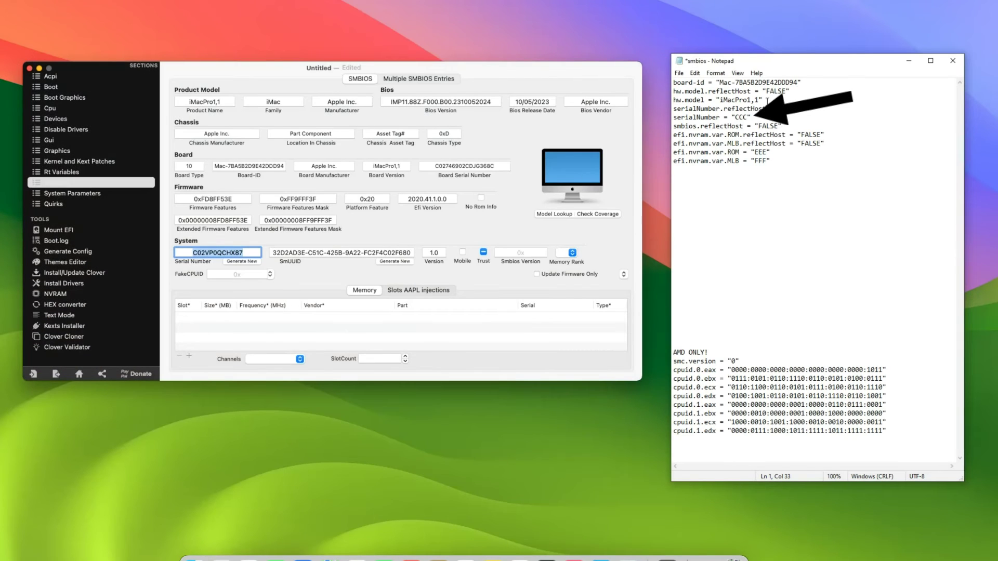
{"action": "left_click", "coordinate": [747, 117]}
{"action": "key", "text": "ctrl+v"}
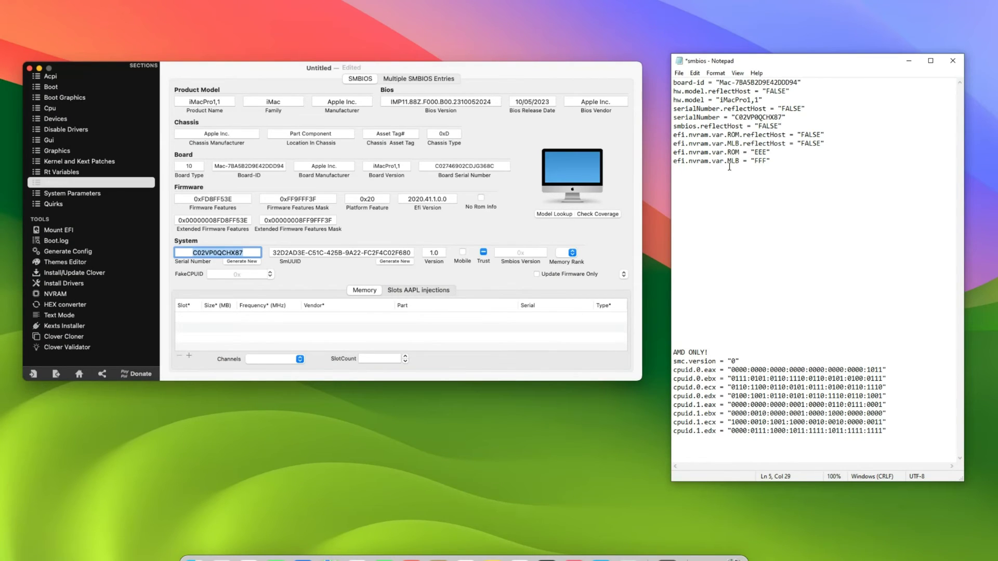
{"action": "key", "text": "super+h"}
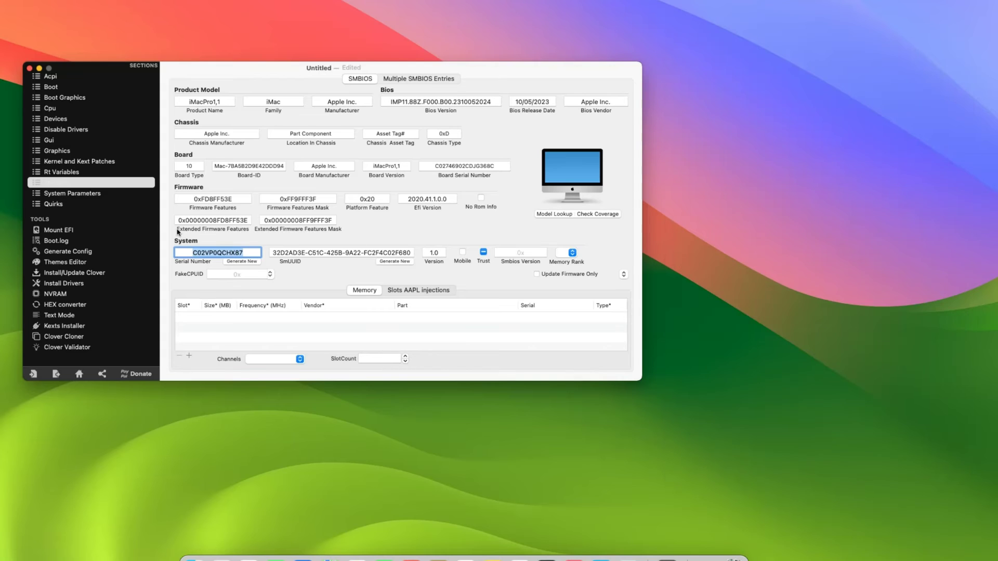
Step: Copy the MLB value from Rt Variables into the smbios notes' MLB line, replacing FFF
{"action": "left_click", "coordinate": [66, 172]}
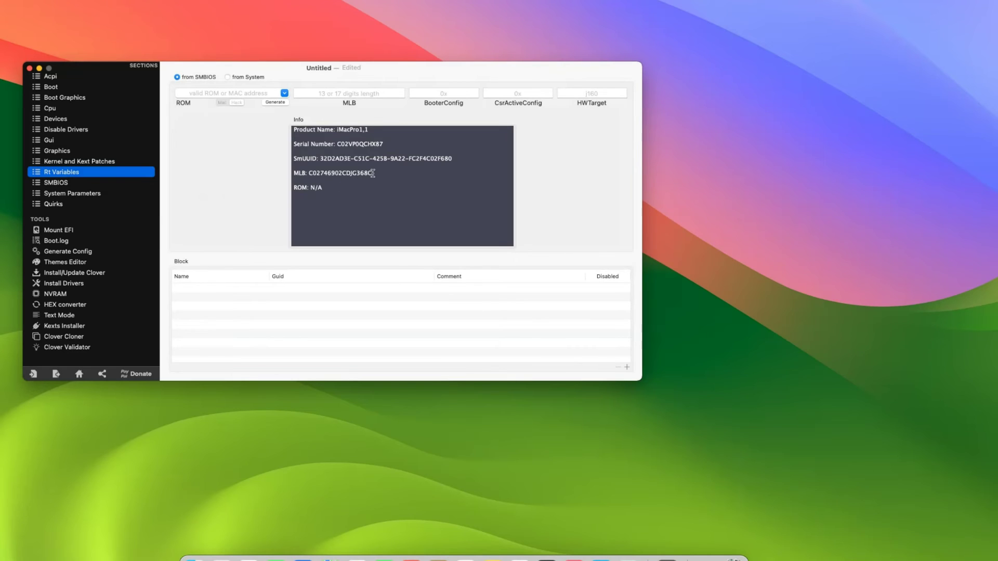
{"action": "left_click_drag", "start_coordinate": [372, 173], "coordinate": [311, 172]}
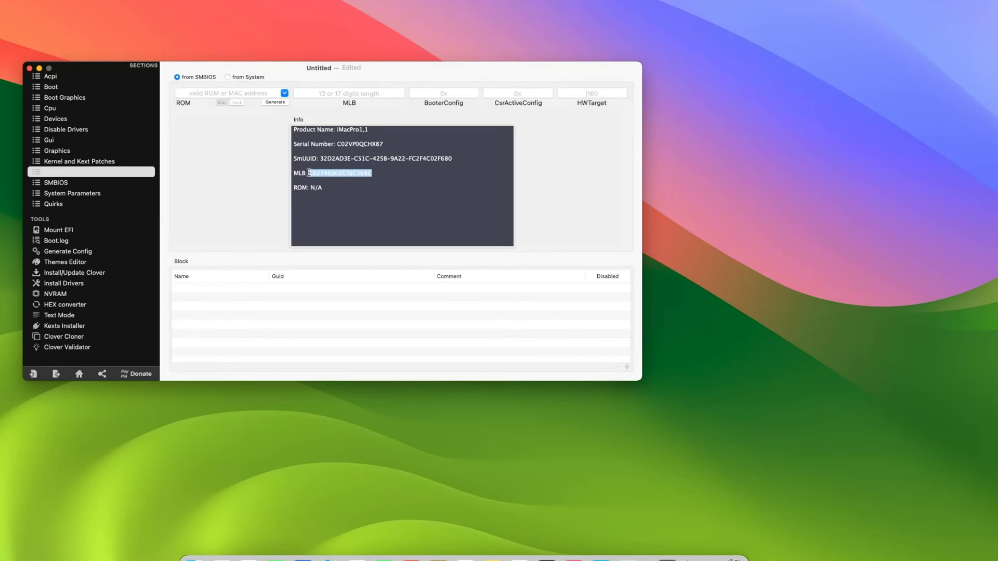
{"action": "right_click", "coordinate": [321, 173]}
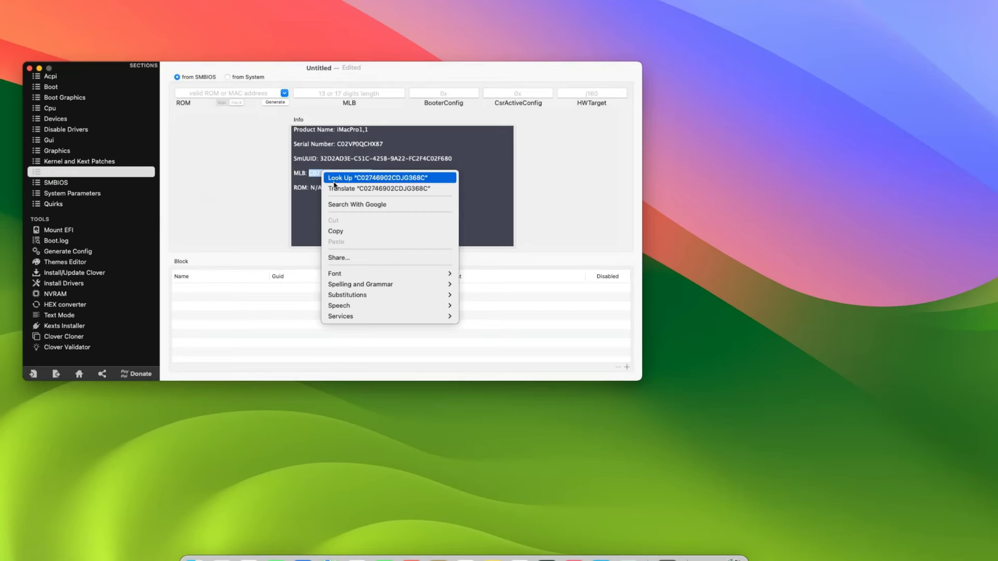
{"action": "left_click", "coordinate": [336, 231]}
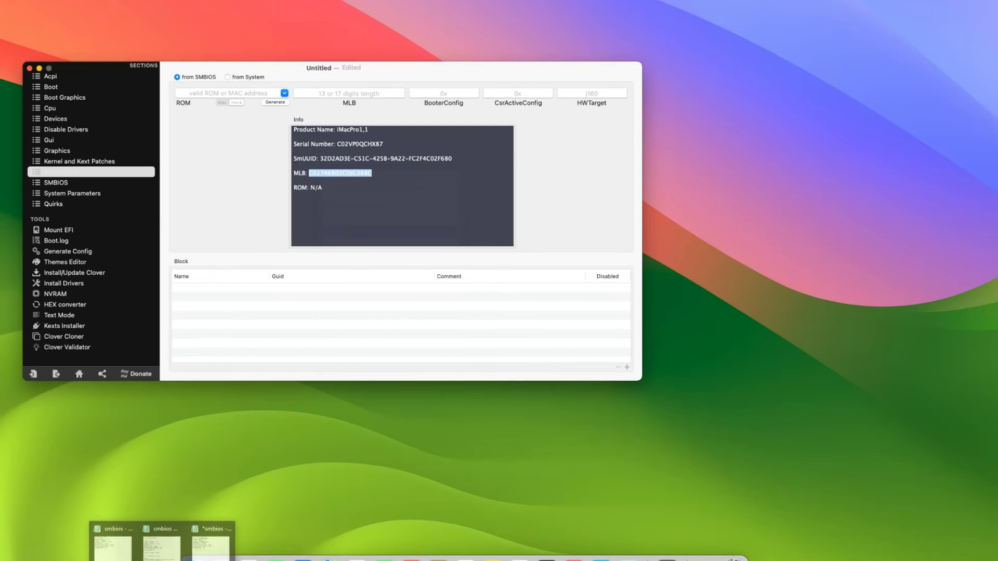
{"action": "left_click", "coordinate": [156, 540]}
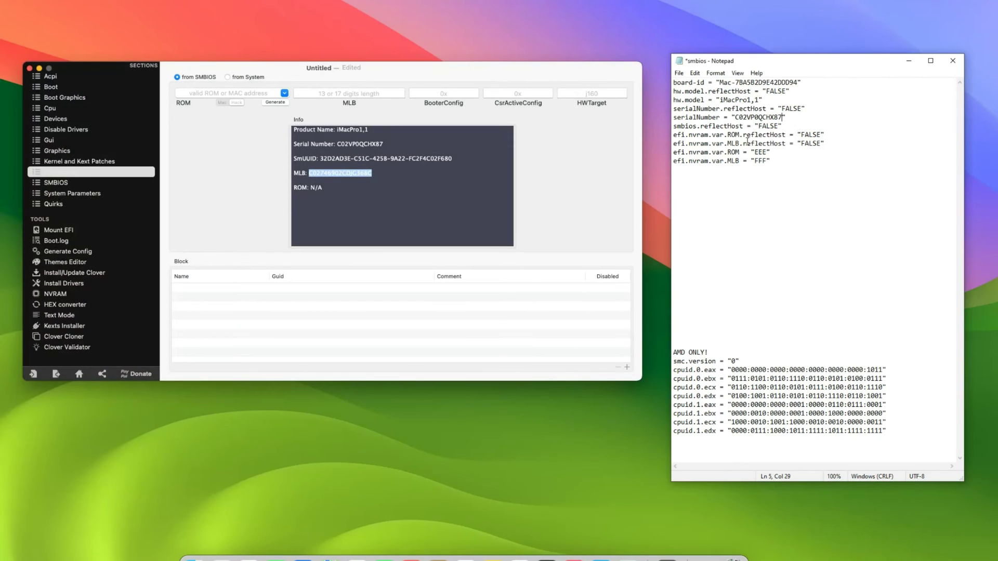
{"action": "left_click_drag", "start_coordinate": [768, 162], "coordinate": [753, 161]}
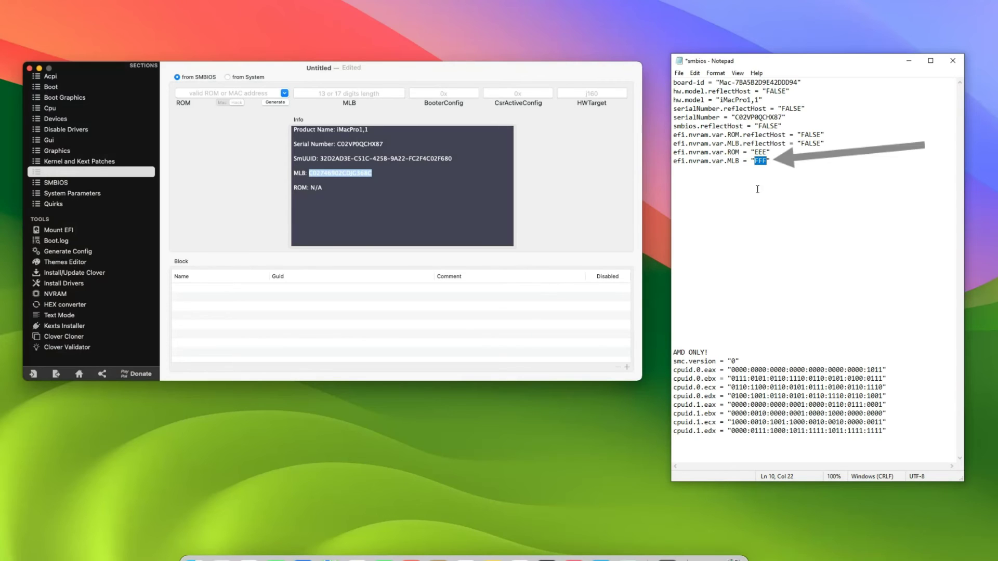
{"action": "key", "text": "ctrl+v"}
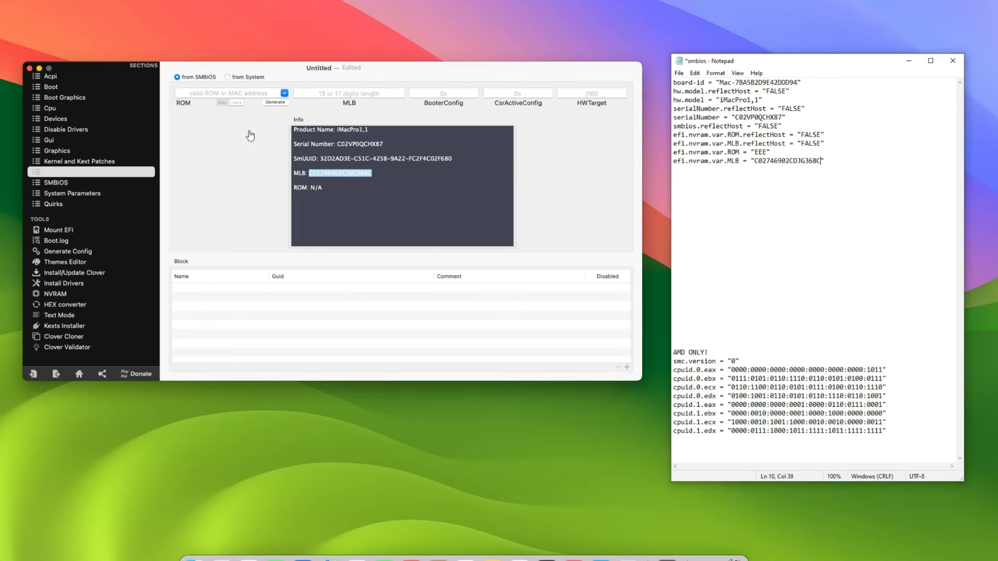
Step: Generate ROM 3F2D4D02F680 and paste it over EEE on the ROM line
{"action": "left_click", "coordinate": [276, 103]}
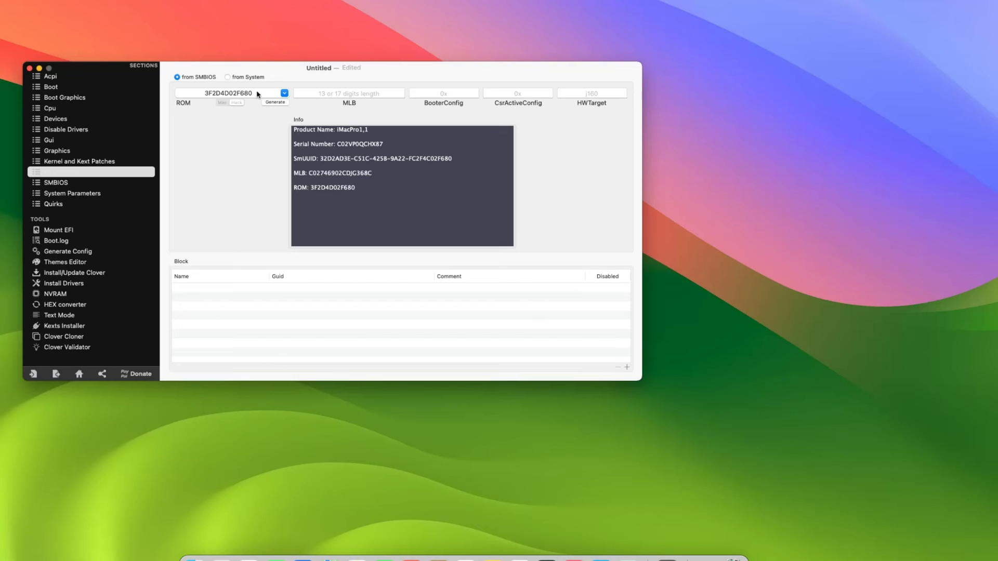
{"action": "left_click_drag", "start_coordinate": [253, 93], "coordinate": [212, 94]}
{"action": "right_click", "coordinate": [216, 91]}
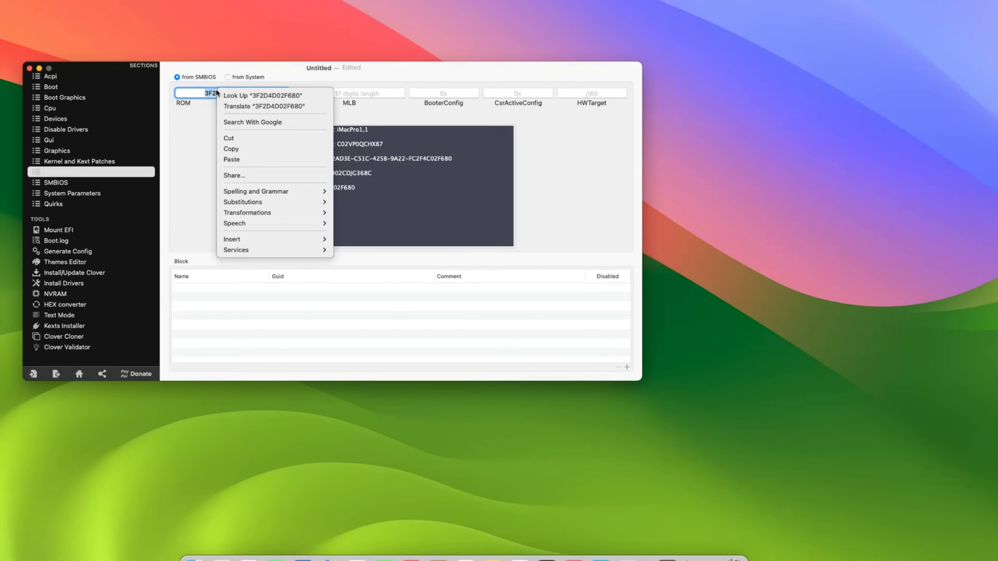
{"action": "left_click", "coordinate": [263, 153]}
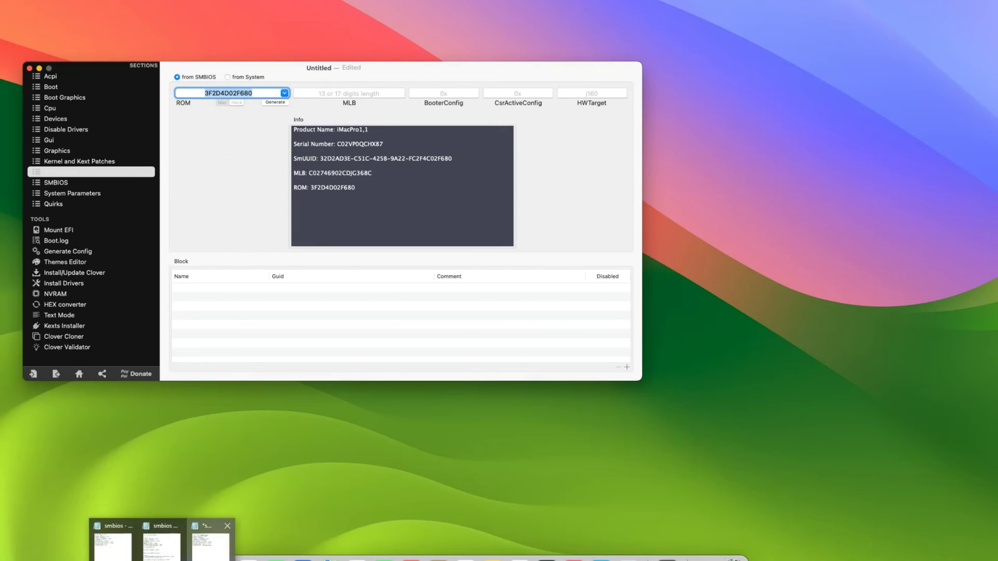
{"action": "left_click", "coordinate": [211, 538]}
{"action": "left_click_drag", "start_coordinate": [767, 152], "coordinate": [759, 151]}
{"action": "key", "text": "ctrl+v"}
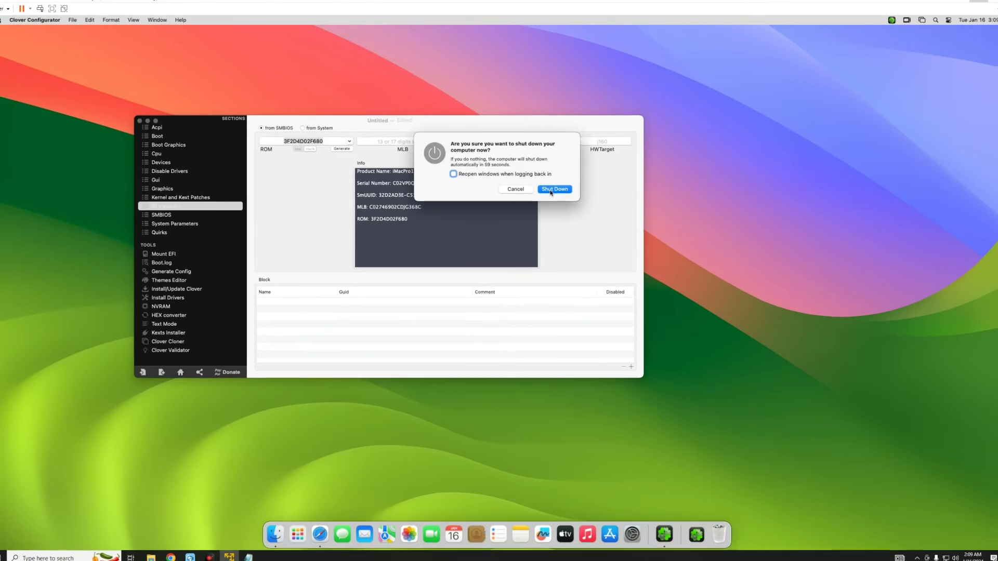
{"action": "left_click", "coordinate": [552, 190]}
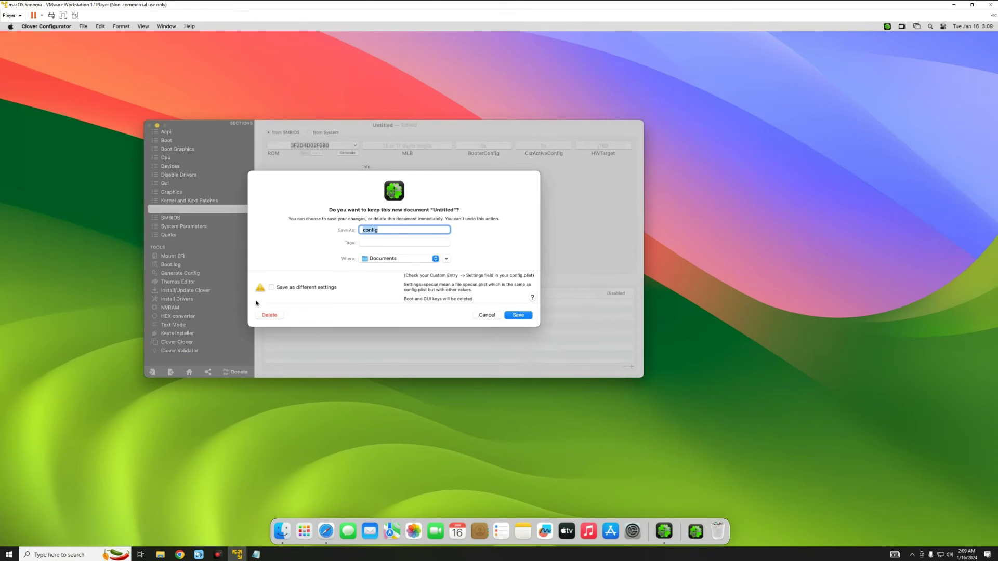
Step: Discard the unsaved Clover Configurator document and minimise the VMware Player window
{"action": "left_click", "coordinate": [270, 316]}
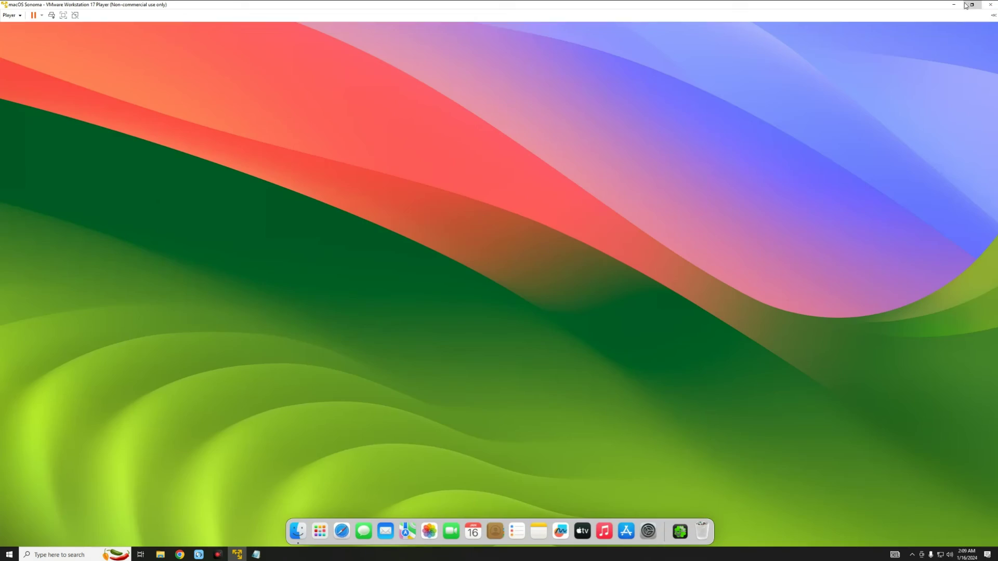
{"action": "left_click", "coordinate": [959, 5]}
{"action": "key", "text": "Up"}
{"action": "key", "text": "Up"}
{"action": "key", "text": "Up"}
{"action": "key", "text": "Up"}
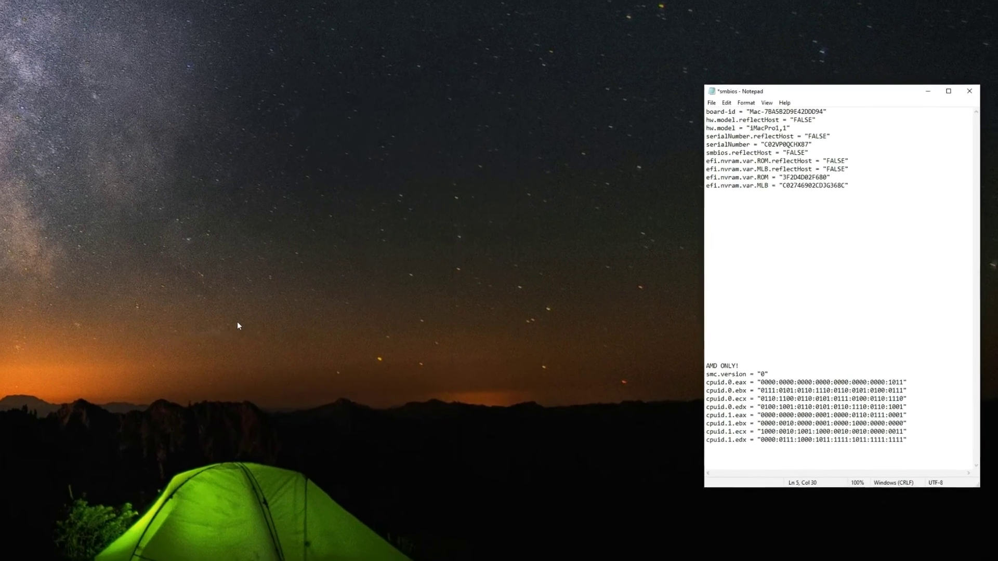
Step: Open the Documents\Virtual Machines\macOS Sonoma folder in File Explorer
{"action": "left_click", "coordinate": [197, 560]}
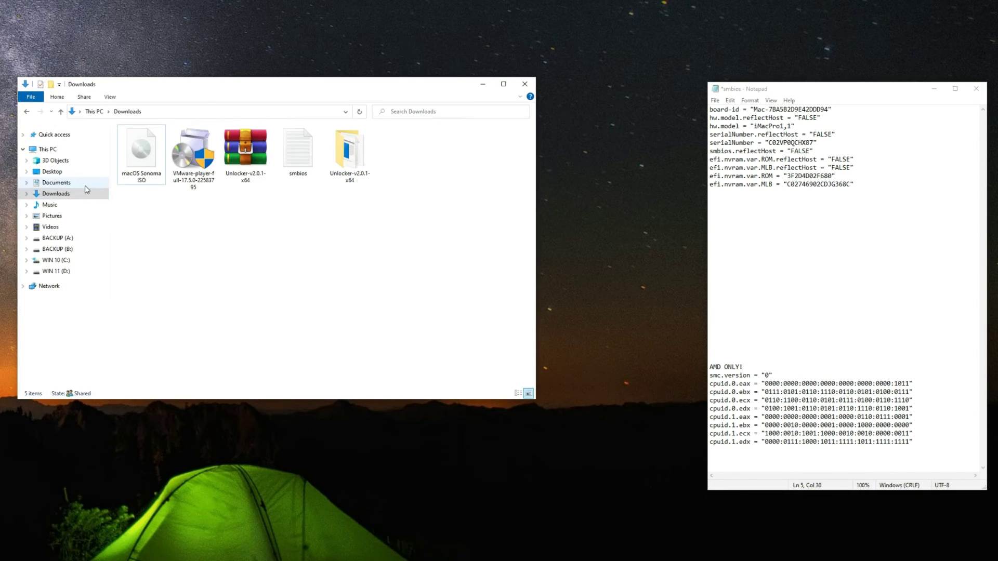
{"action": "left_click", "coordinate": [99, 181]}
{"action": "left_click", "coordinate": [195, 161]}
{"action": "double_click", "coordinate": [194, 160]}
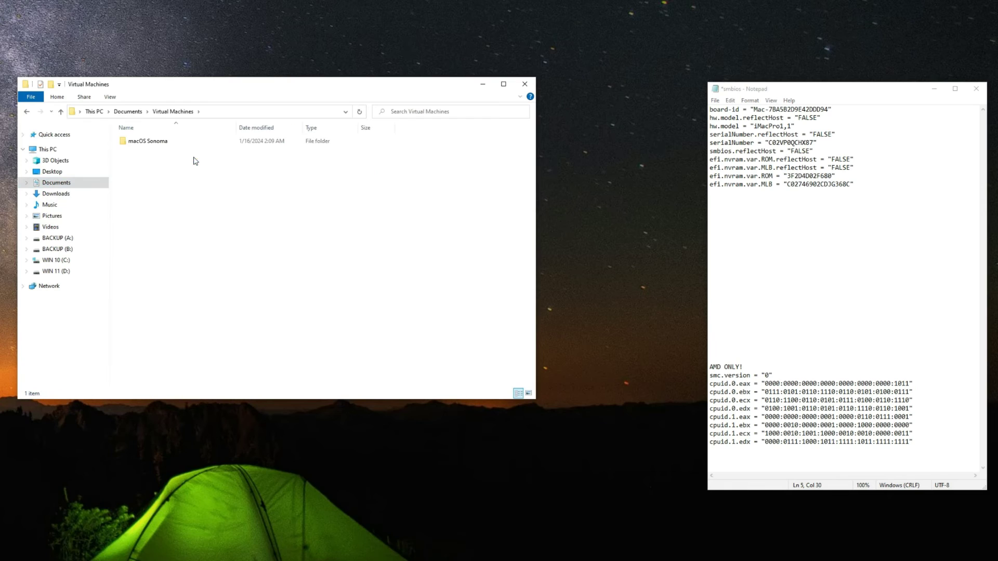
{"action": "double_click", "coordinate": [151, 142]}
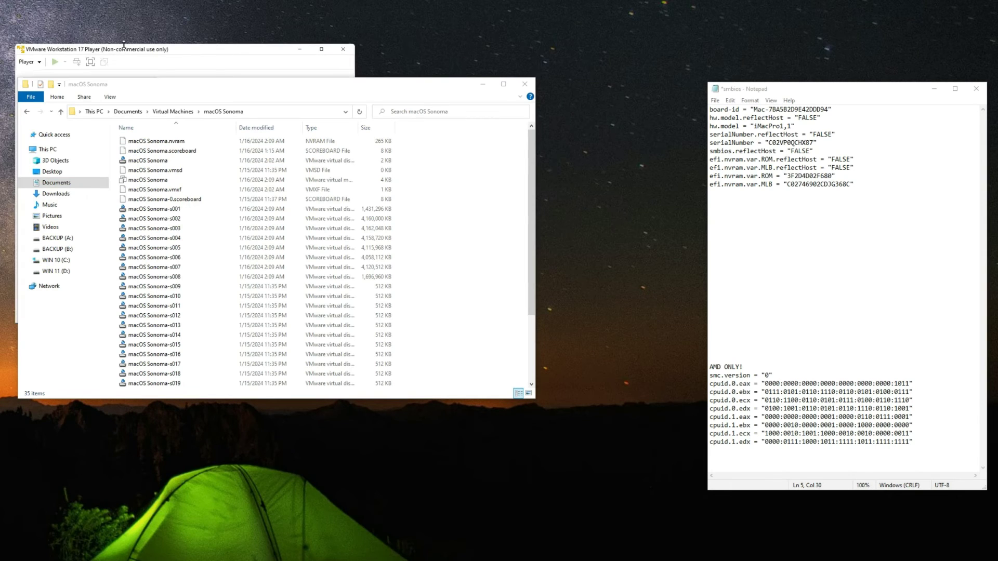
Step: Check the macOS Sonoma VM's folder path in its Player options, then close VMware Player
{"action": "left_click", "coordinate": [59, 102]}
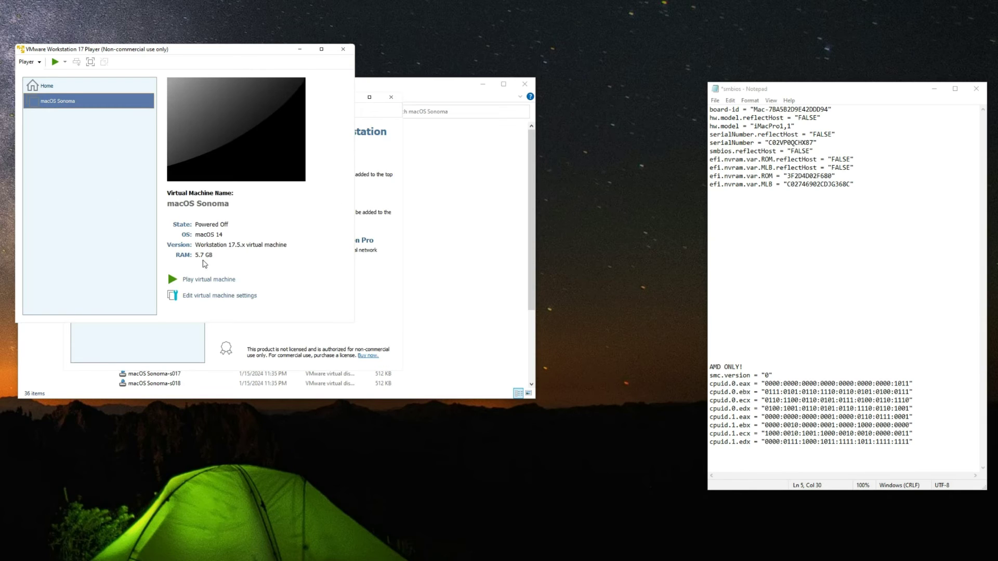
{"action": "key", "text": "F2"}
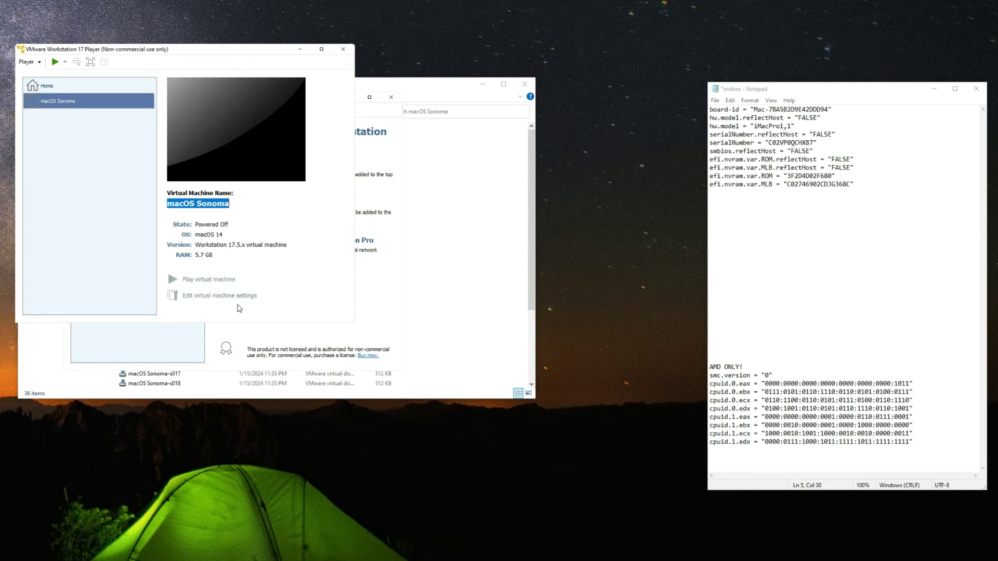
{"action": "left_click", "coordinate": [219, 295]}
{"action": "left_click", "coordinate": [52, 34]}
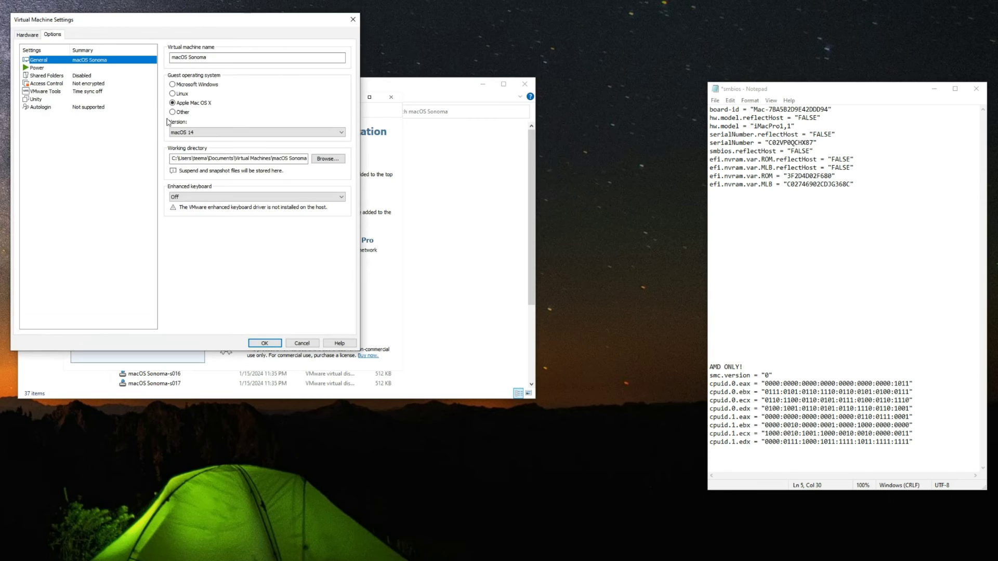
{"action": "left_click_drag", "start_coordinate": [229, 158], "coordinate": [369, 173]}
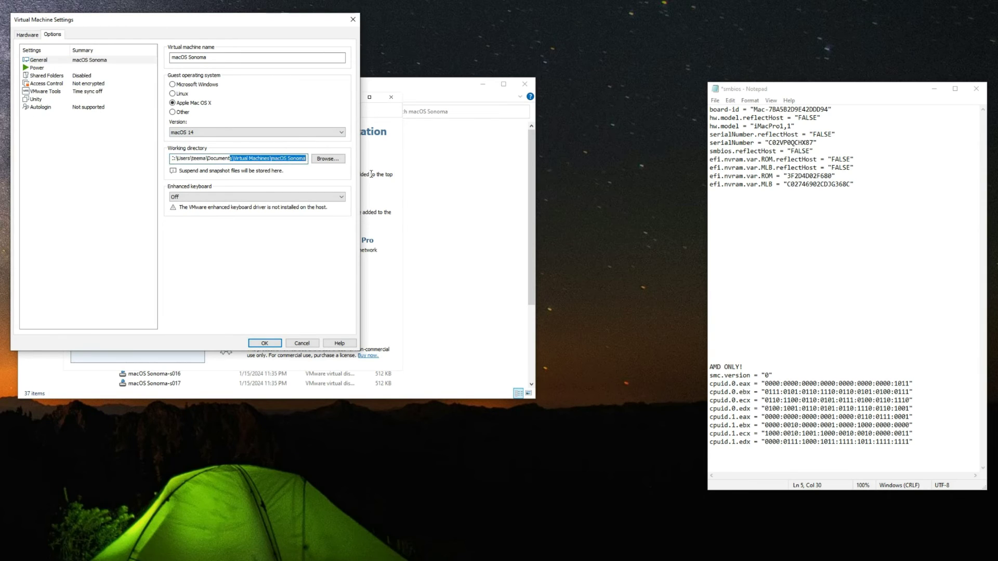
{"action": "left_click", "coordinate": [348, 21]}
{"action": "left_click", "coordinate": [398, 97]}
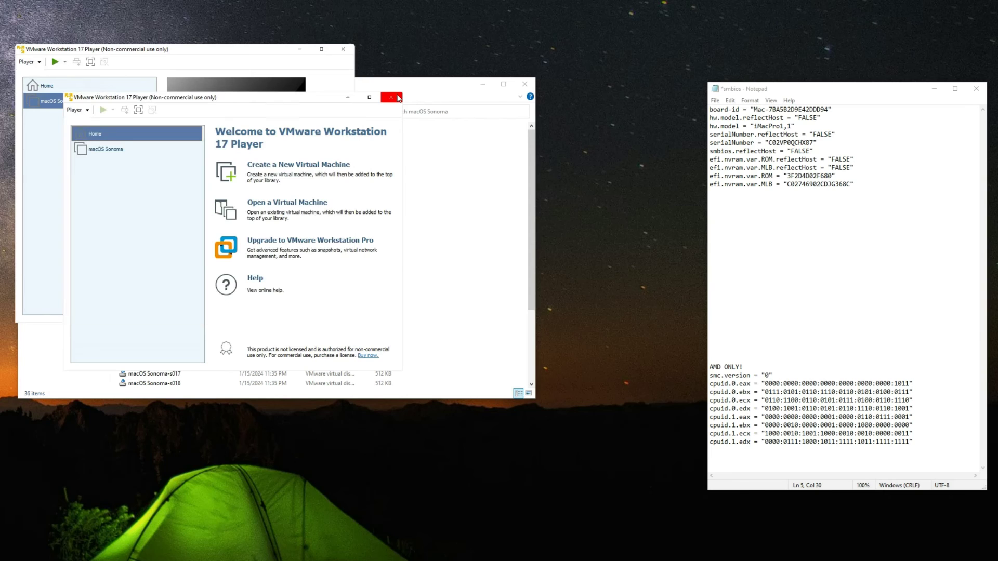
{"action": "left_click", "coordinate": [397, 98]}
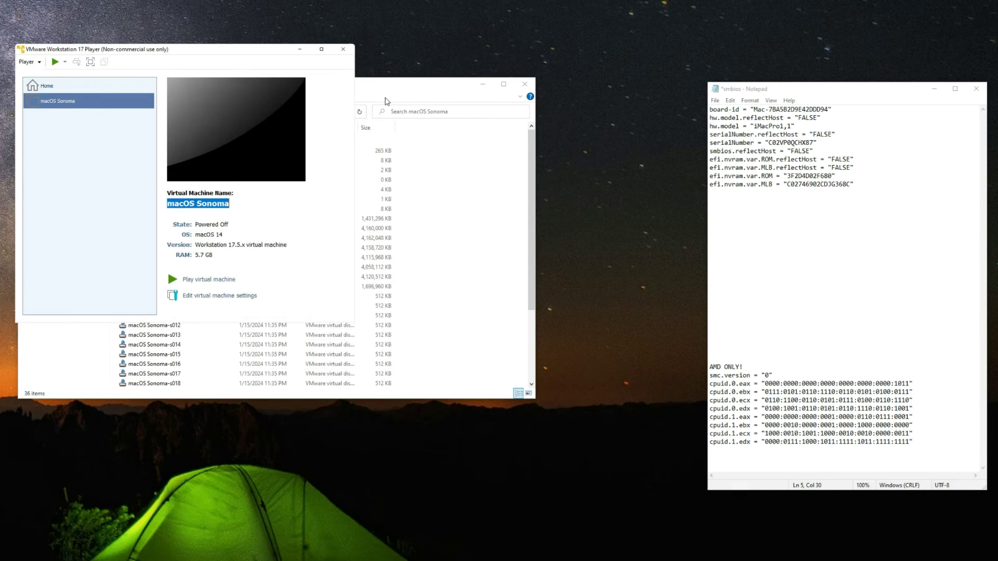
{"action": "left_click", "coordinate": [350, 53]}
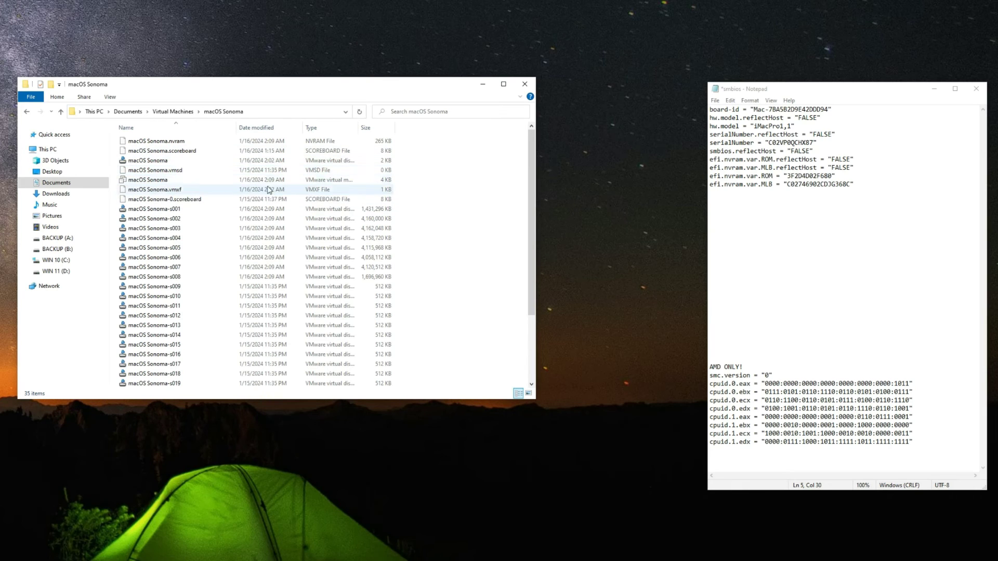
Step: Open macOS Sonoma.vmx in Notepad
{"action": "left_click", "coordinate": [259, 182]}
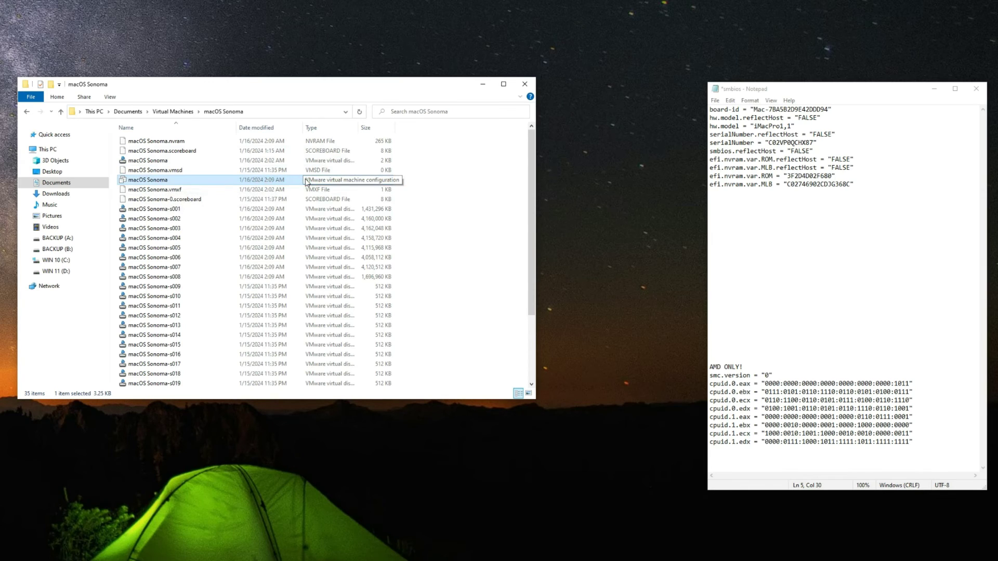
{"action": "right_click", "coordinate": [202, 183]}
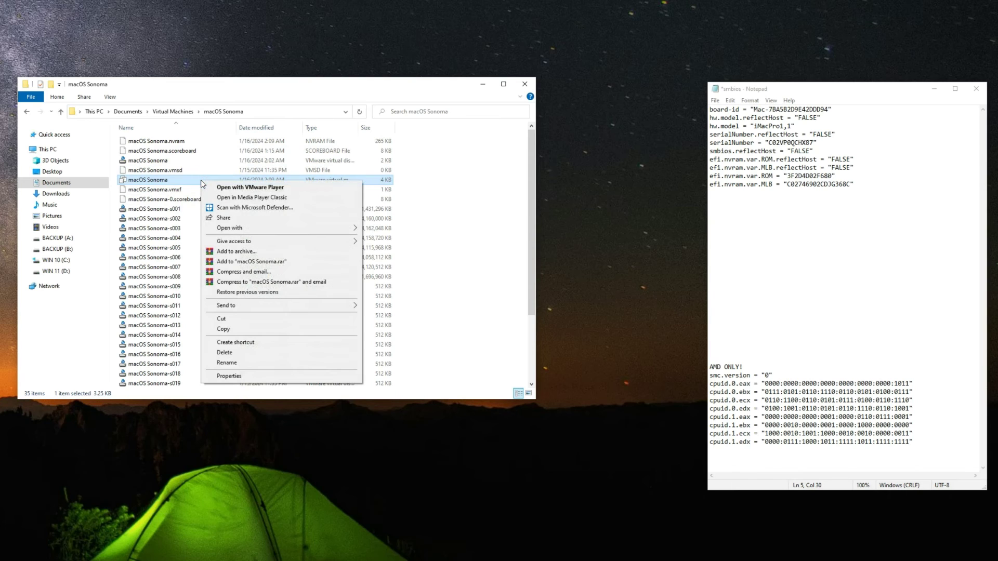
{"action": "mouse_move", "coordinate": [269, 228]}
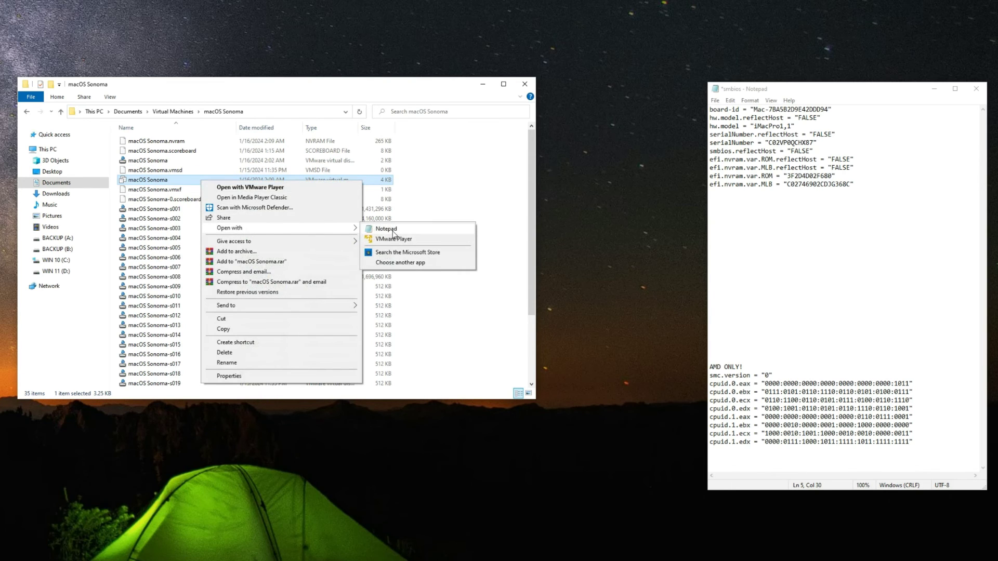
{"action": "left_click", "coordinate": [390, 230]}
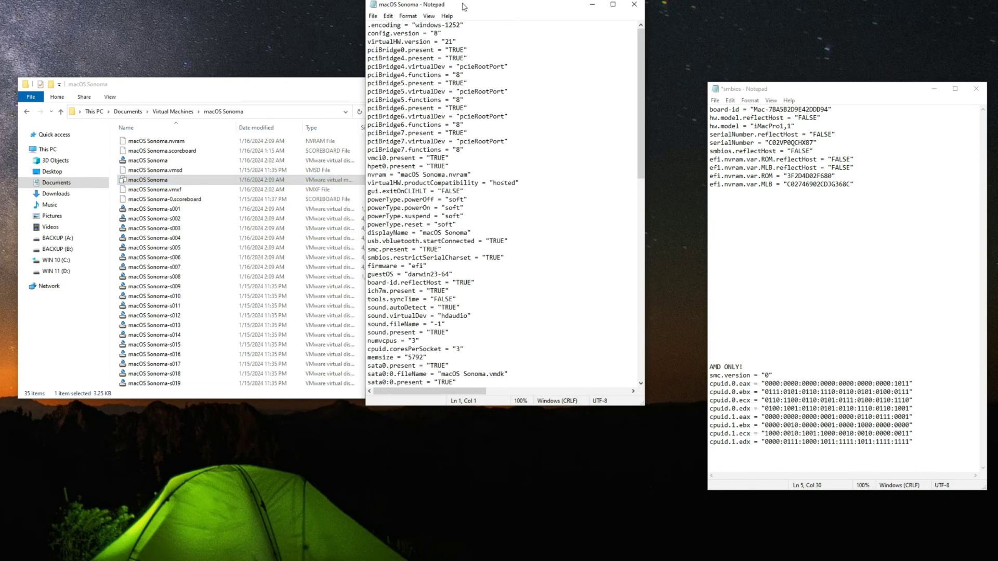
{"action": "left_click_drag", "start_coordinate": [460, 7], "coordinate": [318, 4]}
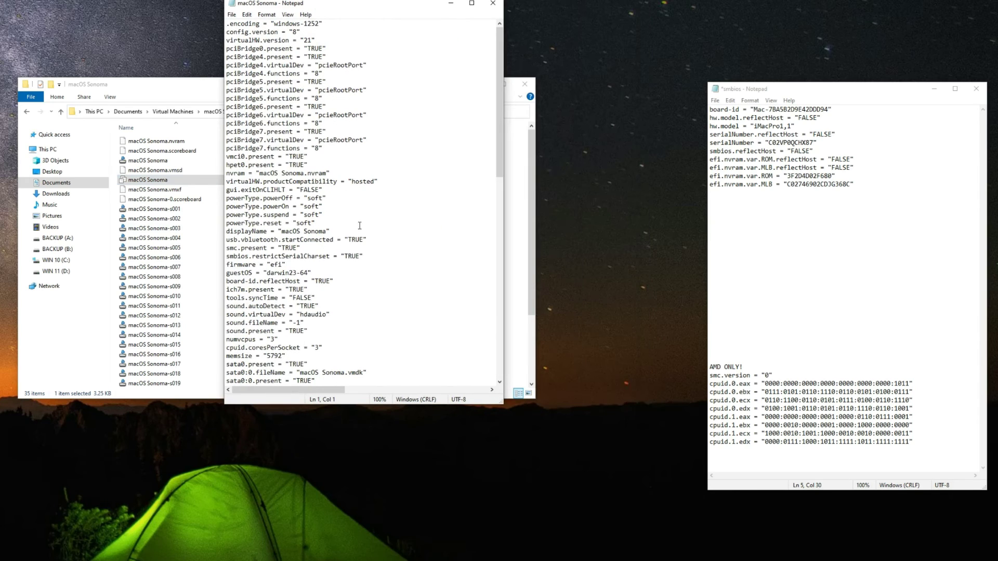
Step: Search the configuration for 'firmware' to locate the firmware = "efi" line
{"action": "left_click", "coordinate": [360, 105]}
{"action": "key", "text": "ctrl+f"}
{"action": "type", "text": "firmware"}
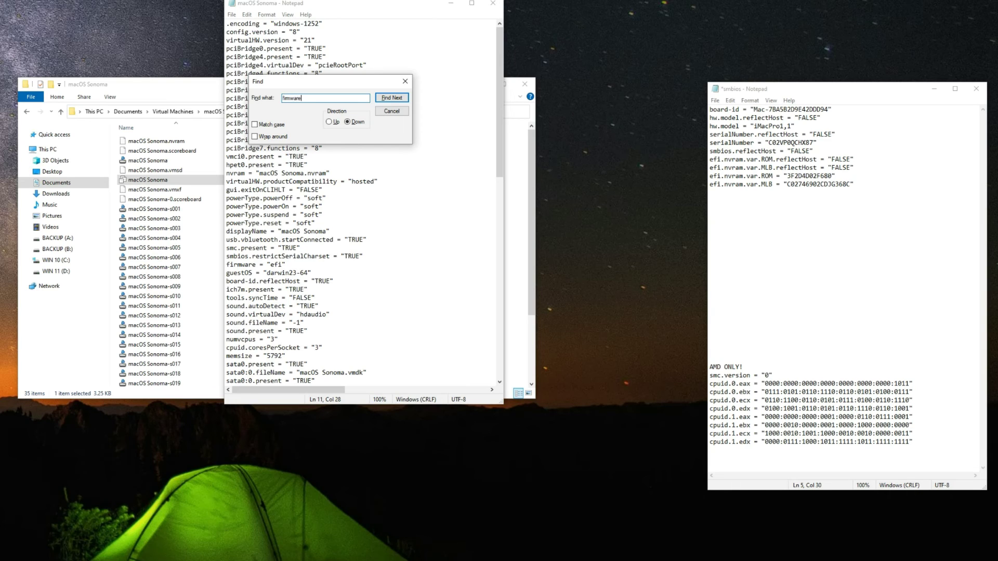
{"action": "key", "text": "Return"}
Step: Copy the ten SMBIOS lines from smbios.txt onto a new line below firmware = "efi"
{"action": "left_click_drag", "start_coordinate": [300, 83], "coordinate": [121, 127]}
{"action": "left_click", "coordinate": [308, 266]}
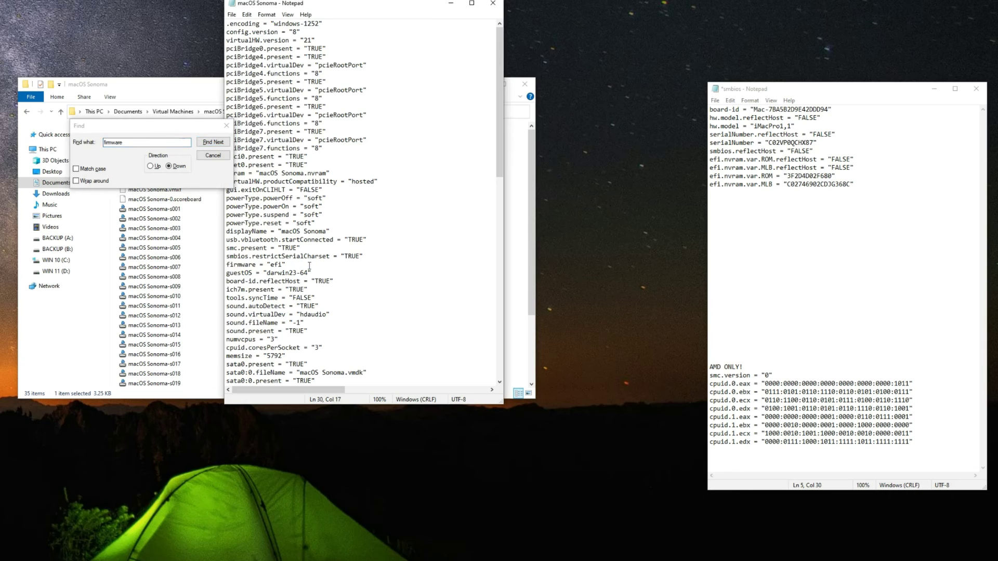
{"action": "key", "text": "Return"}
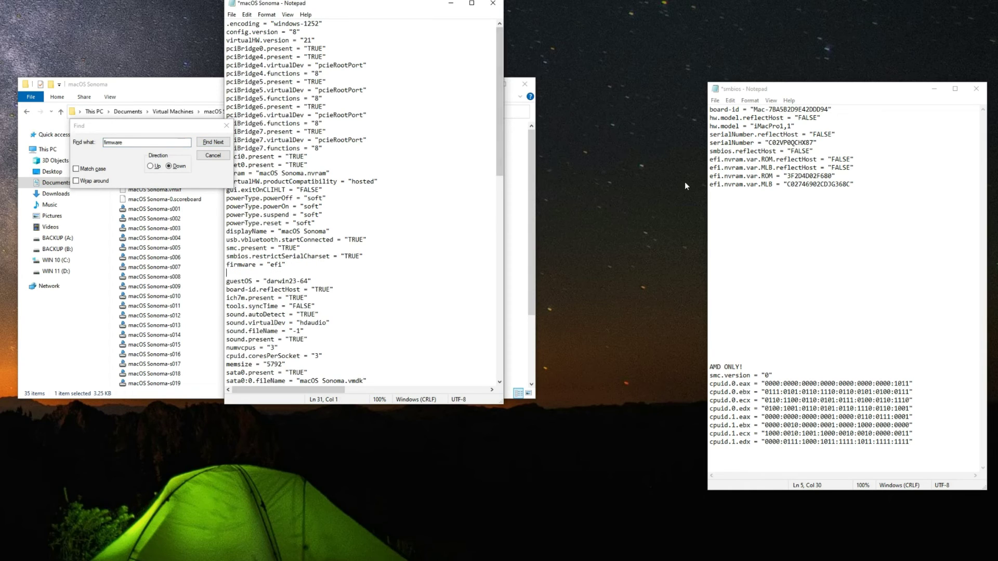
{"action": "left_click_drag", "start_coordinate": [863, 184], "coordinate": [697, 105]}
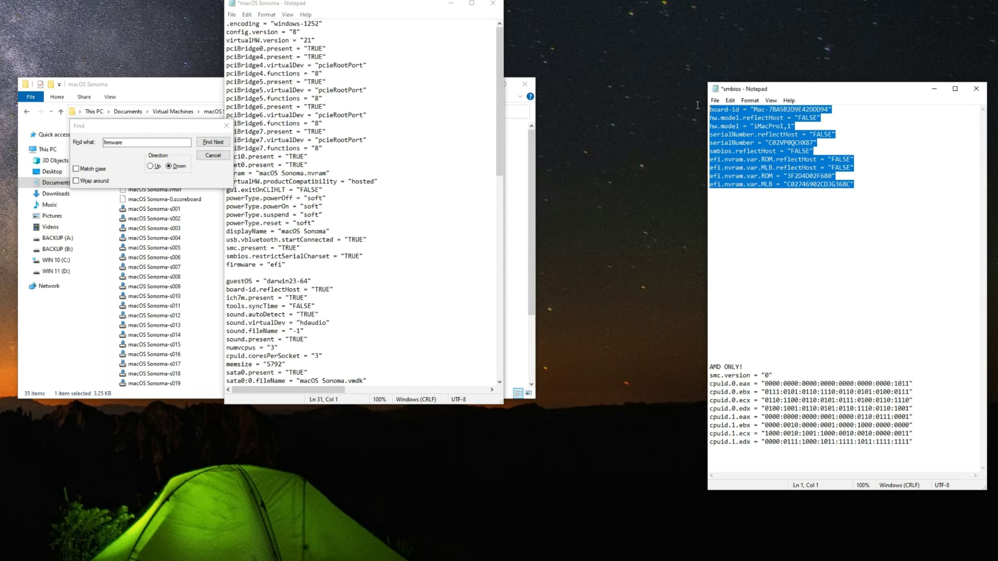
{"action": "right_click", "coordinate": [795, 137]}
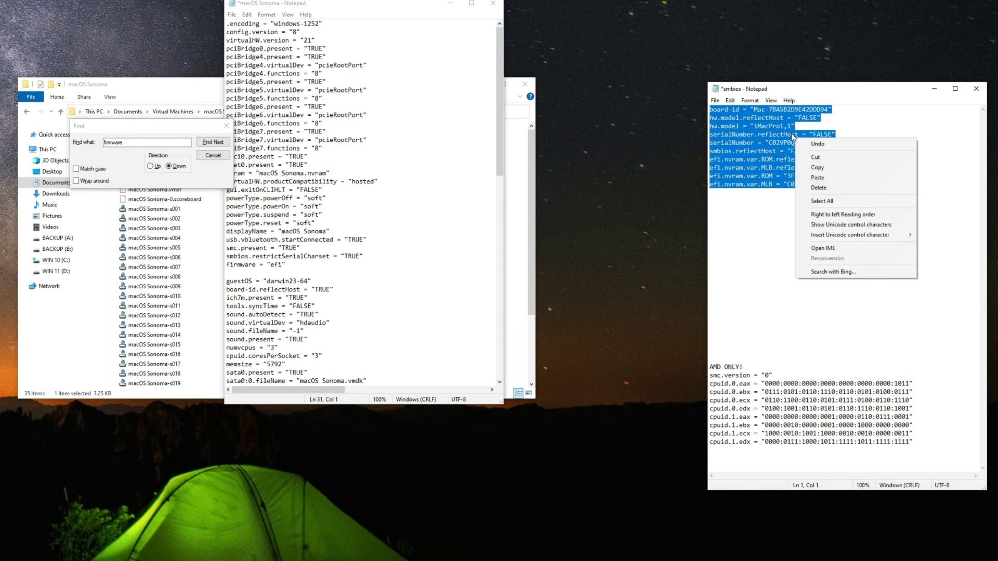
{"action": "left_click", "coordinate": [818, 167]}
{"action": "left_click", "coordinate": [305, 270]}
{"action": "key", "text": "ctrl+v"}
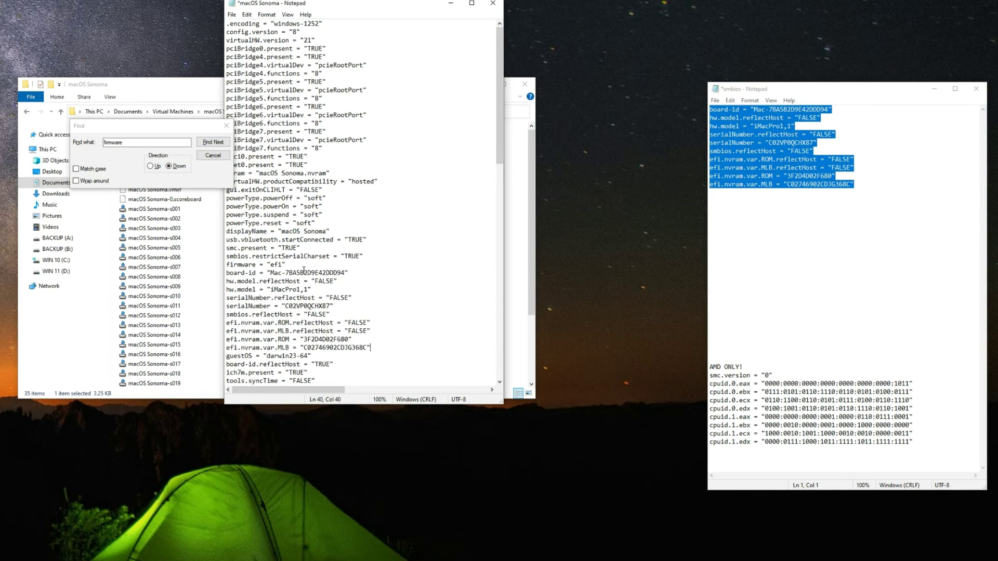
{"action": "left_click", "coordinate": [134, 144]}
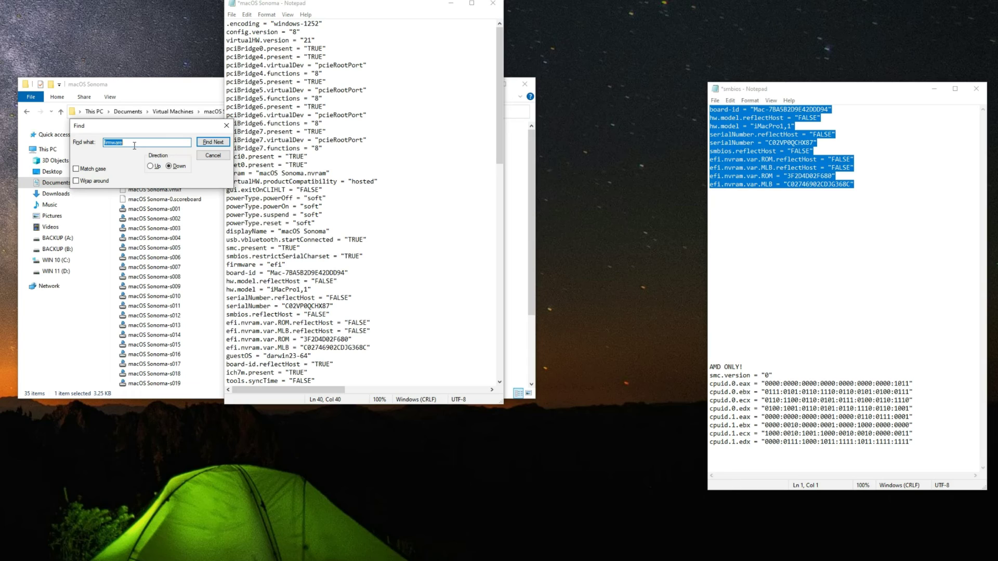
Step: Find the ethernet settings and change ethernet0.addressType from generated to "static"
{"action": "type", "text": "ethernet"}
{"action": "key", "text": "Return"}
{"action": "scroll", "coordinate": [322, 203], "scroll_direction": "down", "scroll_amount": 3}
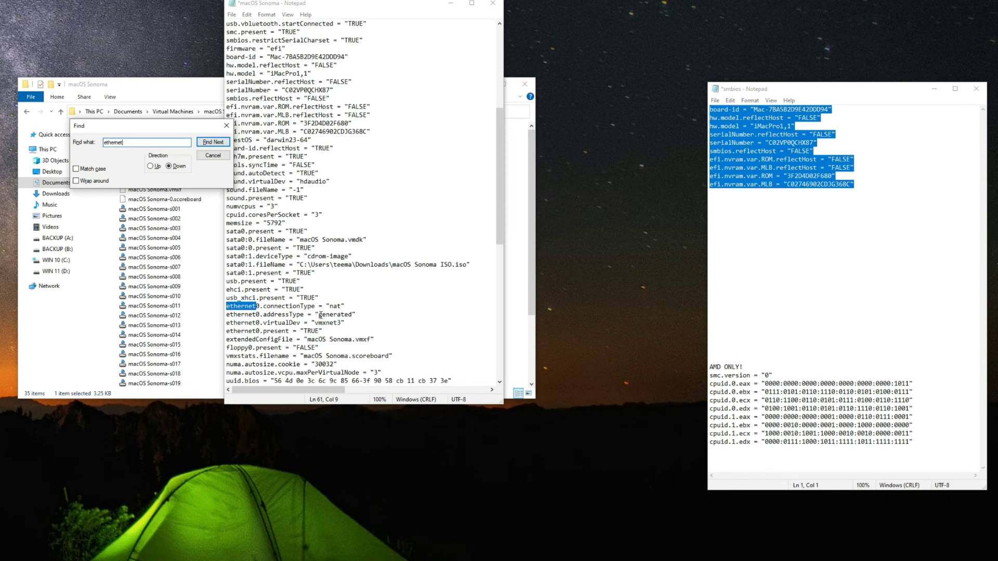
{"action": "left_click_drag", "start_coordinate": [352, 315], "coordinate": [319, 314]}
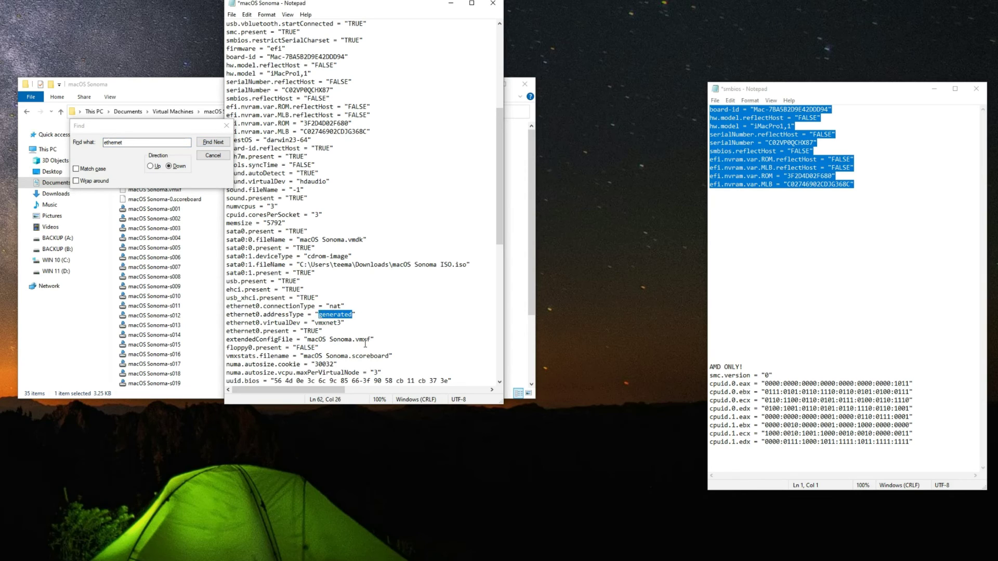
{"action": "type", "text": "static"}
Step: Rename ethernet0.generatedAddress to ethernet0.Address and select its MAC vendor prefix
{"action": "key", "text": "F3"}
{"action": "scroll", "coordinate": [317, 284], "scroll_direction": "down", "scroll_amount": 2}
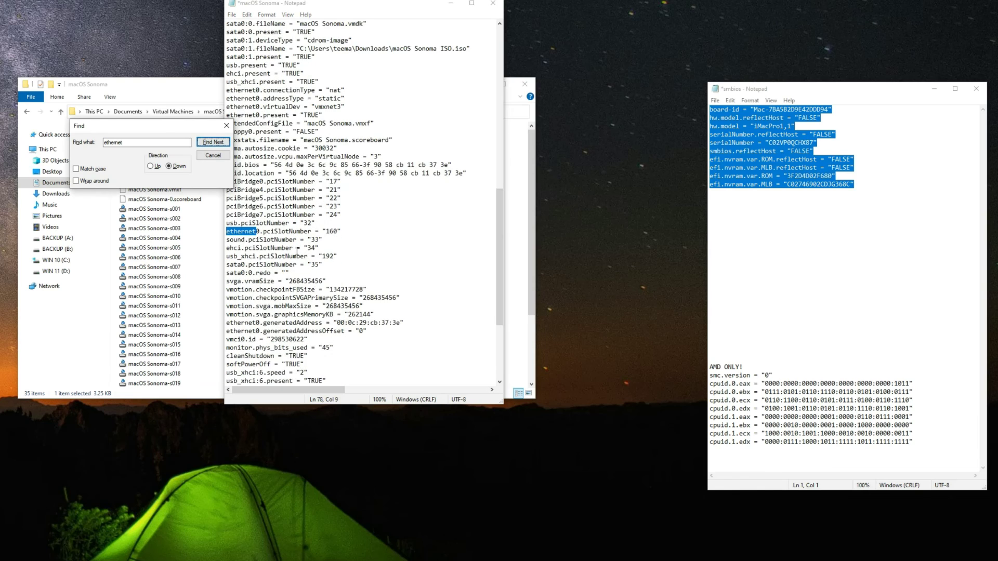
{"action": "left_click_drag", "start_coordinate": [227, 323], "coordinate": [325, 322]}
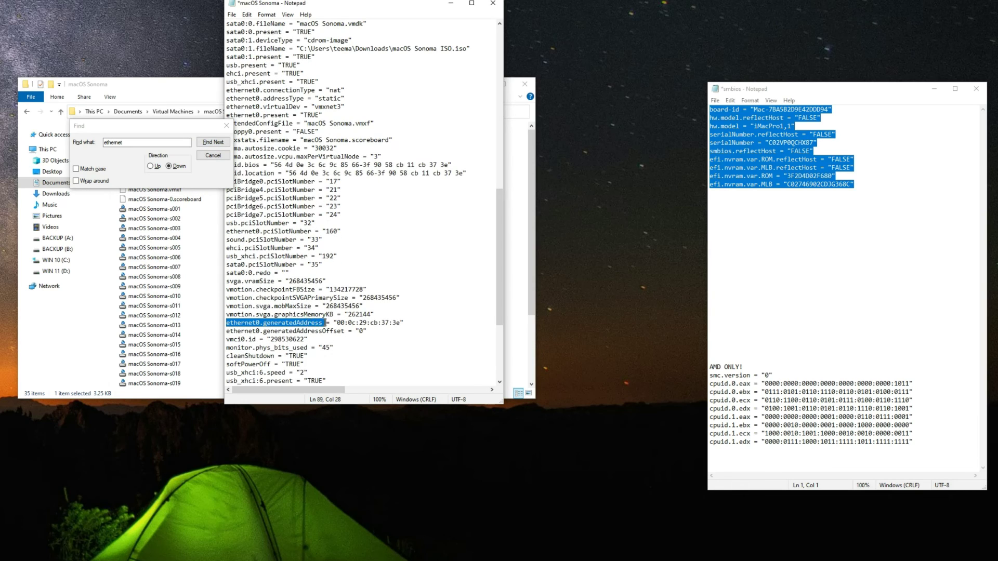
{"action": "left_click_drag", "start_coordinate": [260, 332], "coordinate": [336, 336]}
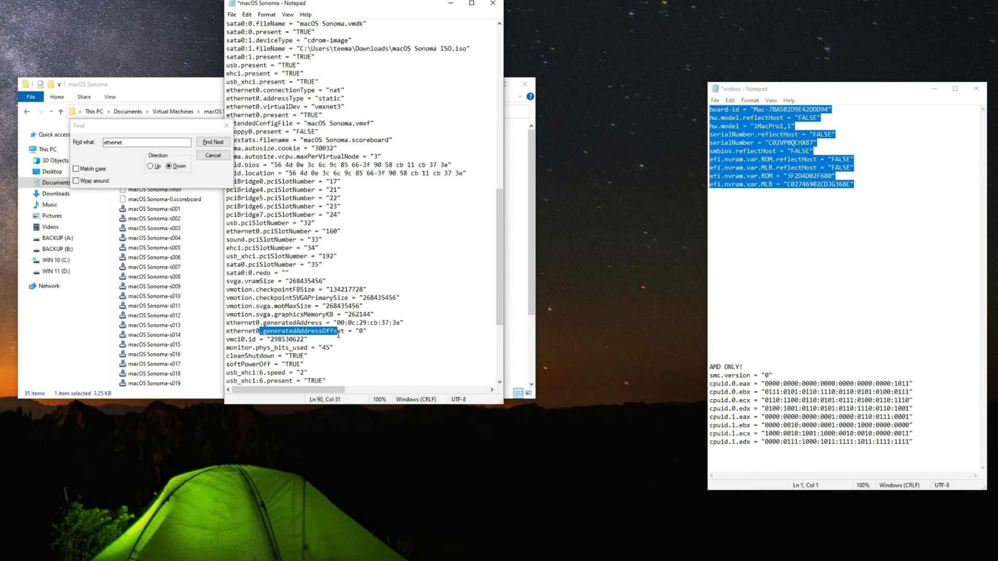
{"action": "left_click", "coordinate": [270, 323]}
{"action": "left_click_drag", "start_coordinate": [263, 322], "coordinate": [296, 322]}
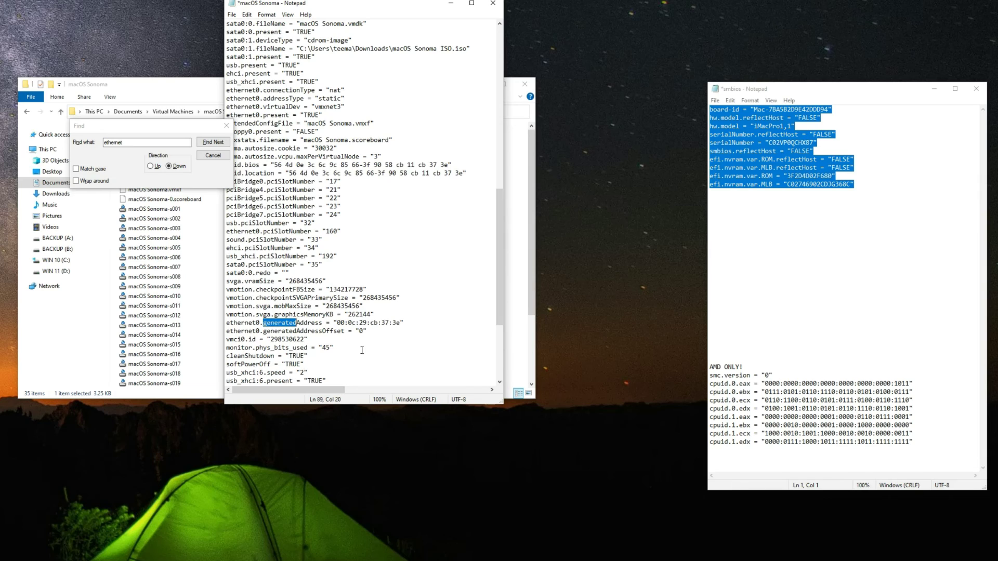
{"action": "key", "text": "Delete"}
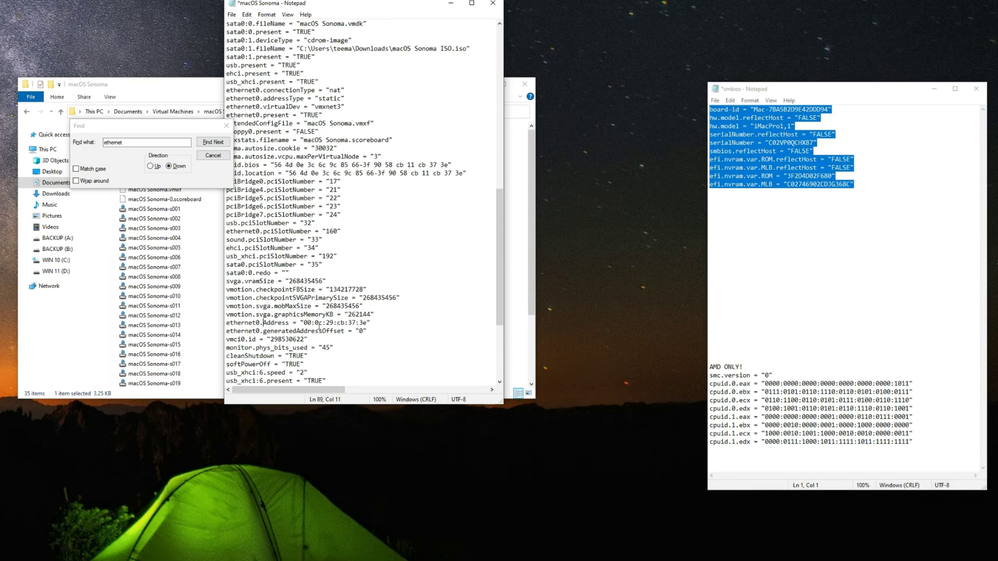
{"action": "left_click_drag", "start_coordinate": [304, 323], "coordinate": [330, 323]}
Step: Browse Apple Inc.'s OUI prefix list on hwaddress.com to pick a MAC prefix
{"action": "key", "text": "alt+Tab"}
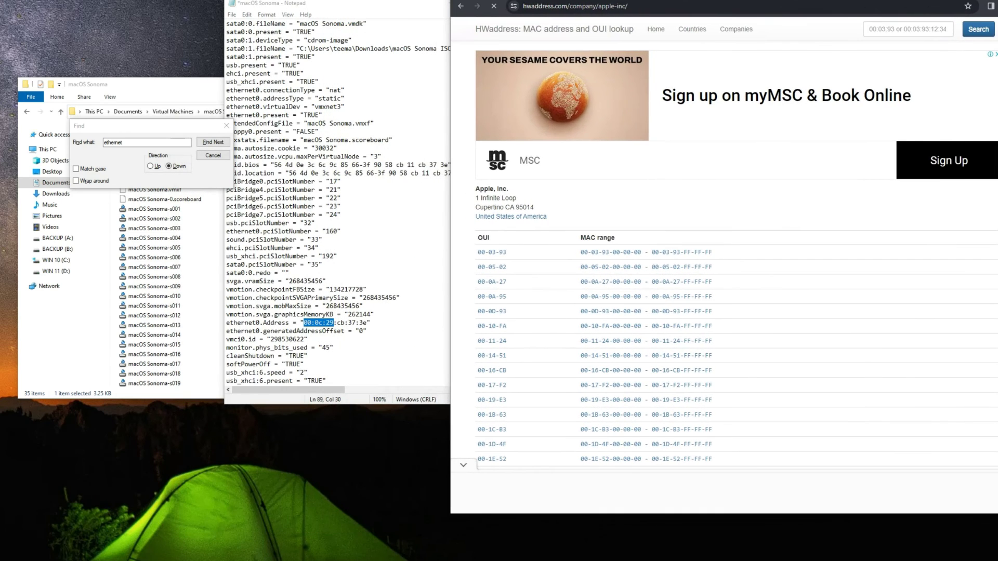
{"action": "scroll", "coordinate": [544, 240], "scroll_direction": "down", "scroll_amount": 2}
{"action": "mouse_move", "coordinate": [475, 157]}
{"action": "left_mouse_down"}
{"action": "mouse_move", "coordinate": [507, 161]}
{"action": "mouse_move", "coordinate": [476, 158]}
{"action": "left_mouse_up"}
{"action": "scroll", "coordinate": [478, 166], "scroll_direction": "down", "scroll_amount": 3}
{"action": "scroll", "coordinate": [482, 186], "scroll_direction": "up", "scroll_amount": 2}
{"action": "scroll", "coordinate": [482, 186], "scroll_direction": "up", "scroll_amount": 3}
{"action": "left_click", "coordinate": [325, 323]}
Step: Set the MAC prefix to 00:03:93 and replace generatedAddressOffset with CheckMACAddress = "FALSE"
{"action": "key", "text": "Delete"}
{"action": "key", "text": "Delete"}
{"action": "type", "text": "93"}
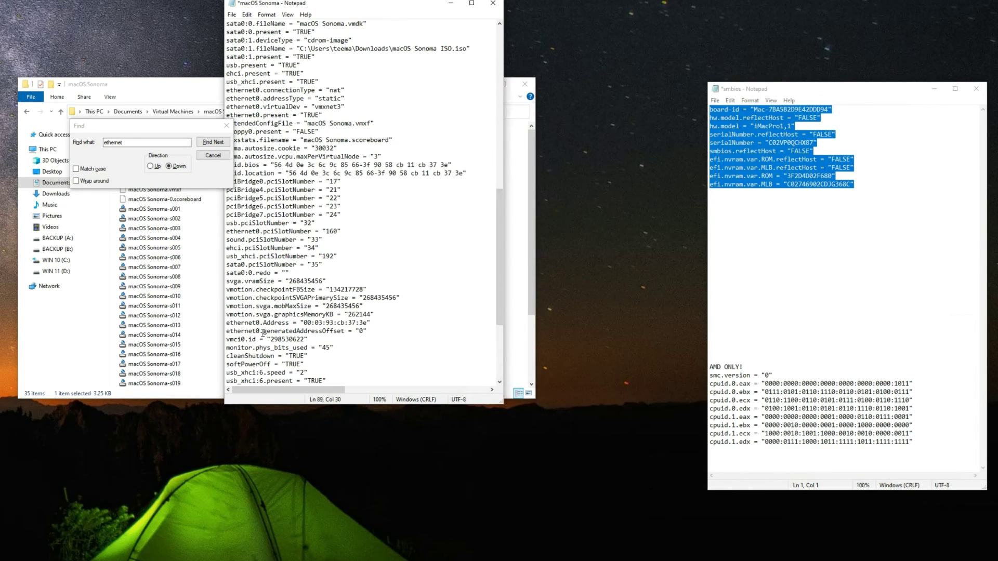
{"action": "left_click_drag", "start_coordinate": [263, 332], "coordinate": [345, 331]}
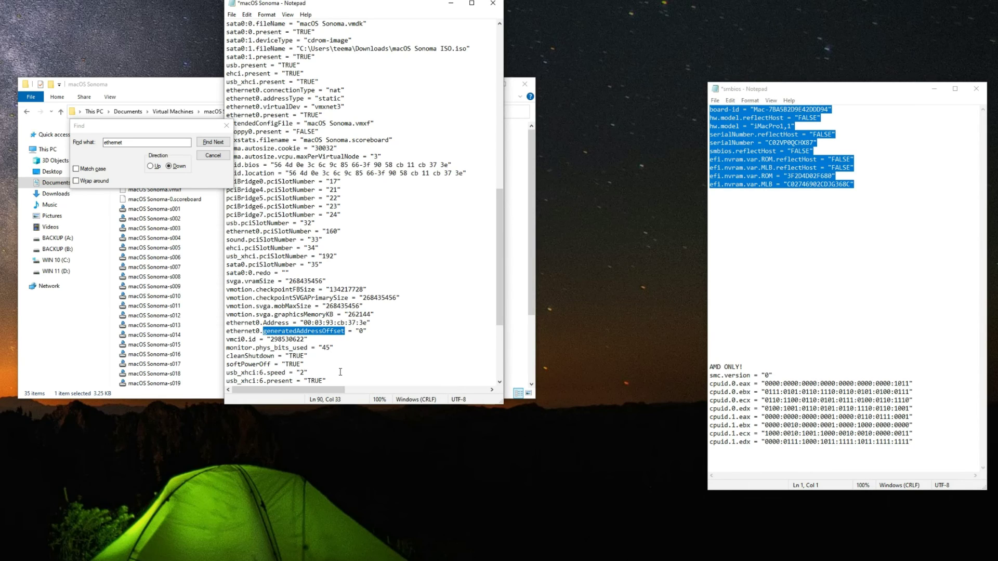
{"action": "type", "text": "CheckMAC"}
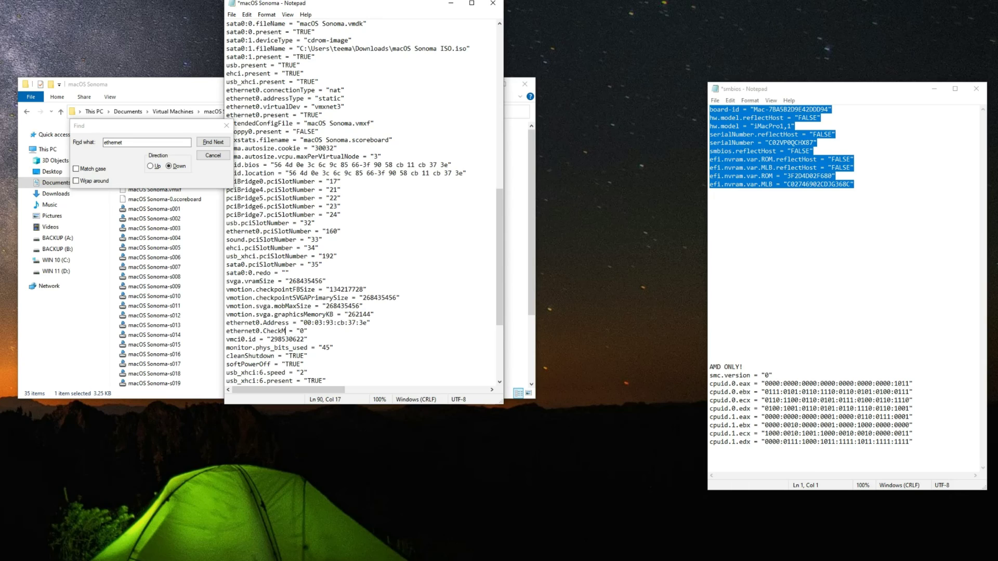
{"action": "type", "text": "Address = \"FALSE"}
Step: Save the .vmx, then close the Find box, Notepad and the folder window
{"action": "key", "text": "ctrl+s"}
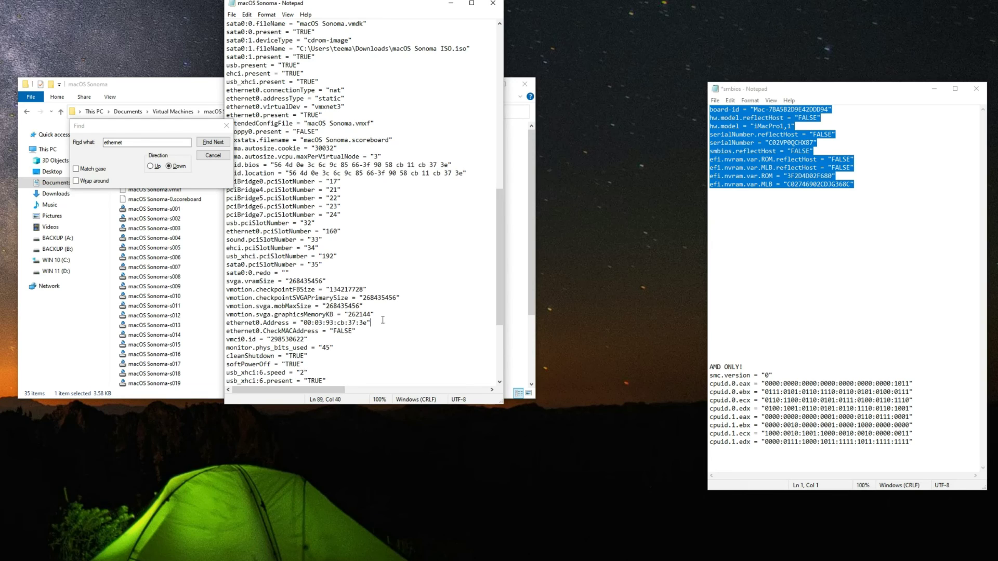
{"action": "double_click", "coordinate": [382, 320]}
{"action": "left_click", "coordinate": [382, 320]}
{"action": "left_click", "coordinate": [226, 126]}
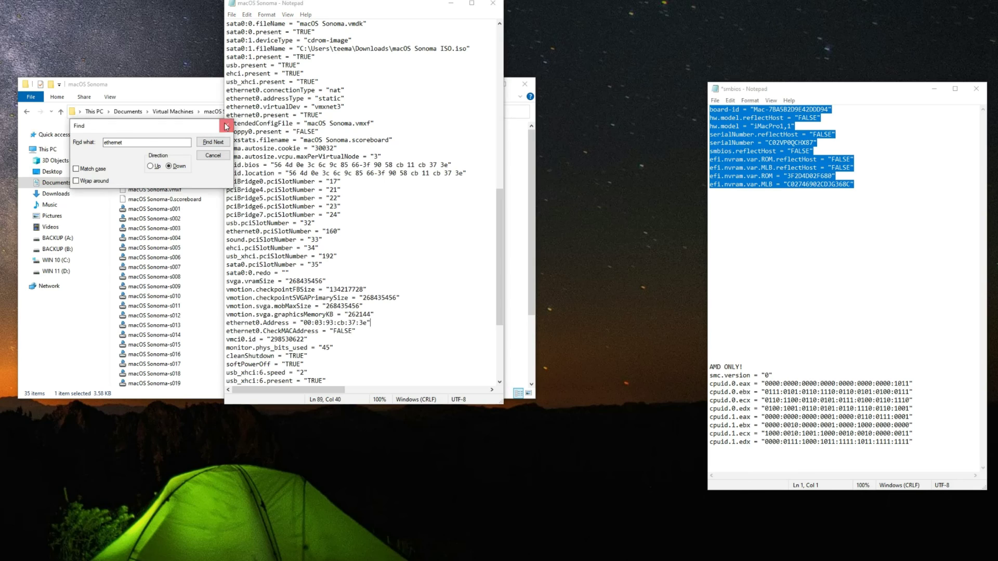
{"action": "left_click", "coordinate": [493, 3]}
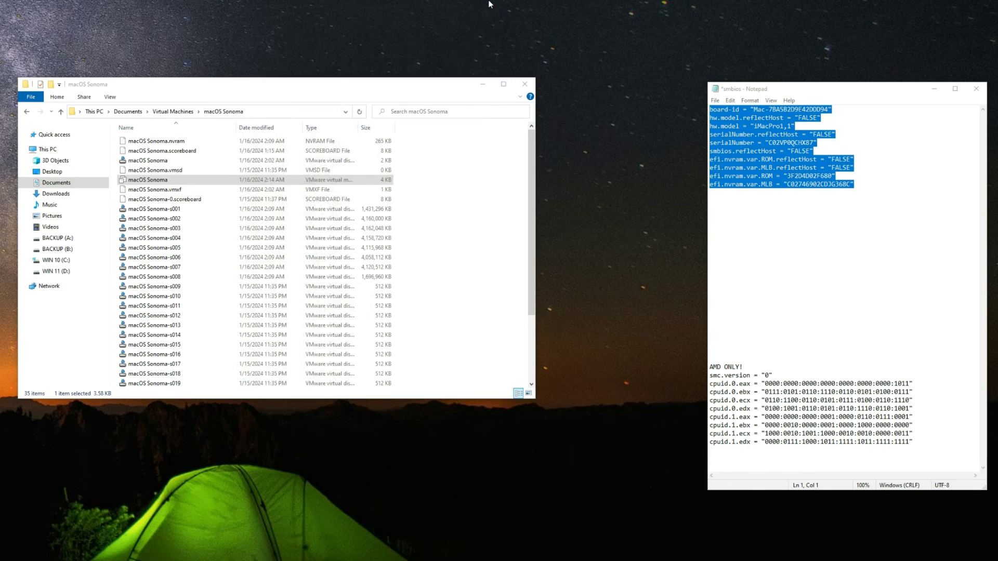
{"action": "left_click", "coordinate": [524, 84]}
Step: Close the smbios notes and start the macOS Sonoma VM in Player
{"action": "left_click", "coordinate": [806, 222]}
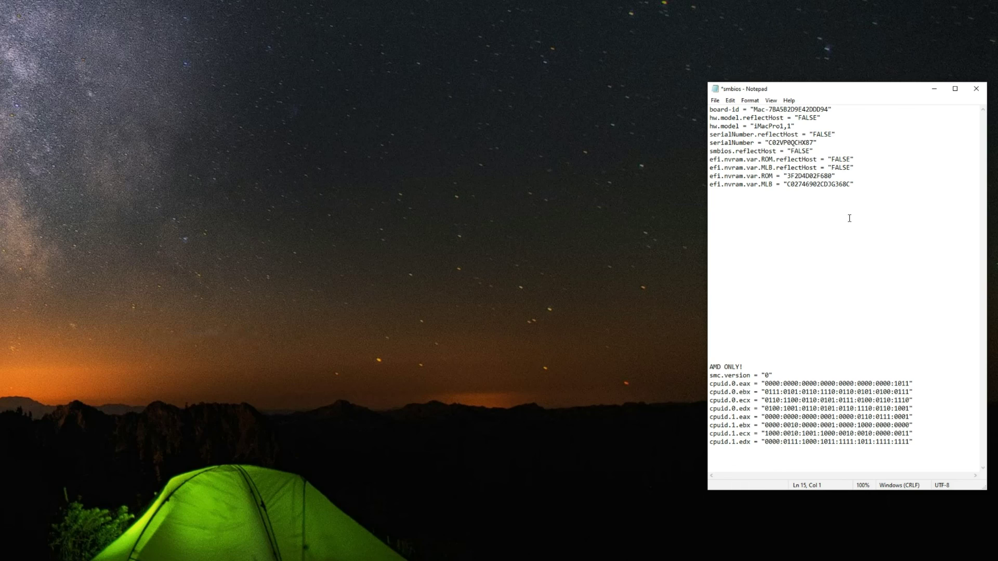
{"action": "left_click", "coordinate": [976, 88]}
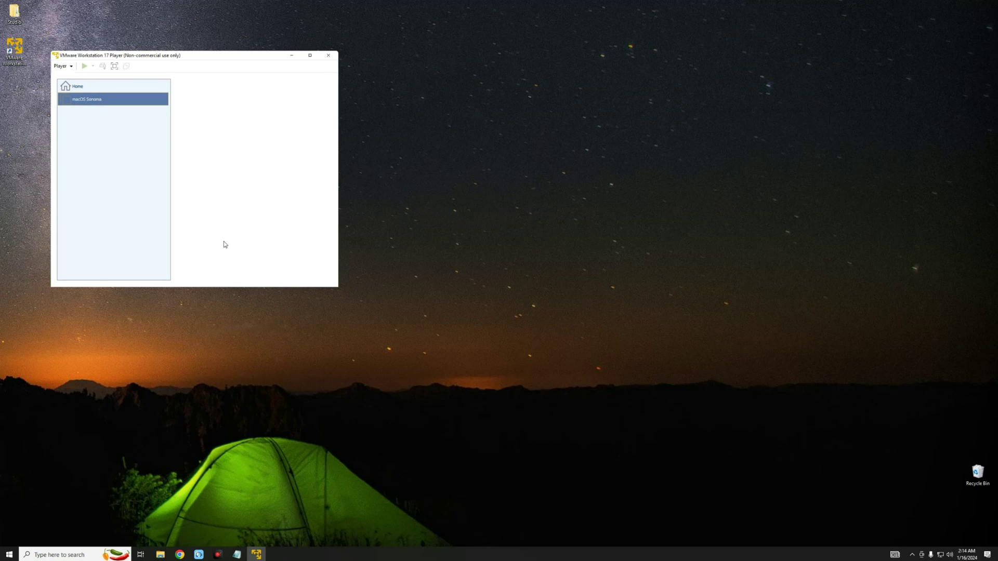
{"action": "left_click", "coordinate": [208, 250]}
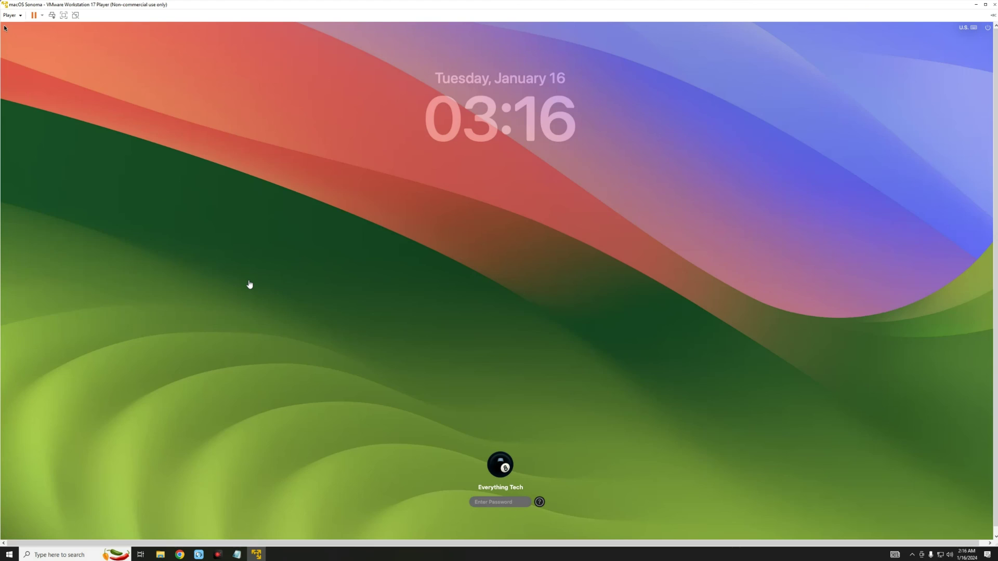
Step: Log in with the account password and verify the model and serial in About This Mac
{"action": "left_click", "coordinate": [249, 284]}
{"action": "type", "text": "a"}
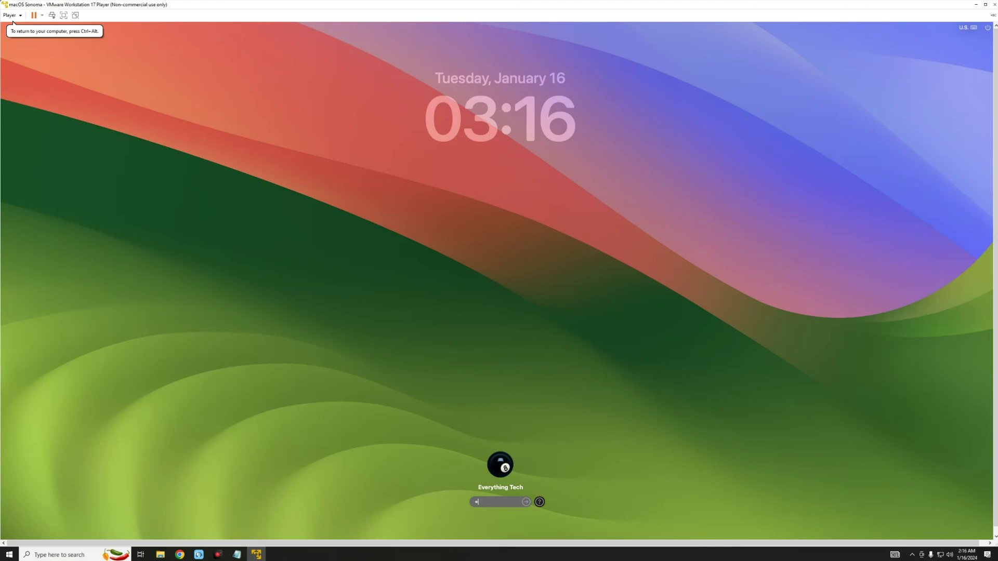
{"action": "key", "text": "Return"}
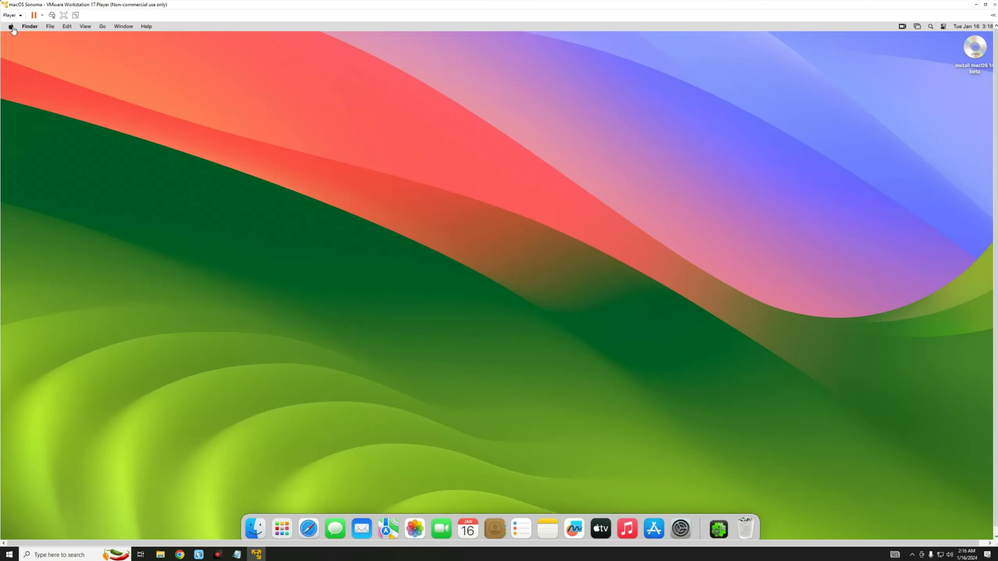
{"action": "left_click", "coordinate": [11, 27]}
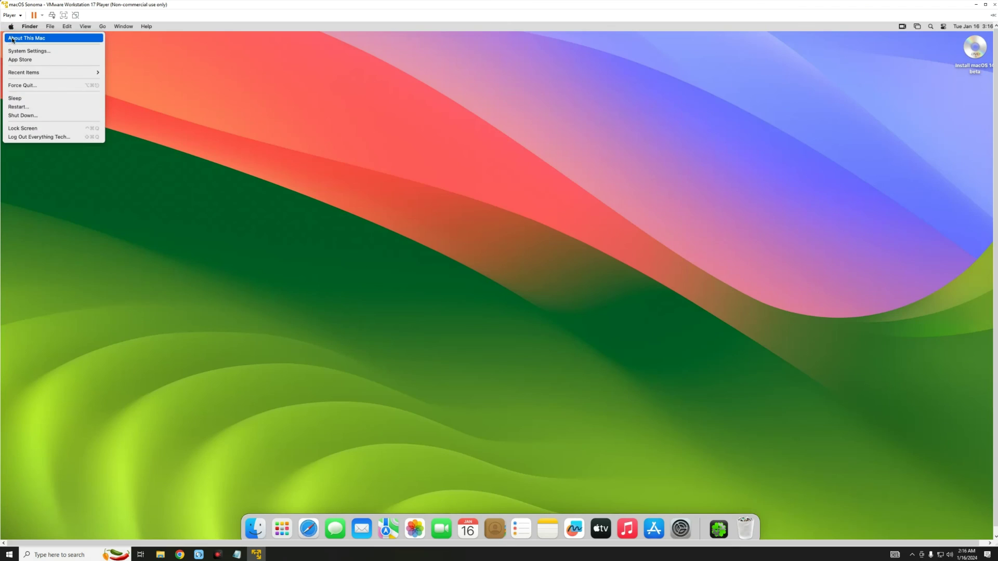
{"action": "left_click", "coordinate": [13, 38]}
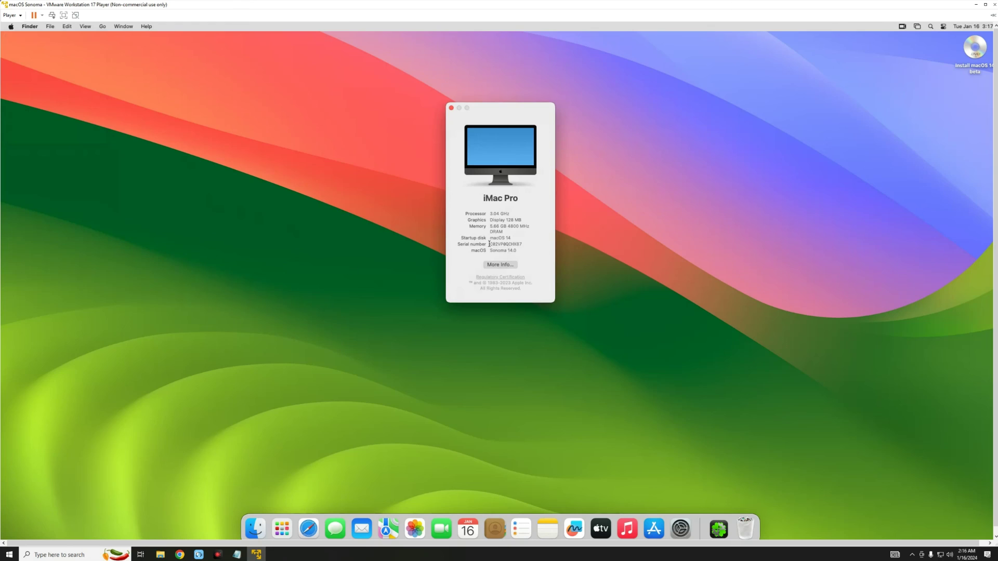
{"action": "left_click_drag", "start_coordinate": [491, 244], "coordinate": [513, 244]}
{"action": "key", "text": "super+w"}
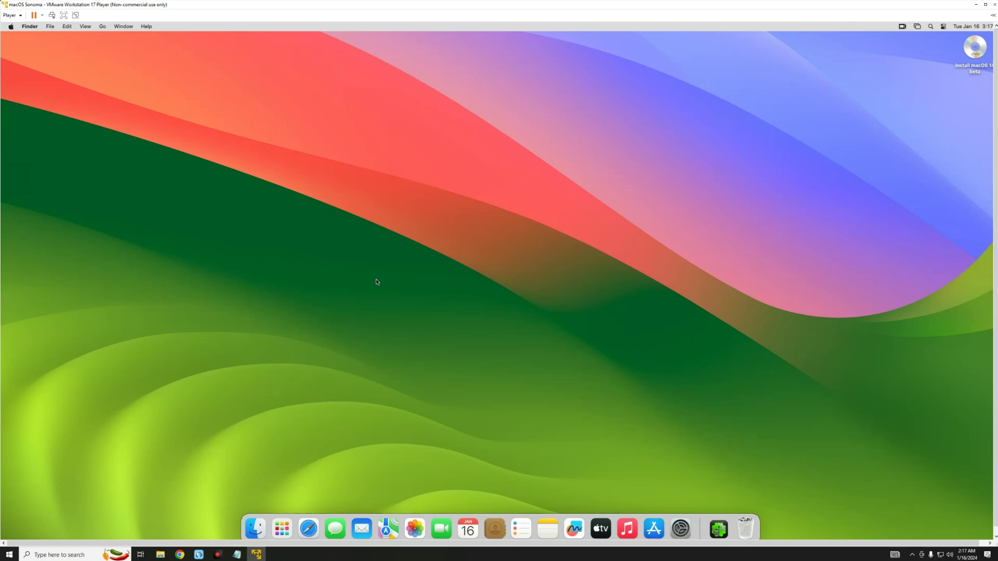
Step: Eject the Install macOS 14 beta disk and shut down the Mac
{"action": "left_click", "coordinate": [967, 53]}
{"action": "right_click", "coordinate": [968, 52]}
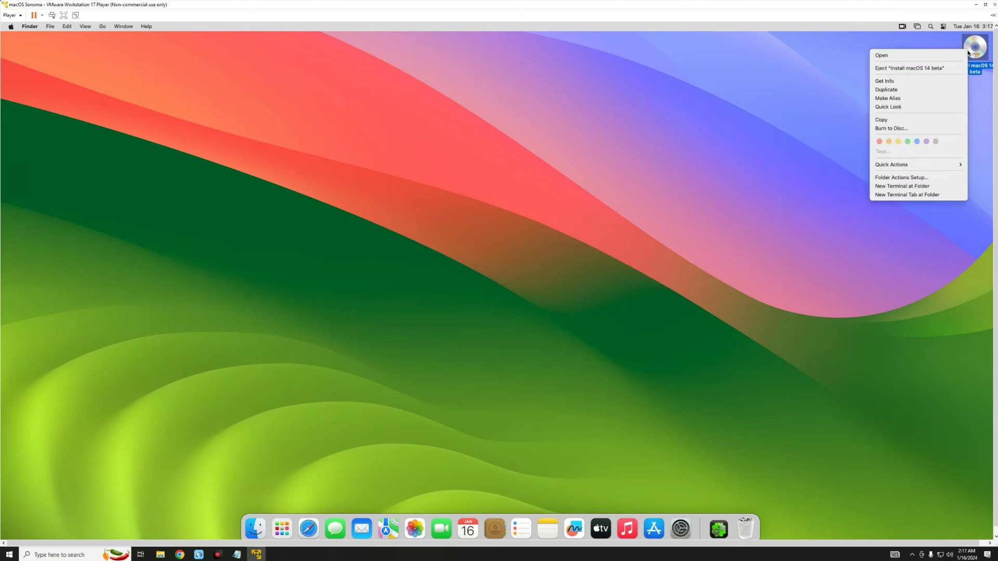
{"action": "left_click", "coordinate": [901, 69]}
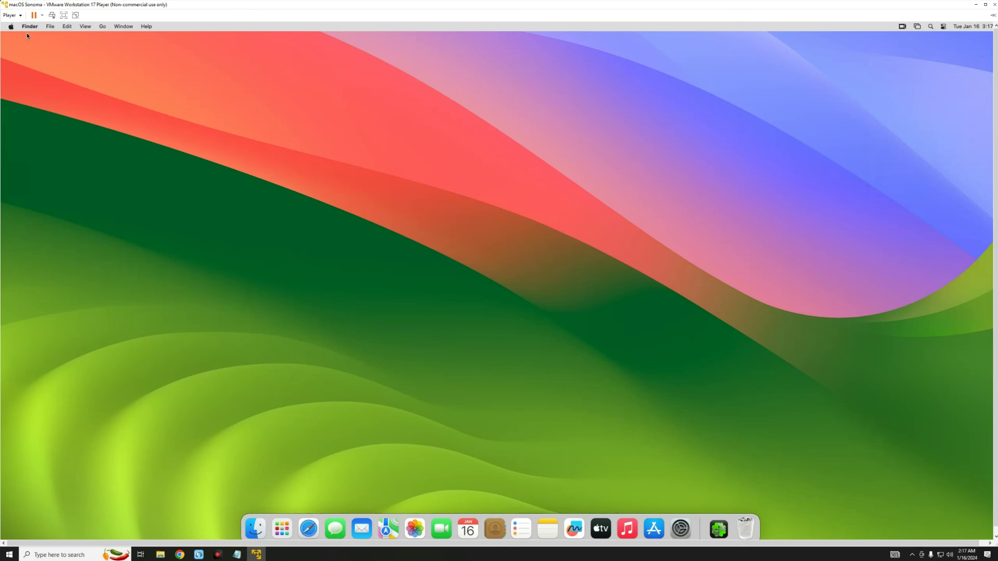
{"action": "left_click", "coordinate": [10, 26]}
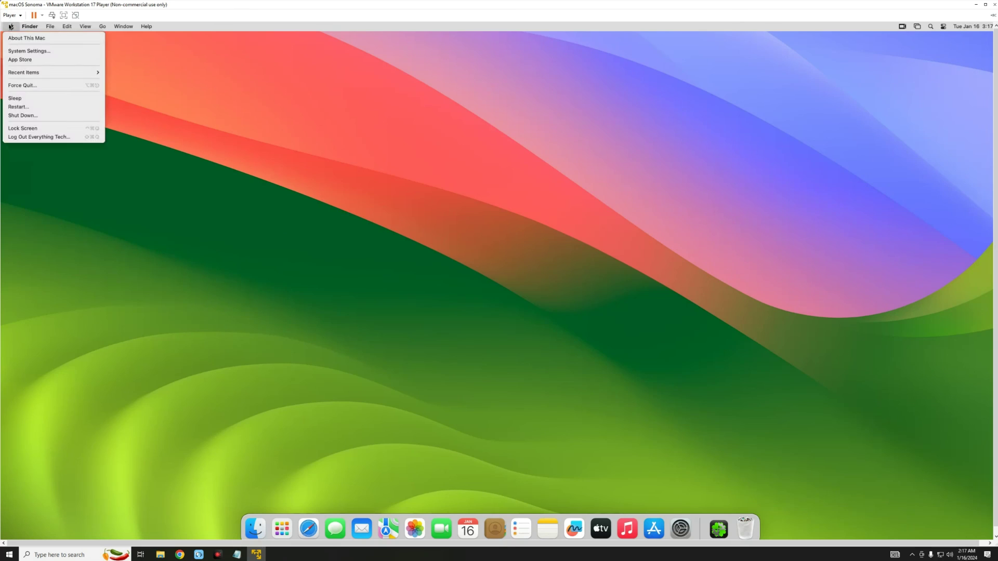
{"action": "left_click", "coordinate": [39, 115]}
{"action": "left_click", "coordinate": [557, 191]}
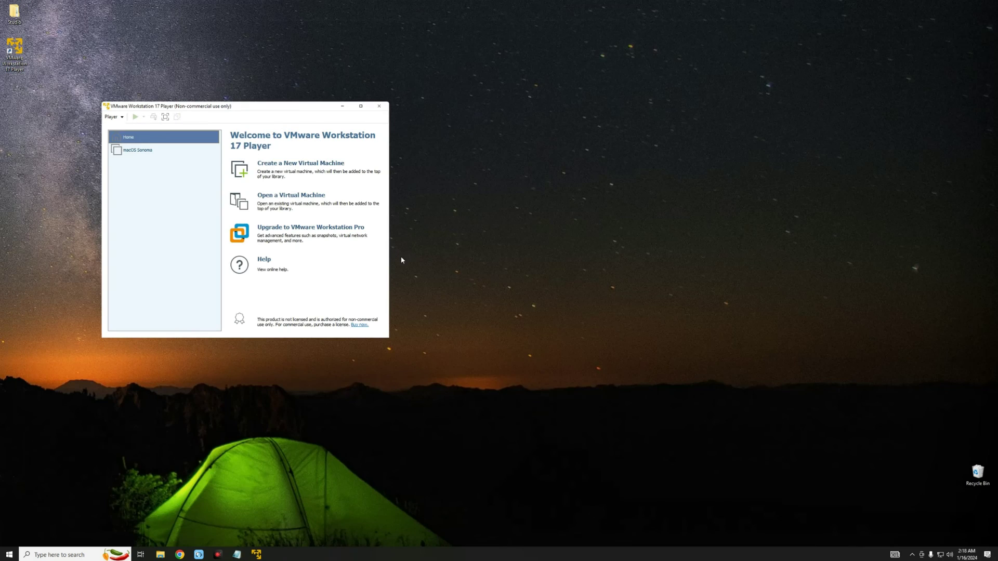
Step: Turn off Connect at power on for macOS Sonoma's CD/DVD (SATA) drive and apply
{"action": "left_click", "coordinate": [142, 151]}
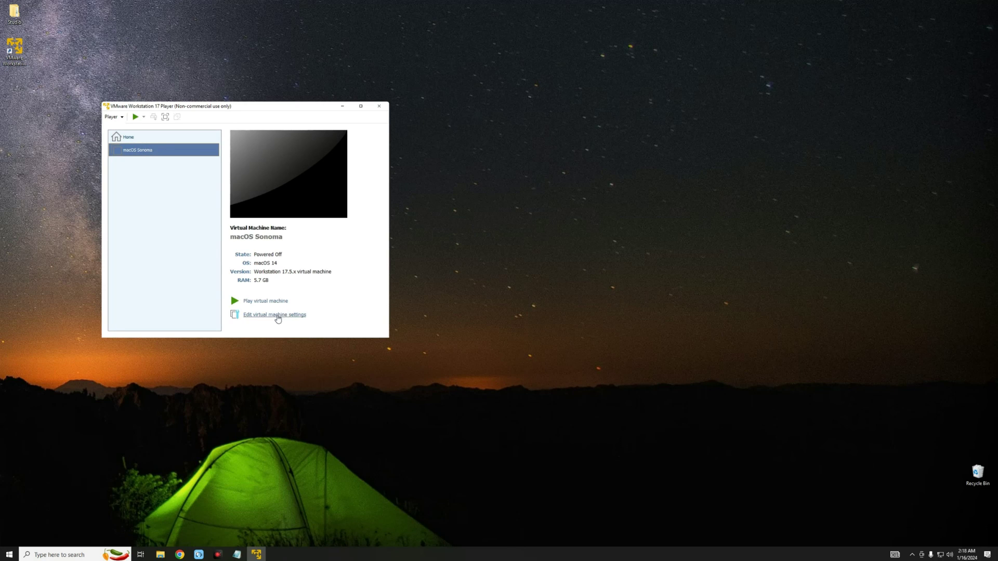
{"action": "left_click", "coordinate": [278, 315]}
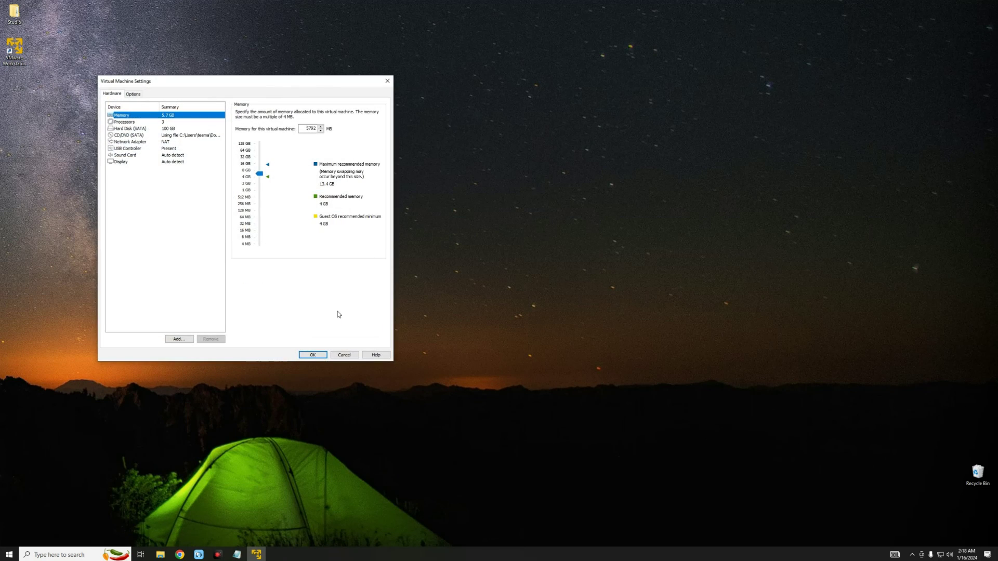
{"action": "left_click", "coordinate": [184, 136]}
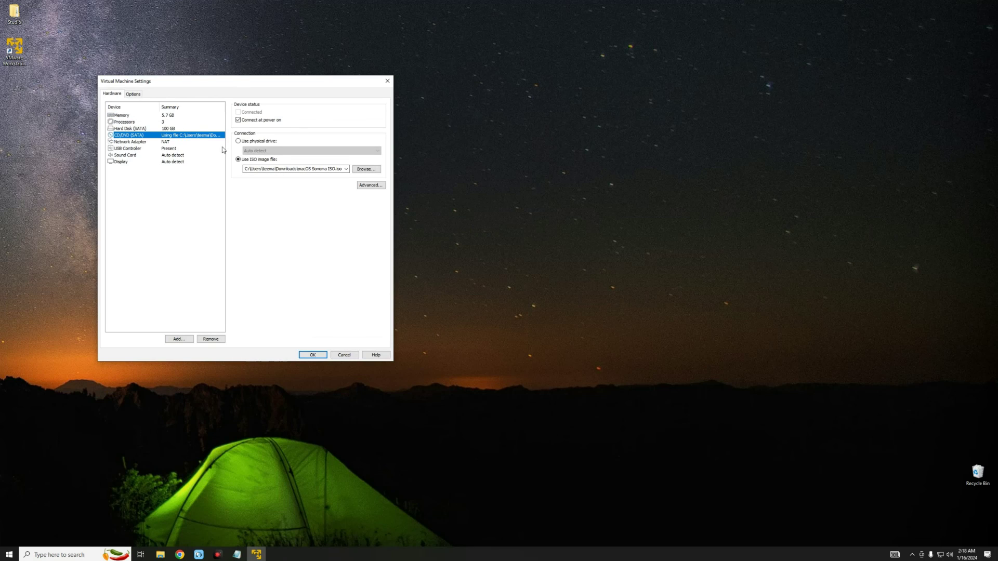
{"action": "left_click", "coordinate": [238, 120]}
{"action": "left_click", "coordinate": [238, 120]}
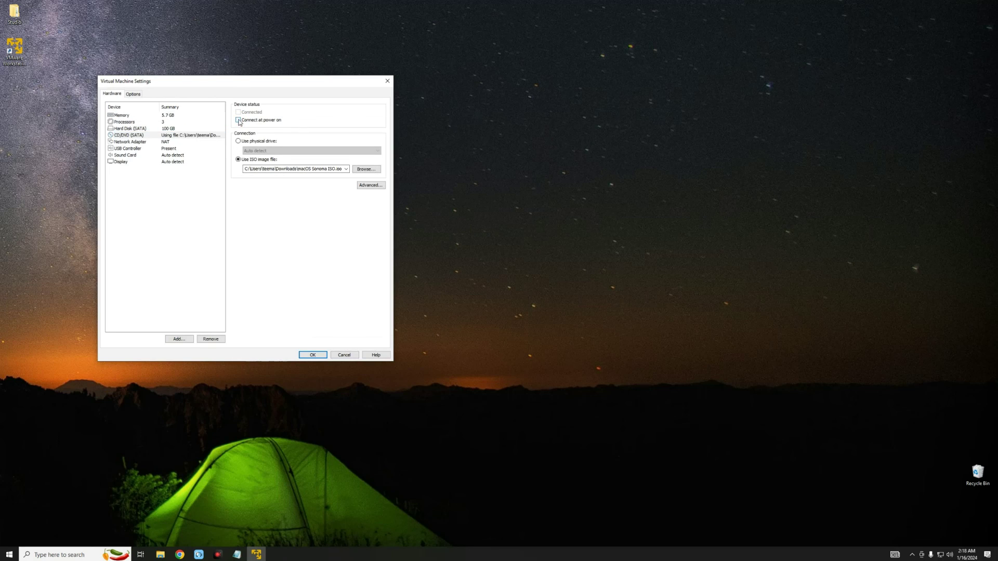
{"action": "left_click", "coordinate": [313, 355]}
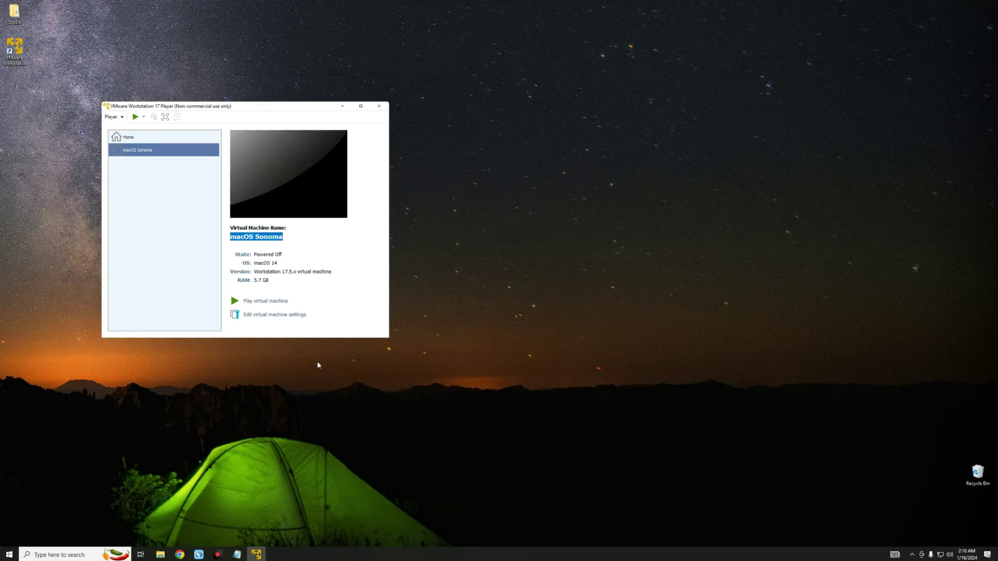